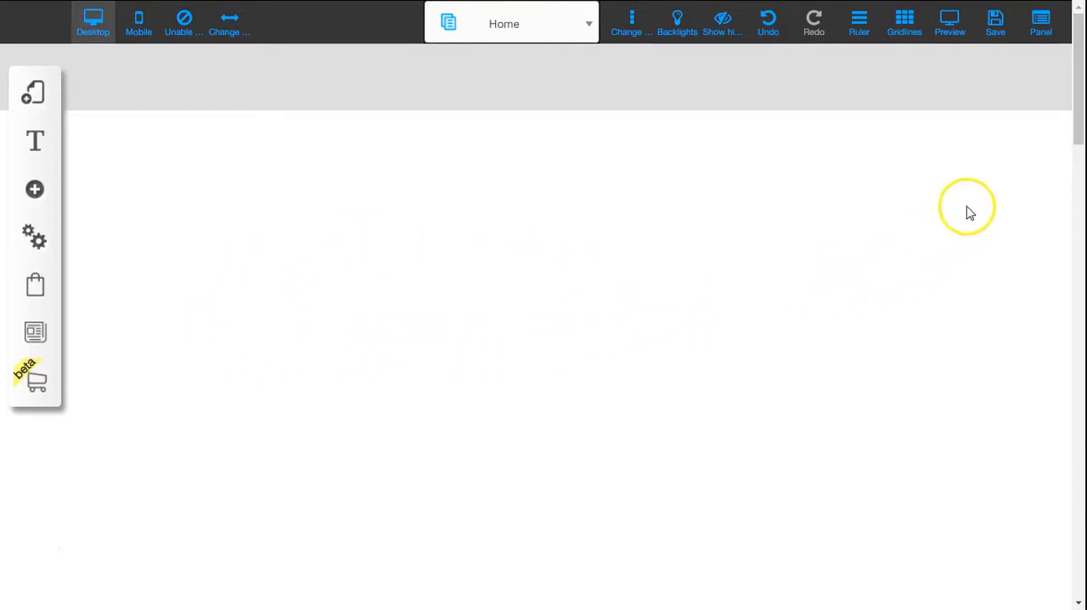
pyautogui.moveTo(1076, 51); pyautogui.dragTo(1077, 74)
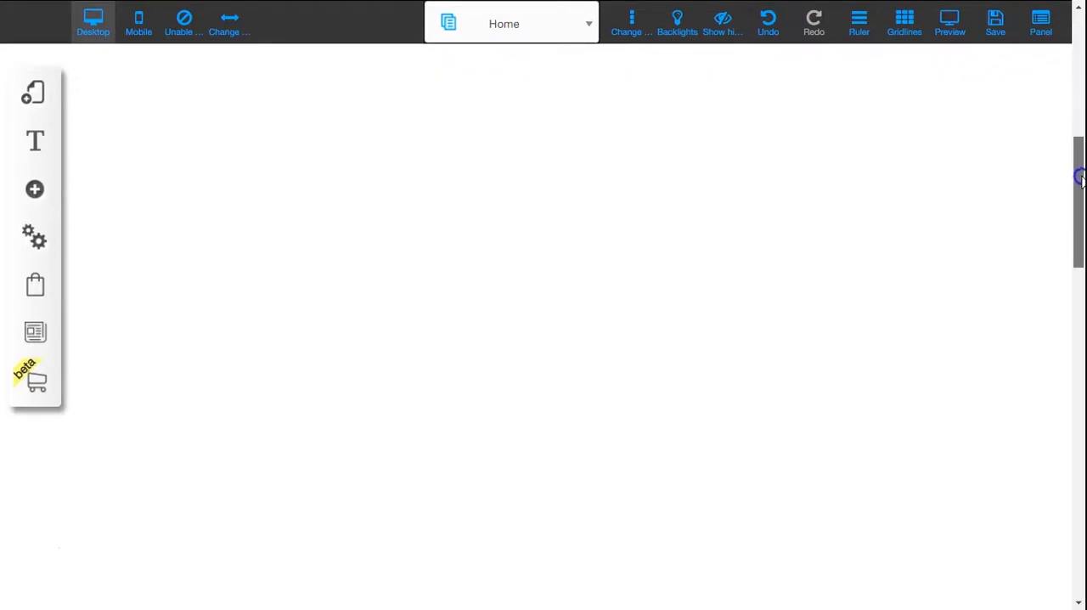
pyautogui.moveTo(1080, 333); pyautogui.dragTo(1080, 81)
pyautogui.scroll(-1, 575, 284)
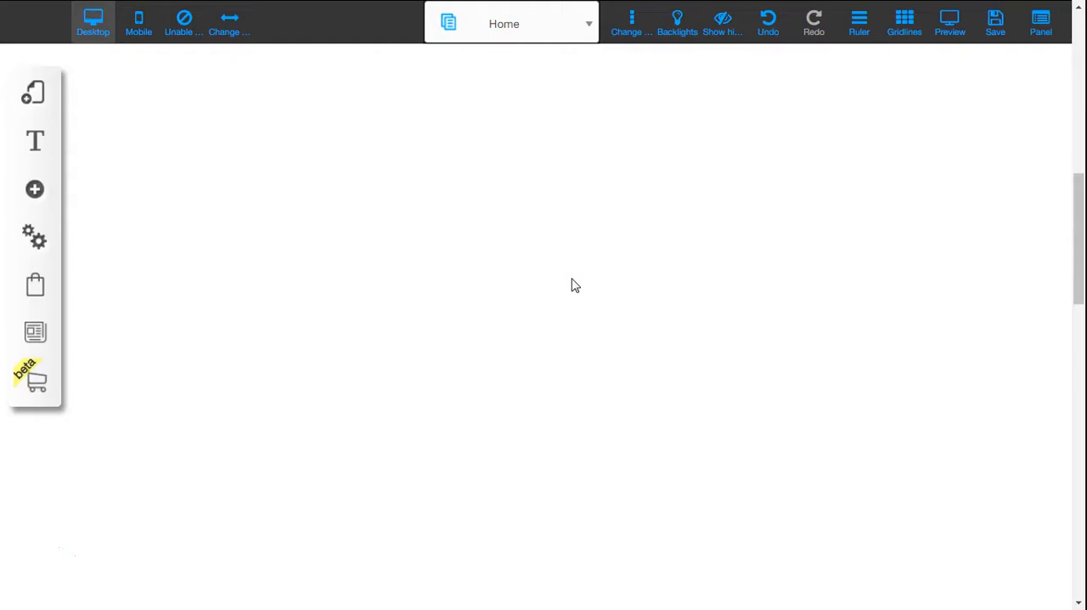
pyautogui.scroll(-2, 575, 285)
pyautogui.scroll(5, 574, 285)
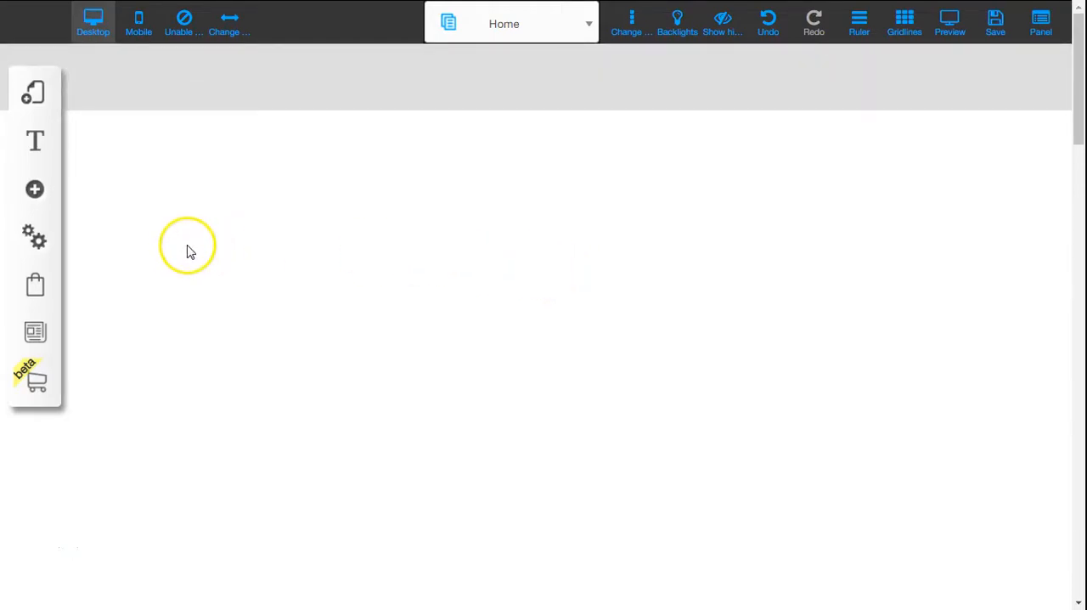
# Step: Add an image element to the Home page and replace its picture with the black bar from My File
pyautogui.click(35, 190)
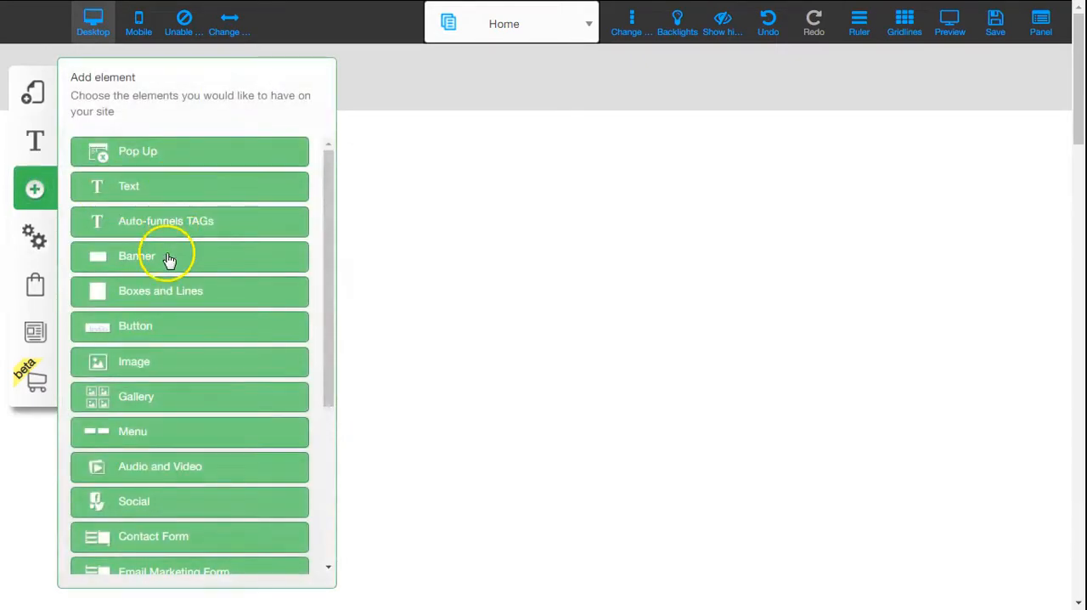
pyautogui.click(169, 367)
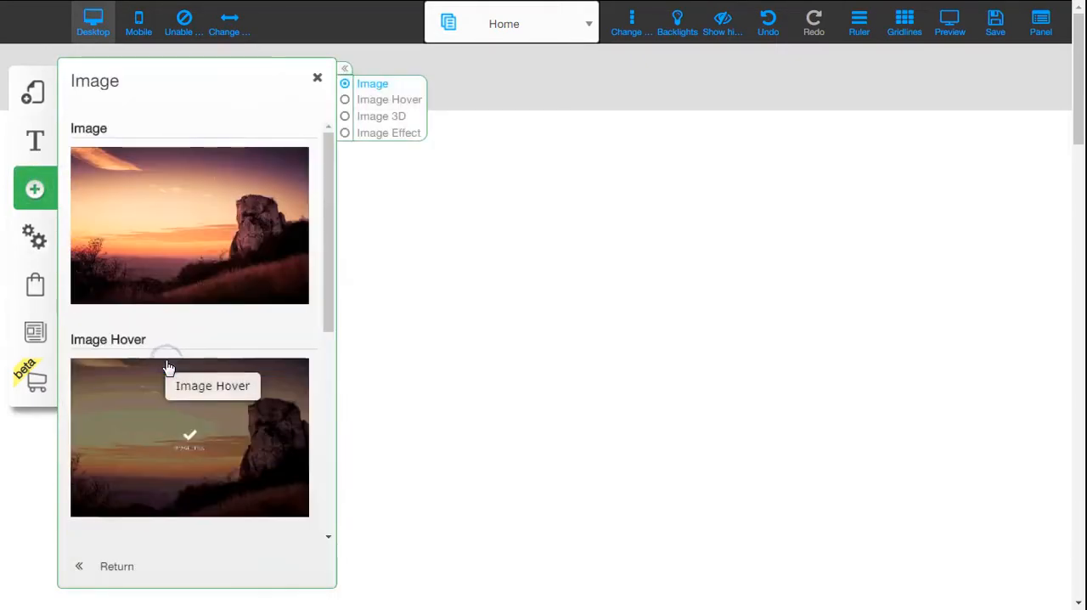
pyautogui.click(259, 222)
pyautogui.click(674, 269)
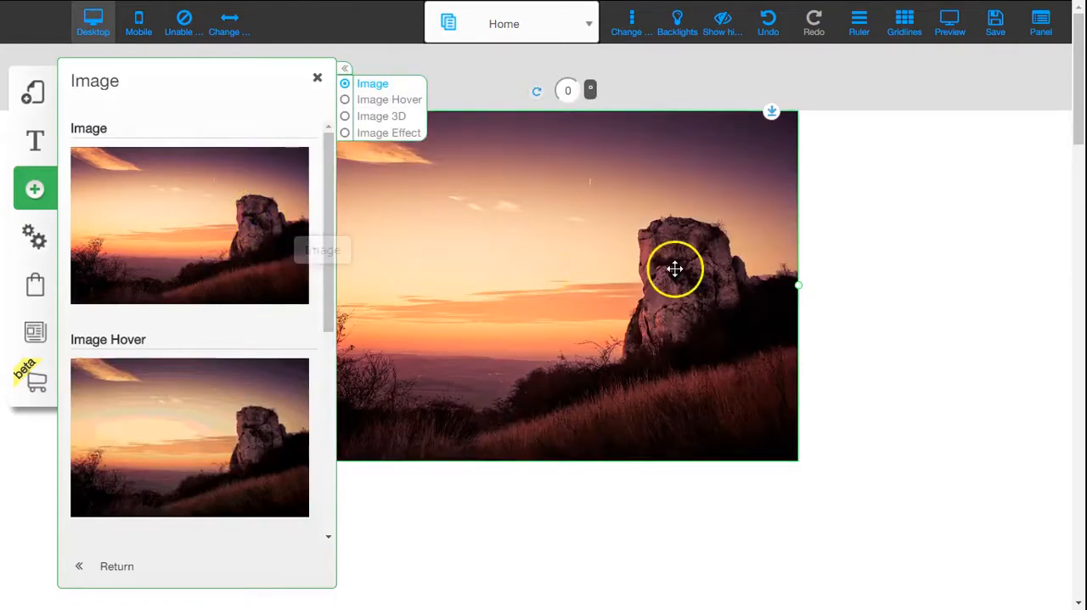
pyautogui.click(466, 204)
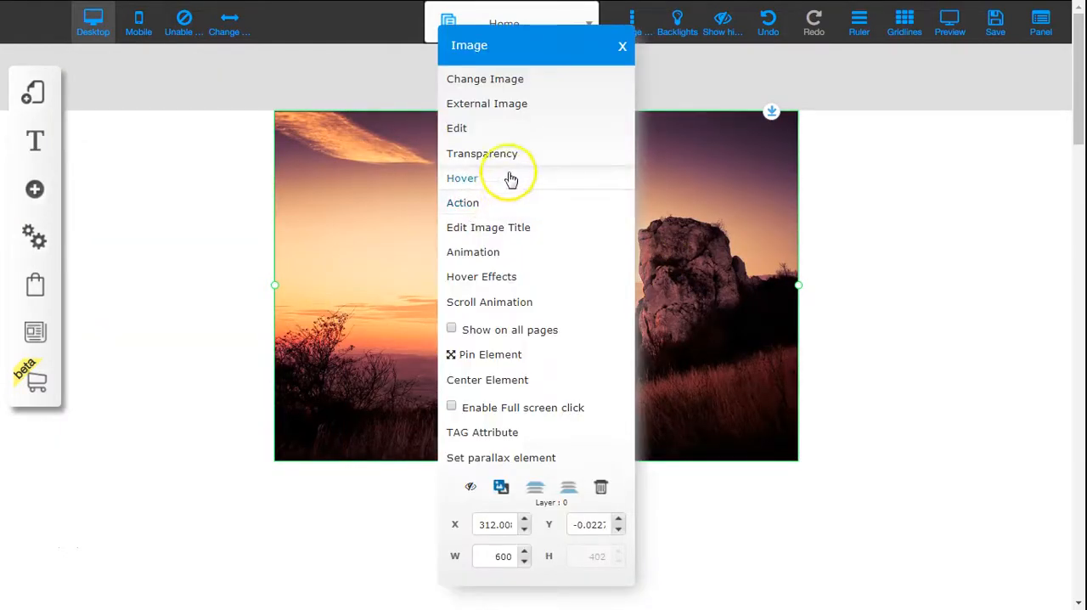
pyautogui.click(514, 81)
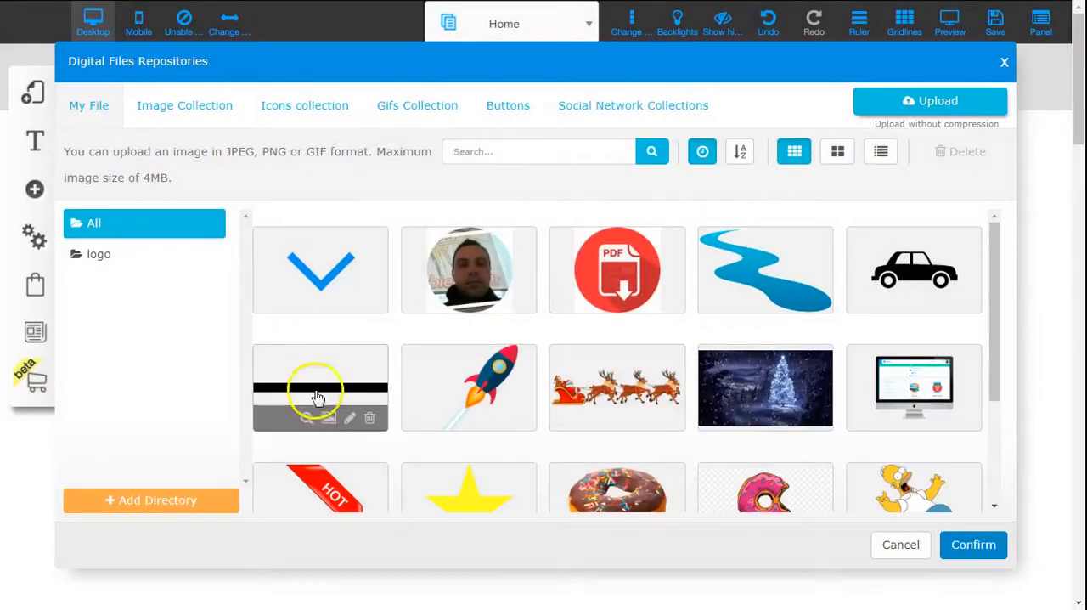
pyautogui.click(311, 395)
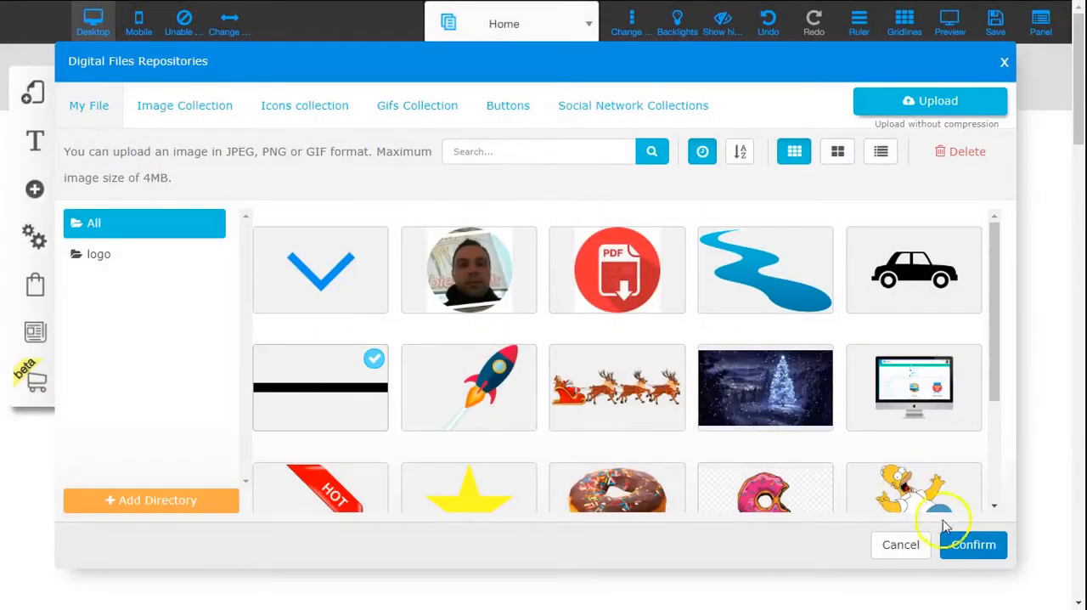
pyautogui.click(975, 543)
pyautogui.click(642, 270)
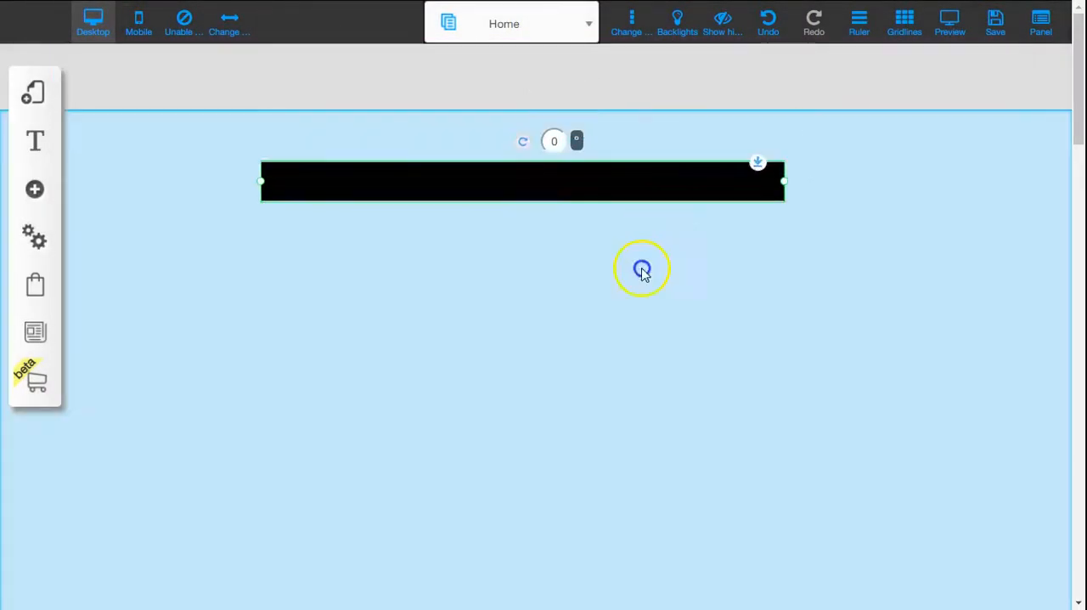
# Step: Move the black bar to the page's left edge at about X -1, Y 524 and duplicate it
pyautogui.moveTo(667, 180); pyautogui.dragTo(407, 587)
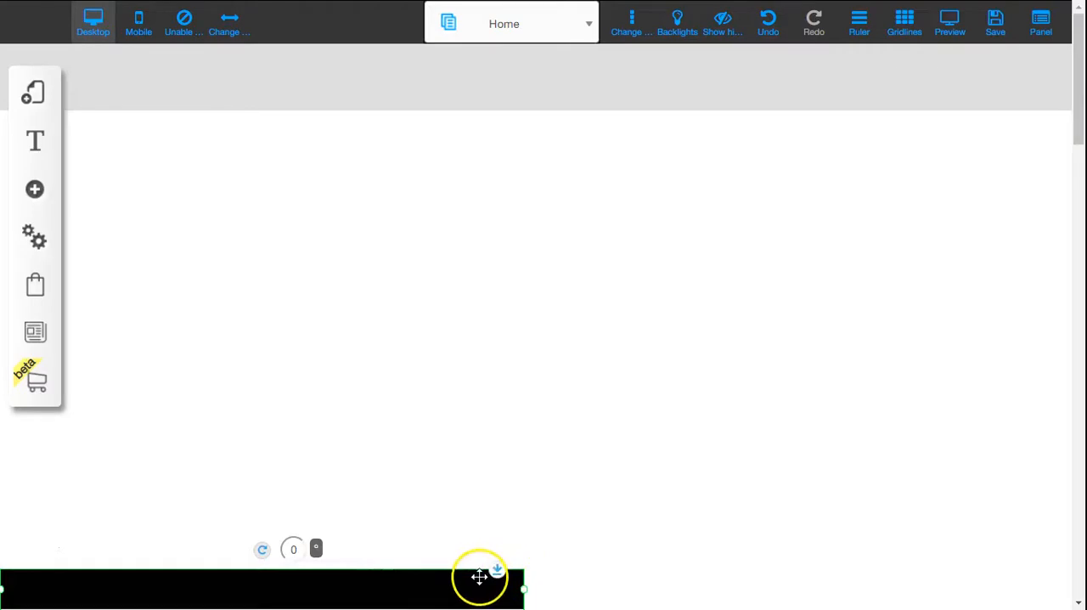
pyautogui.click(480, 577)
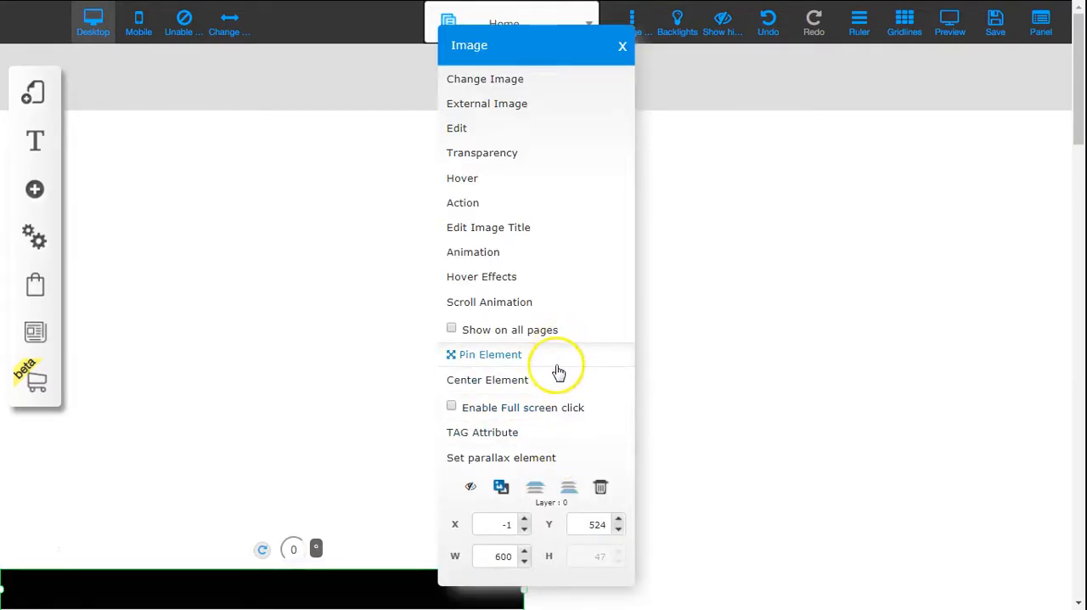
pyautogui.click(500, 486)
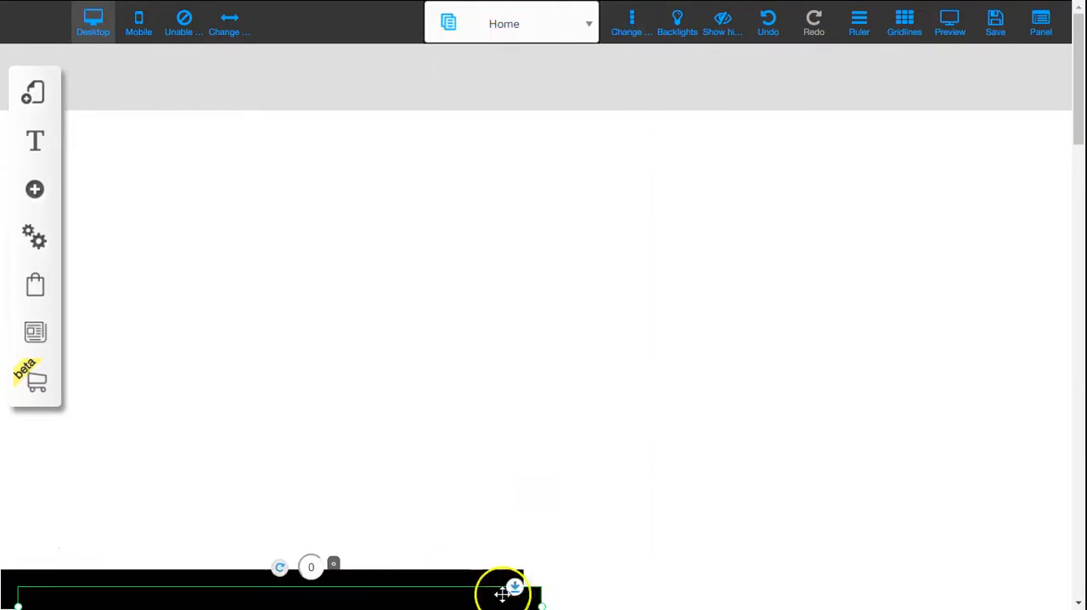
# Step: Place the duplicate bar at the same height right of the original and shift the original slightly right to narrow the gap
pyautogui.moveTo(503, 592); pyautogui.dragTo(1006, 590)
pyautogui.click(709, 594)
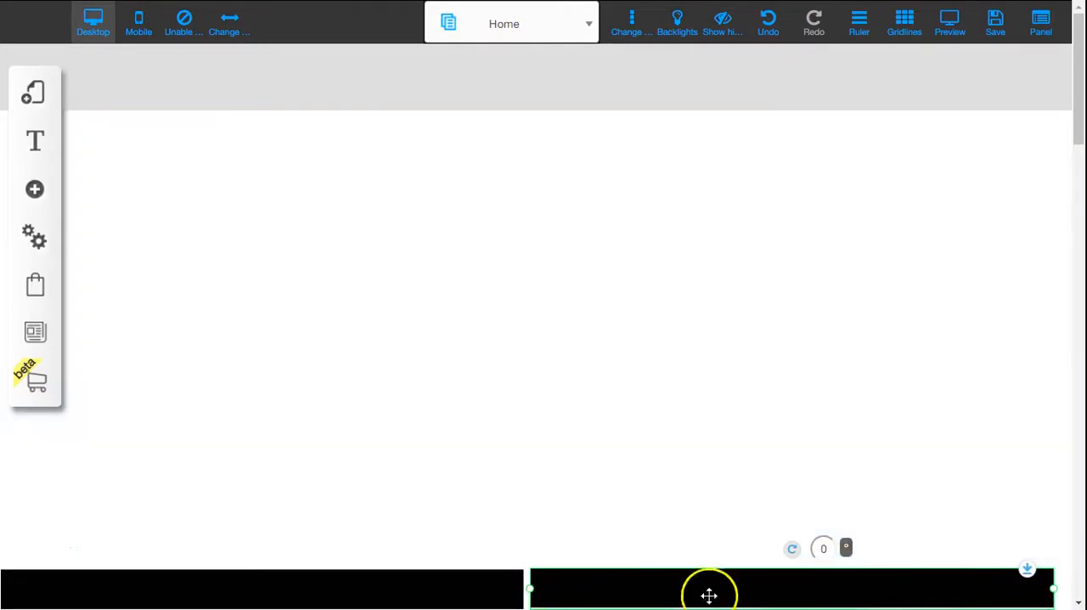
pyautogui.click(486, 597)
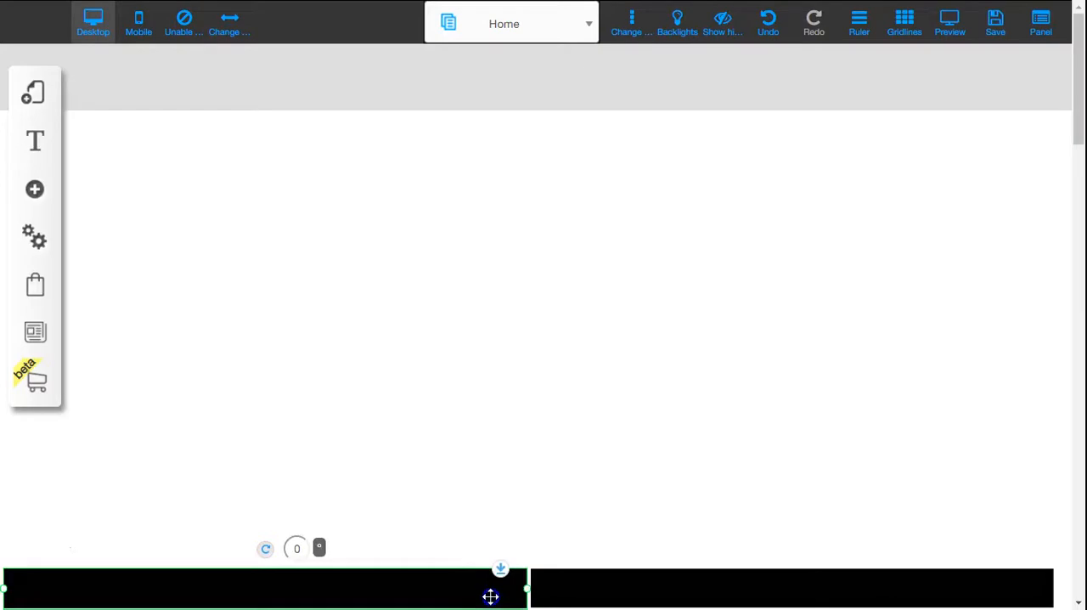
pyautogui.click(756, 602)
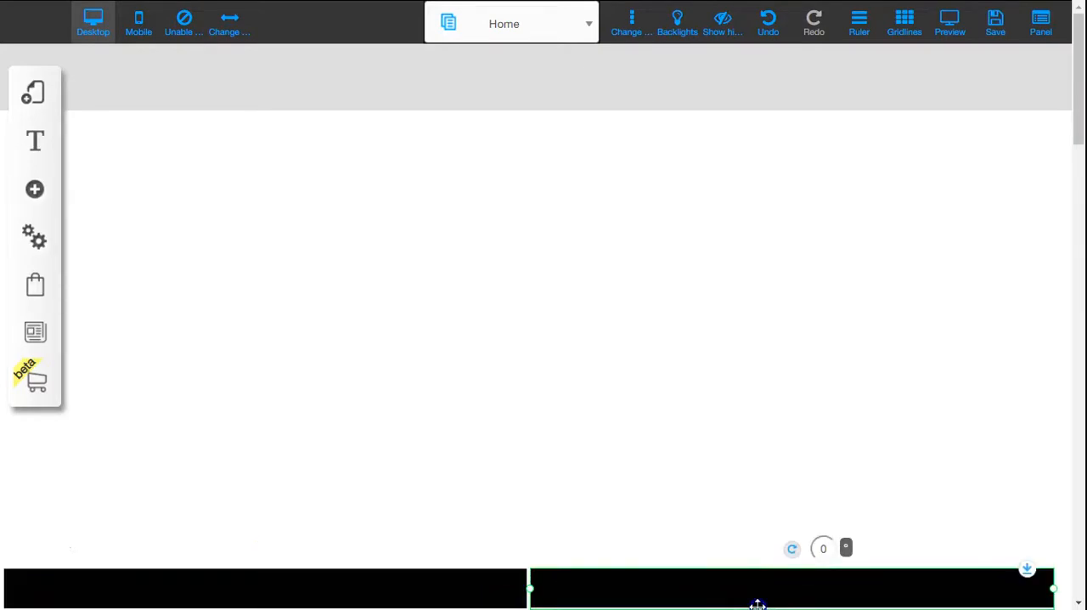
pyautogui.click(528, 367)
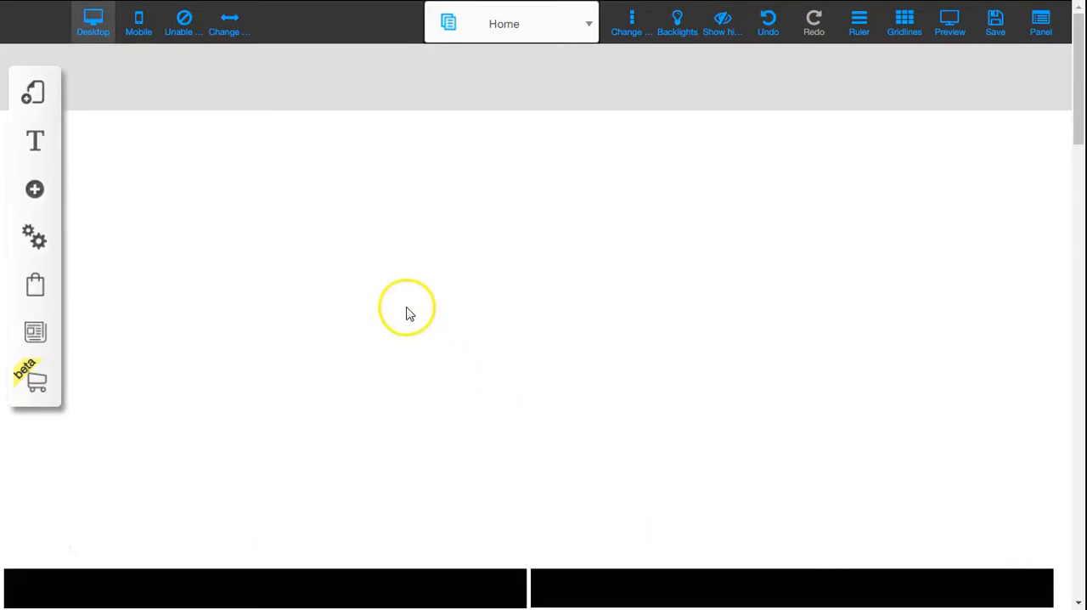
pyautogui.click(366, 260)
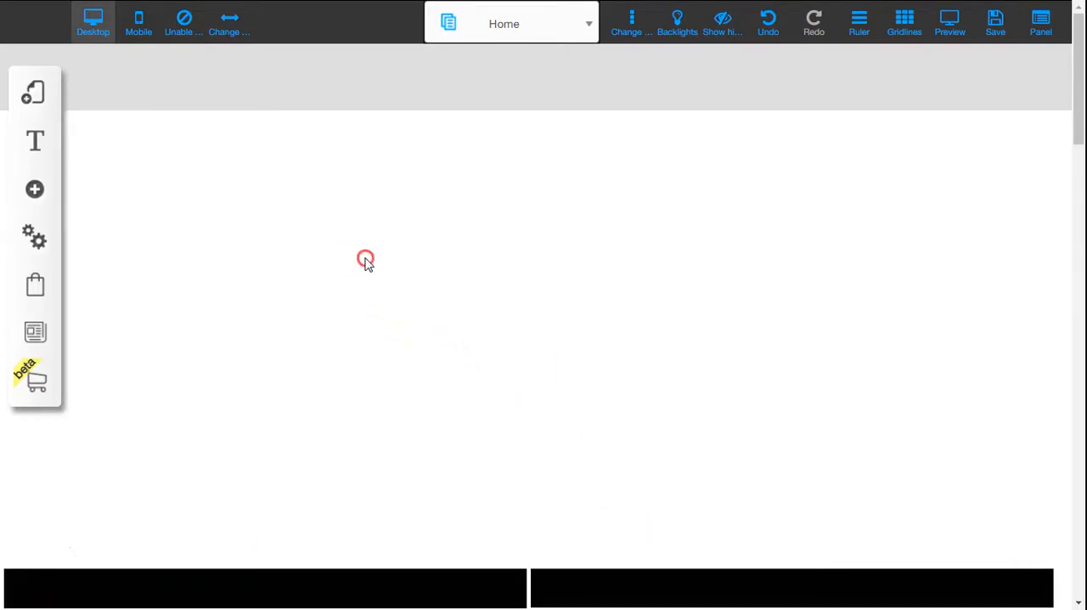
# Step: Add another image element to the page and replace its picture with the black car from My File
pyautogui.click(34, 188)
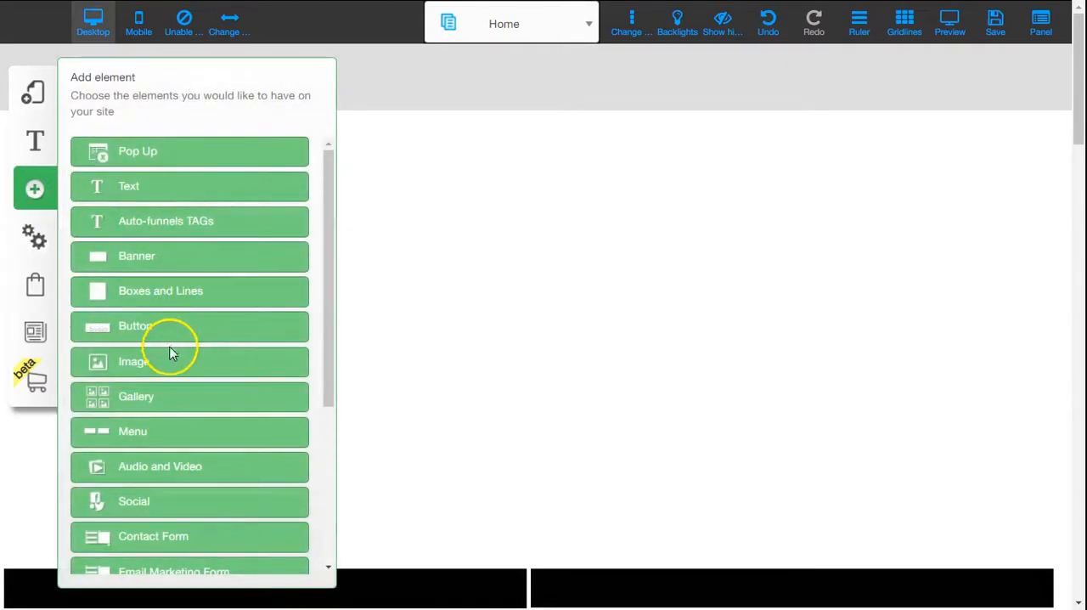
pyautogui.click(170, 366)
pyautogui.click(264, 248)
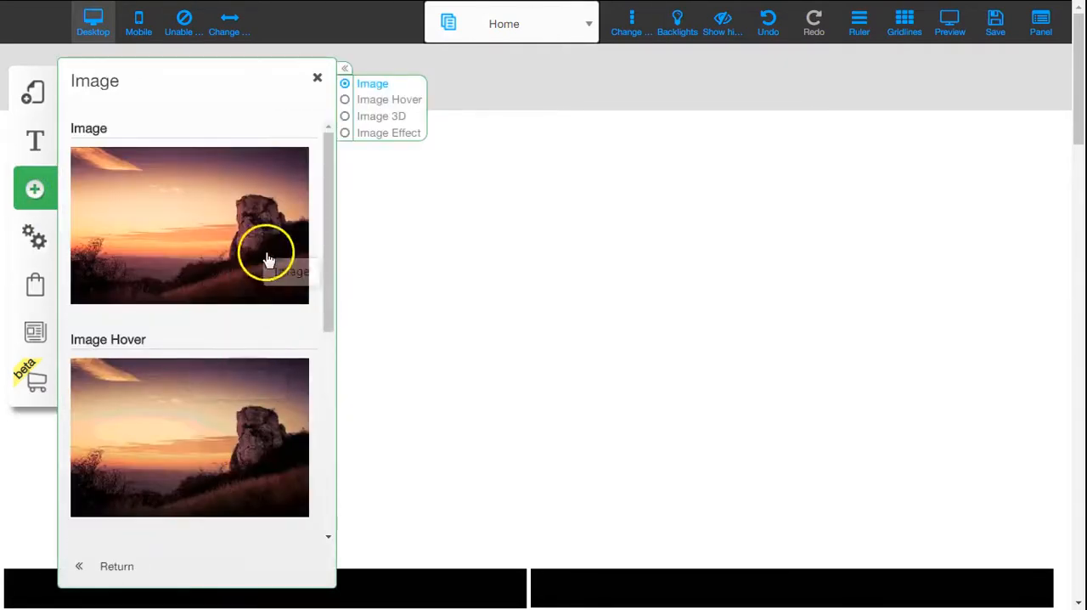
pyautogui.click(602, 269)
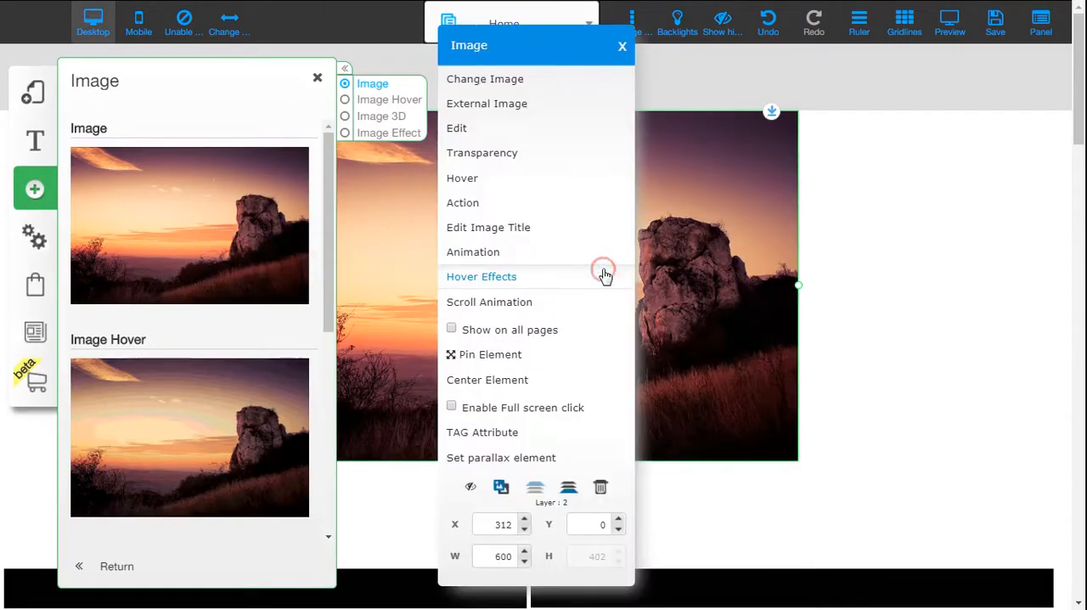
pyautogui.click(576, 80)
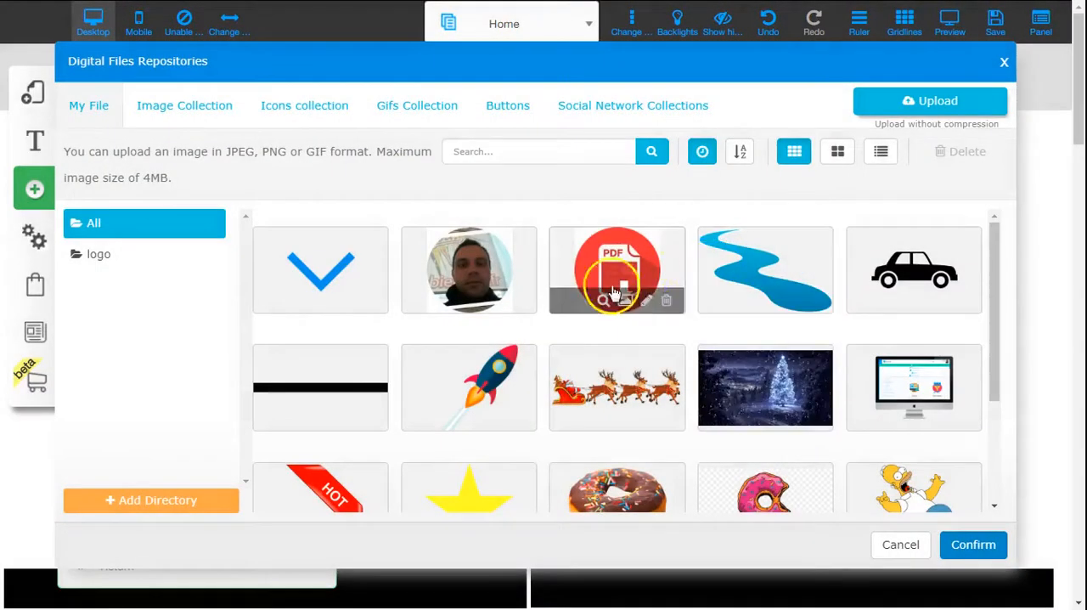
pyautogui.click(962, 254)
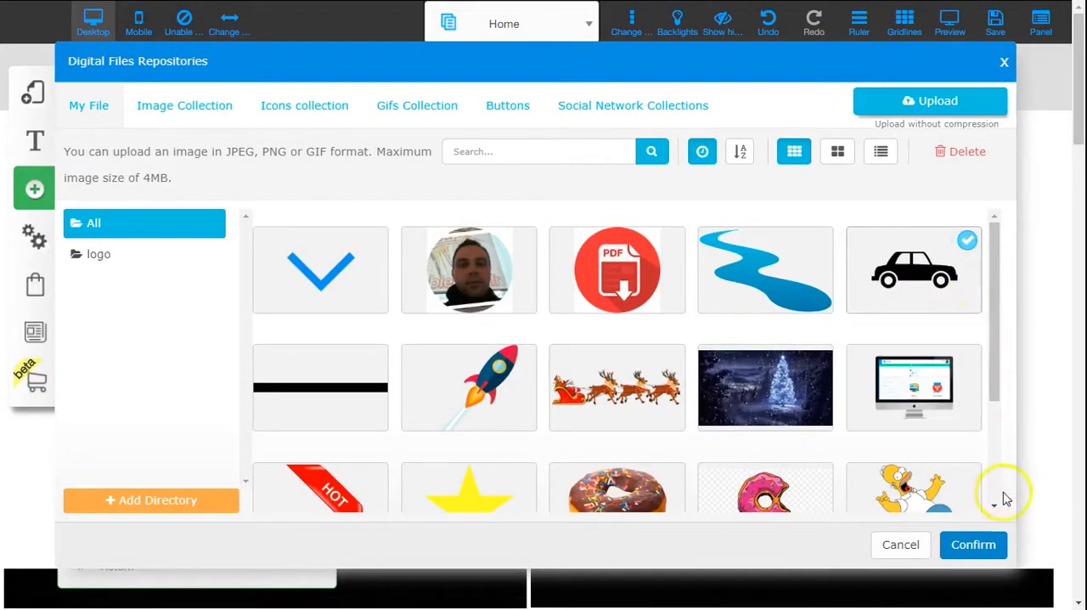
pyautogui.click(973, 544)
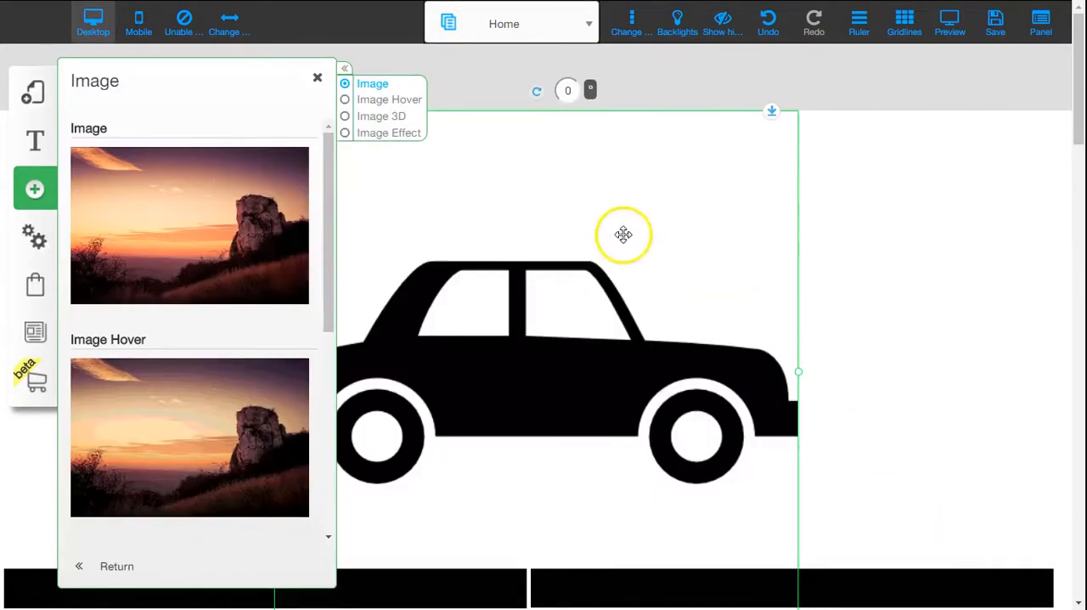
pyautogui.click(949, 245)
# Step: Shrink the car image to about a quarter of its width and set it on the left end of the left black bar
pyautogui.click(587, 246)
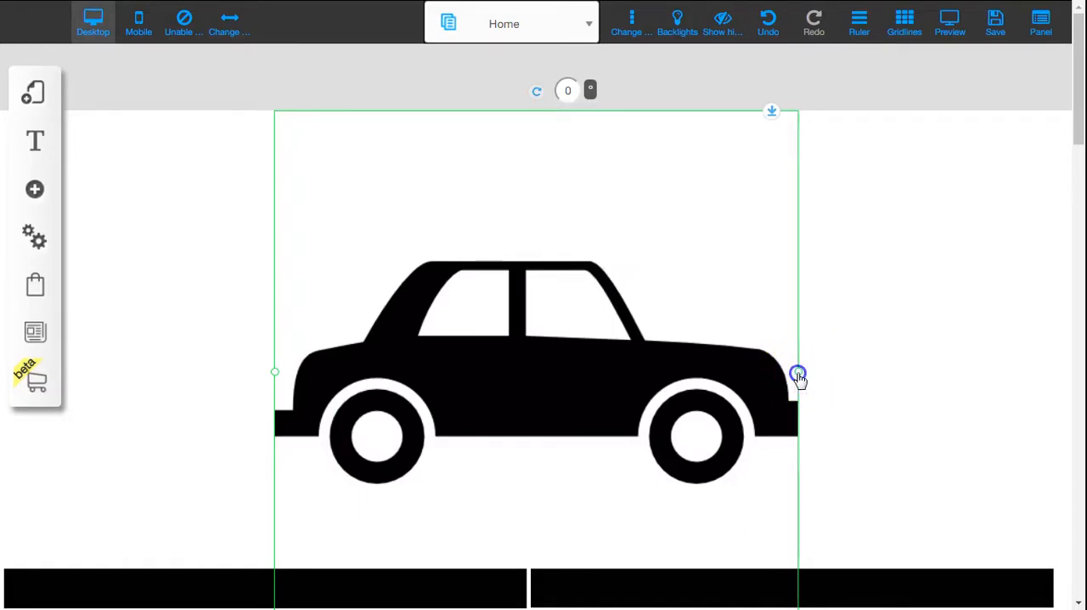
pyautogui.moveTo(799, 374); pyautogui.dragTo(409, 285)
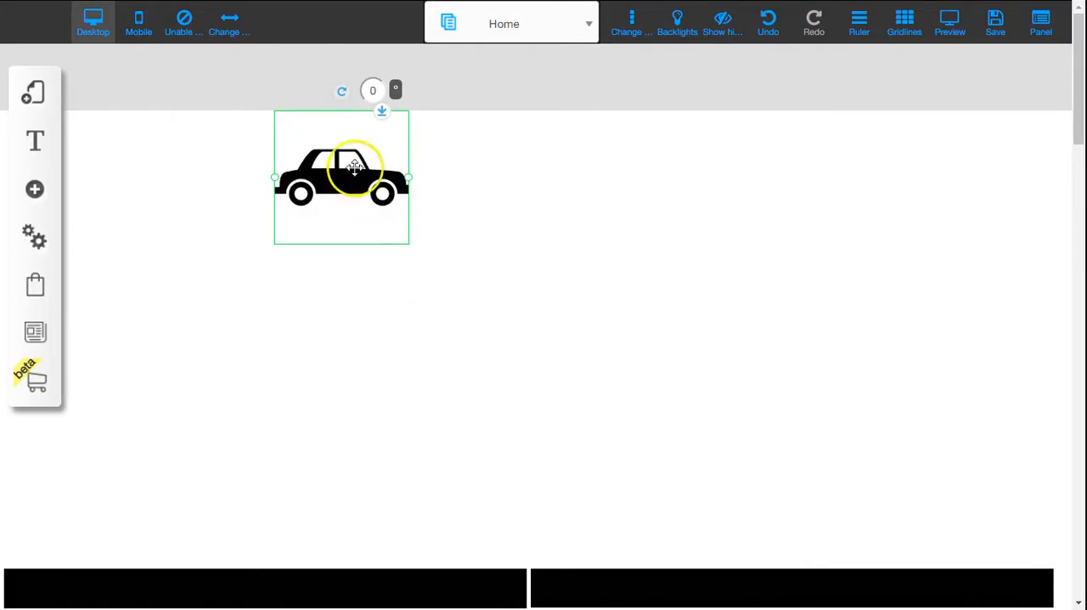
pyautogui.moveTo(354, 166); pyautogui.dragTo(74, 528)
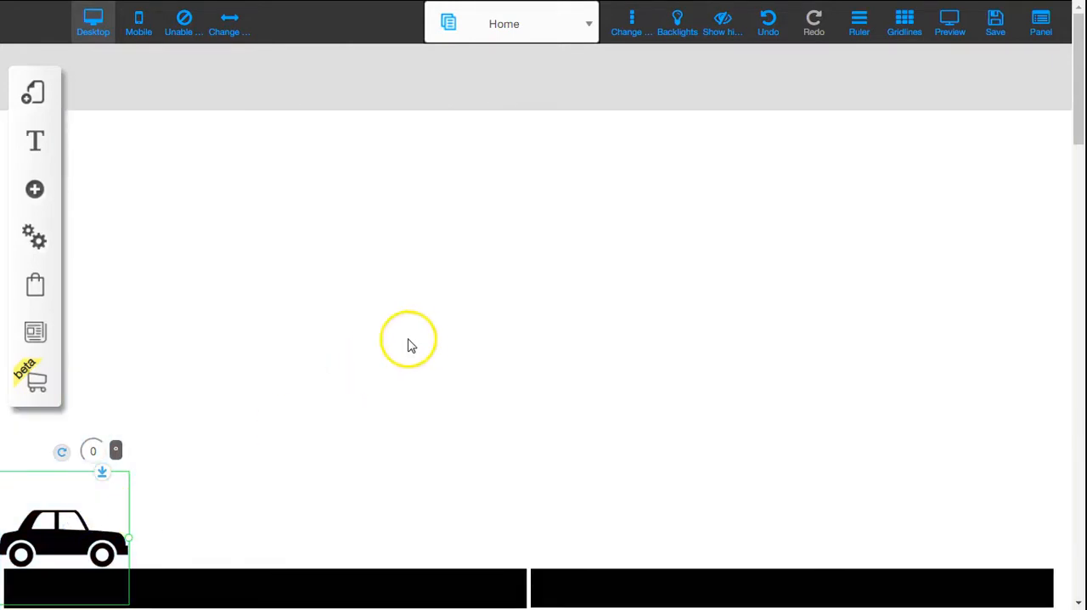
pyautogui.click(416, 337)
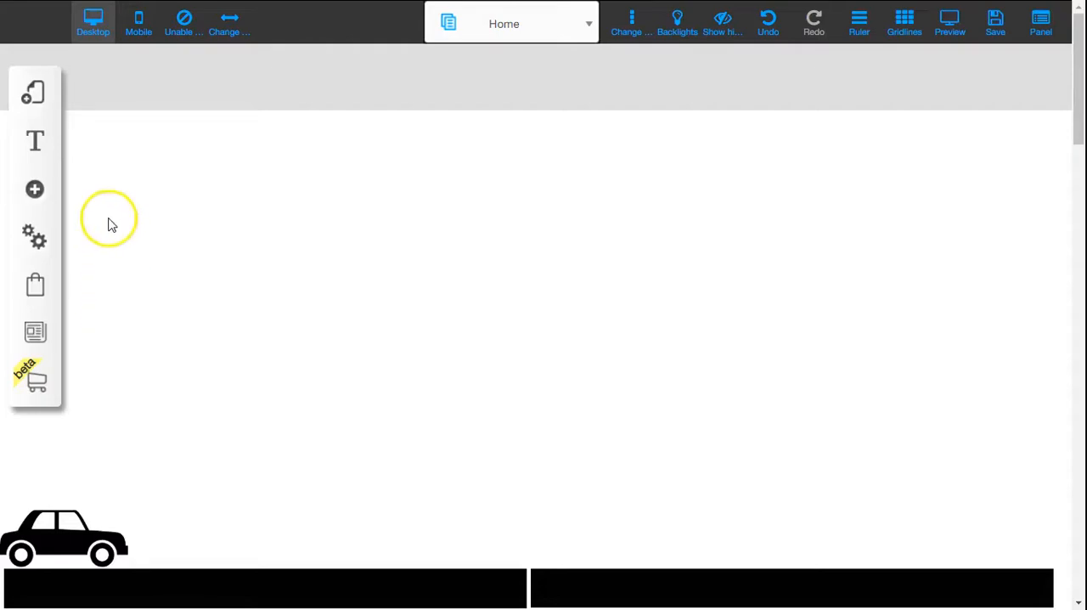
# Step: Add a third image element to the page and replace its picture with the blue winding river from My File
pyautogui.click(34, 188)
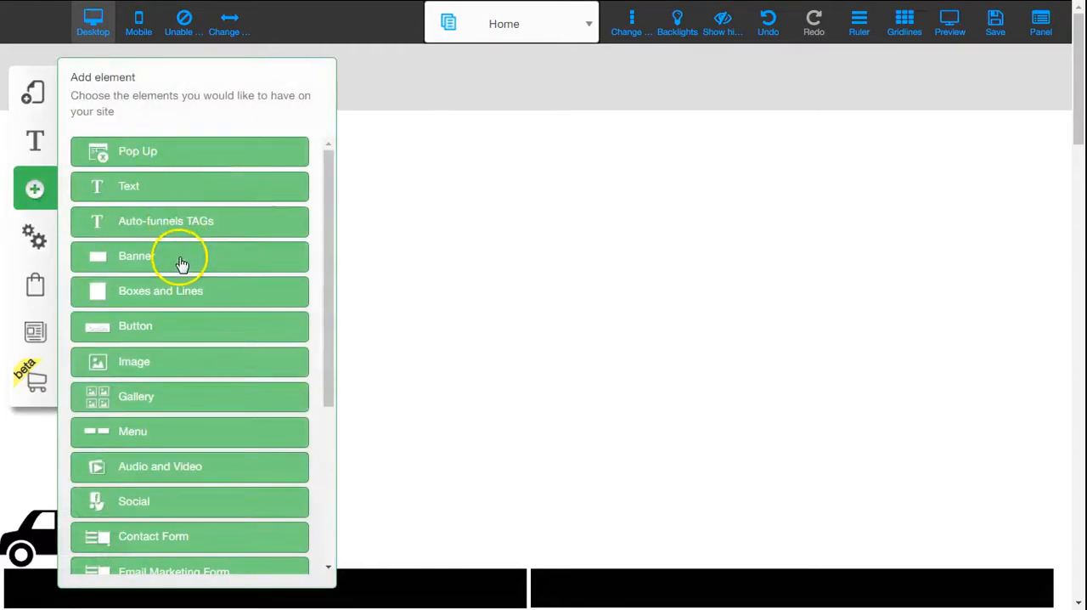
pyautogui.click(182, 357)
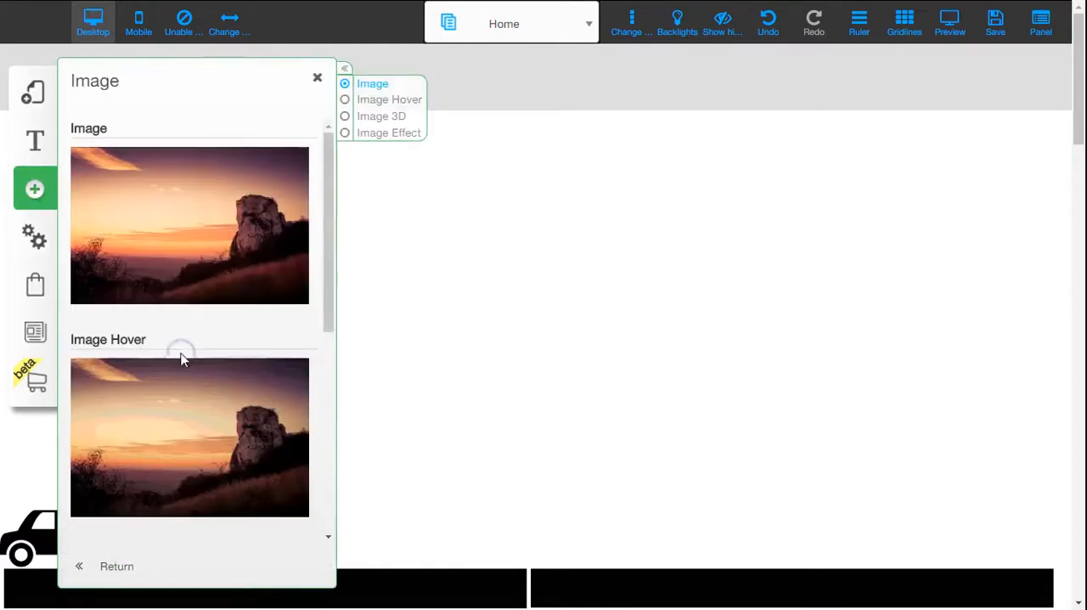
pyautogui.click(226, 230)
pyautogui.click(585, 222)
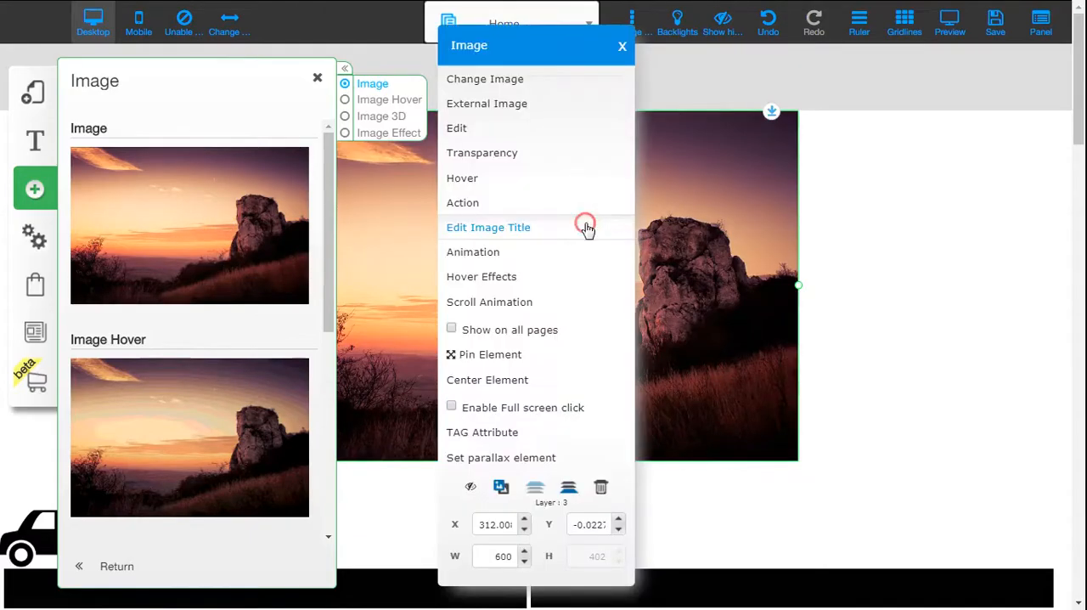
pyautogui.click(571, 79)
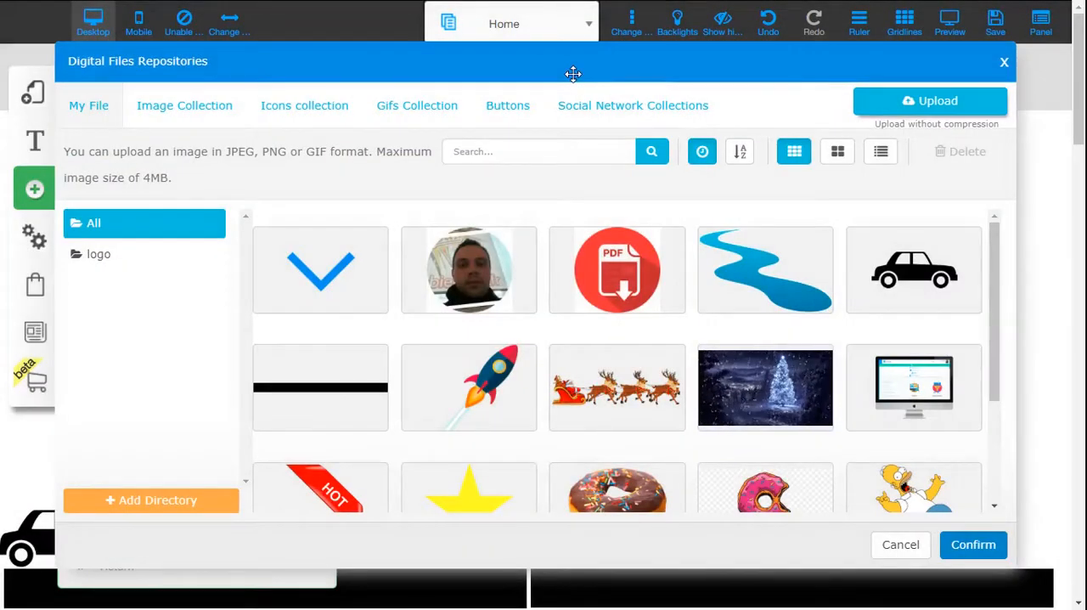
pyautogui.click(758, 250)
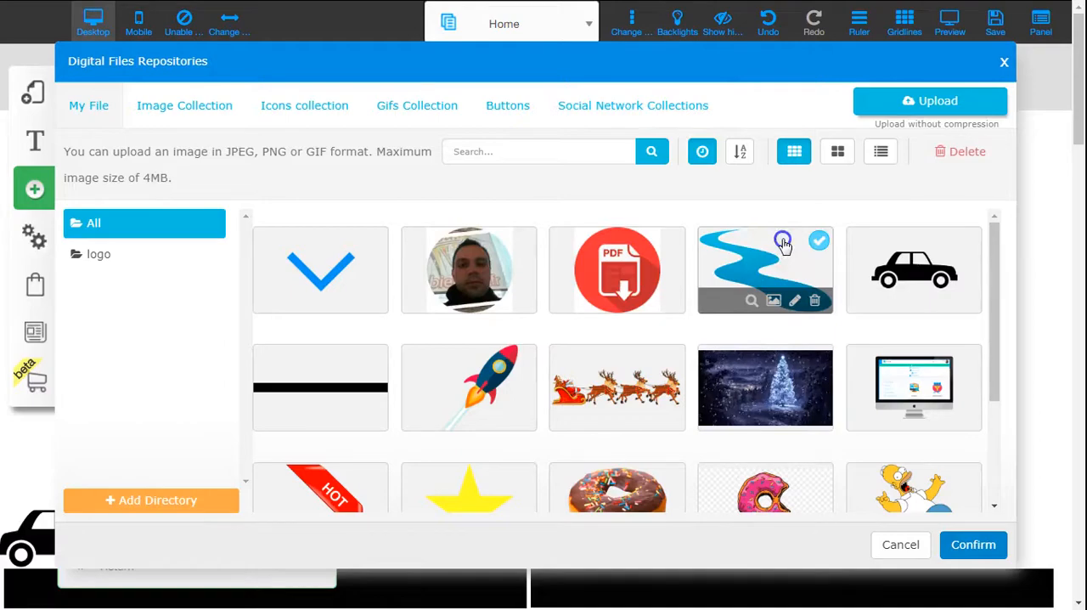
pyautogui.click(990, 552)
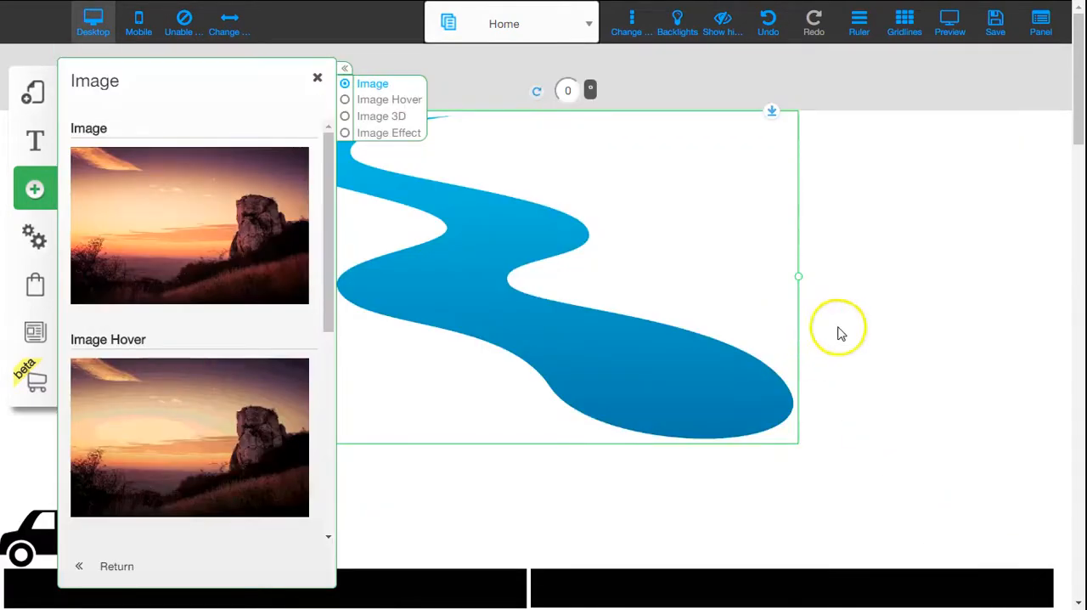
pyautogui.click(907, 278)
# Step: Move the river image toward the page's left side and enlarge it to about 1268 px wide so it spans the page
pyautogui.scroll(-3, 900, 263)
pyautogui.click(677, 187)
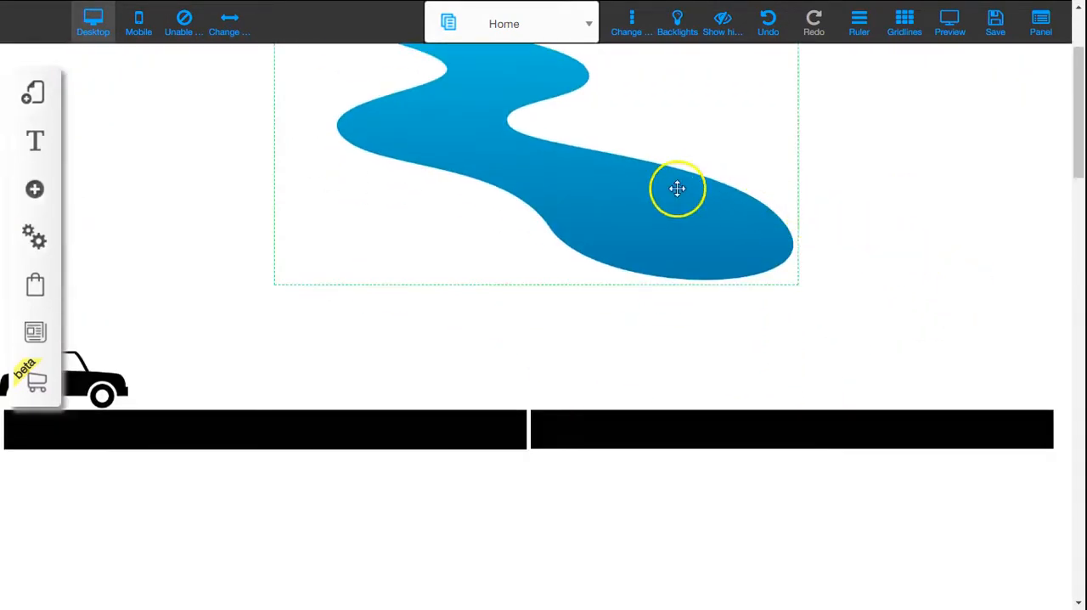
pyautogui.moveTo(677, 187); pyautogui.dragTo(431, 233)
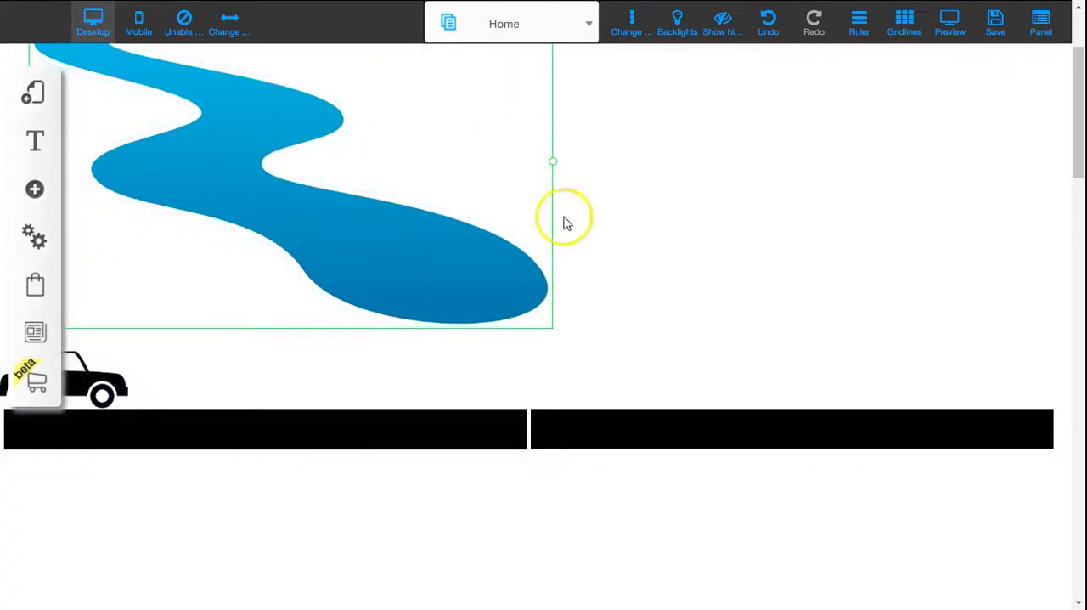
pyautogui.moveTo(553, 167); pyautogui.dragTo(1081, 573)
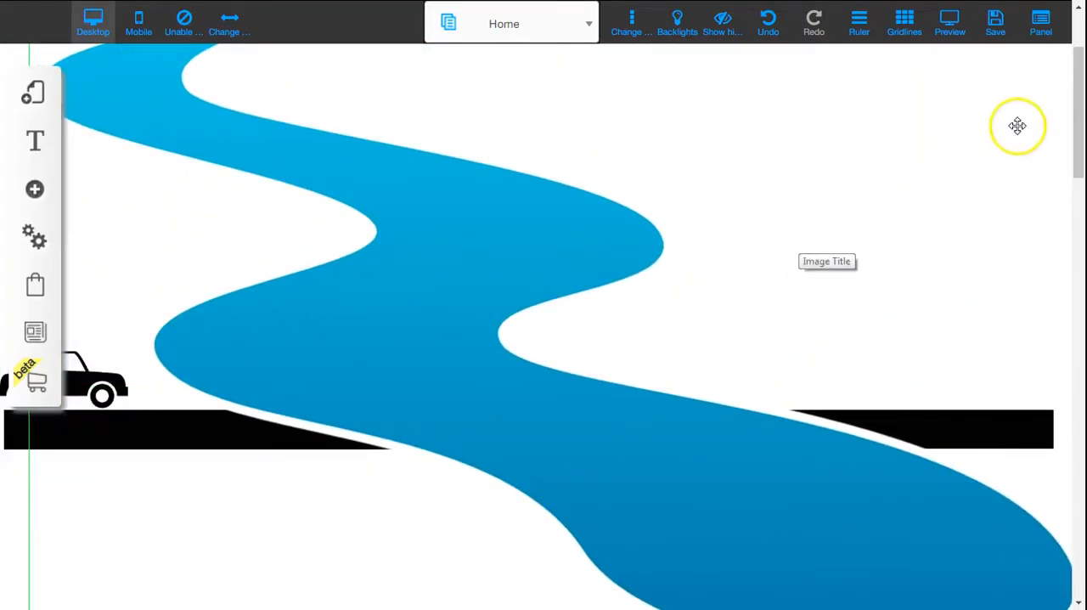
pyautogui.moveTo(1077, 129); pyautogui.dragTo(1082, 198)
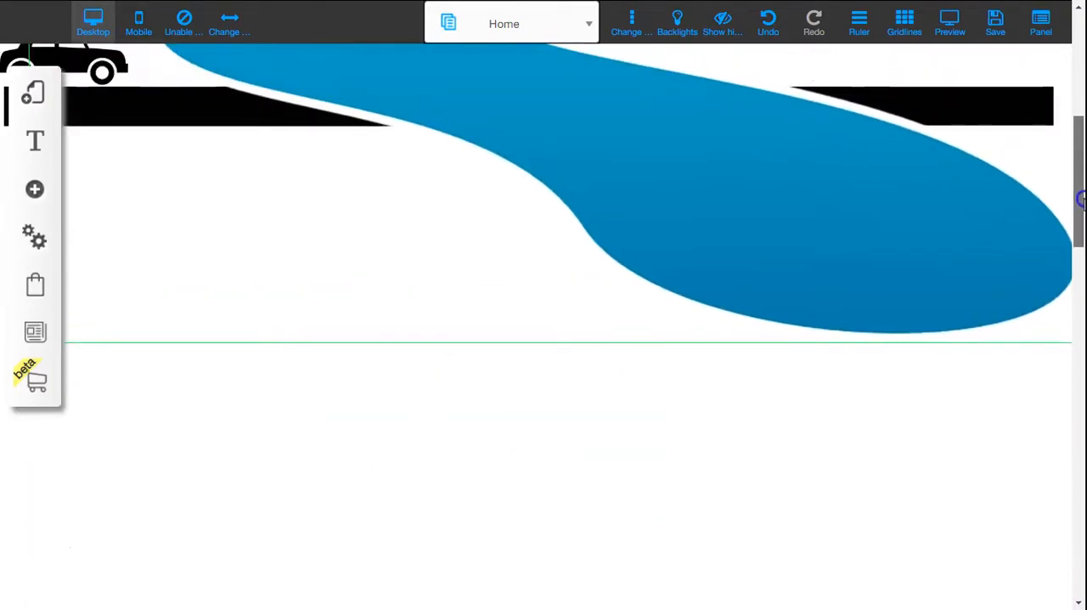
pyautogui.moveTo(947, 212); pyautogui.dragTo(891, 228)
pyautogui.scroll(2, 998, 176)
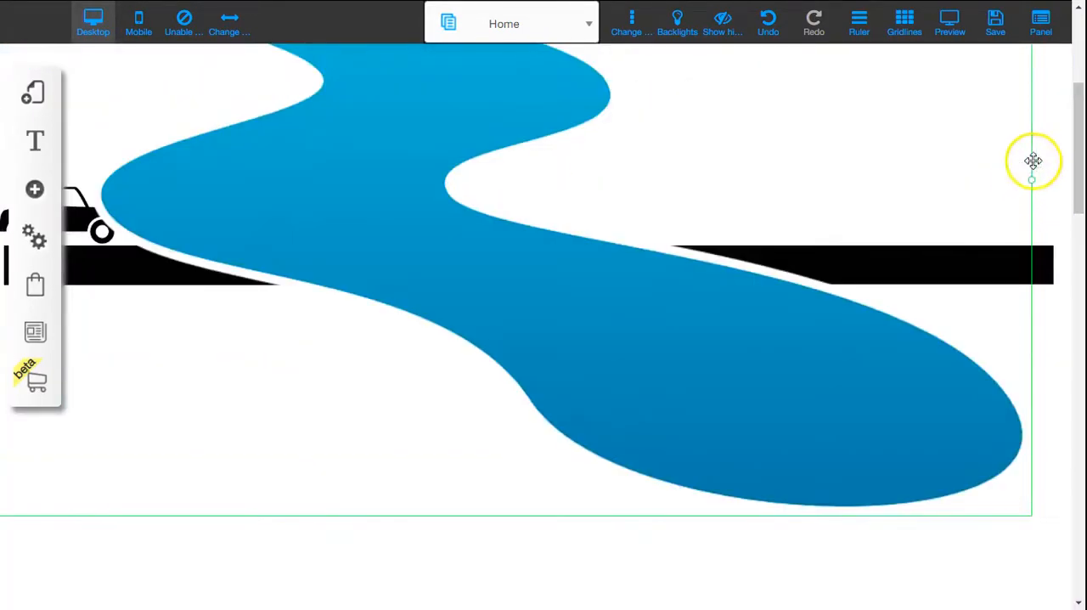
pyautogui.moveTo(1033, 185); pyautogui.dragTo(1081, 293)
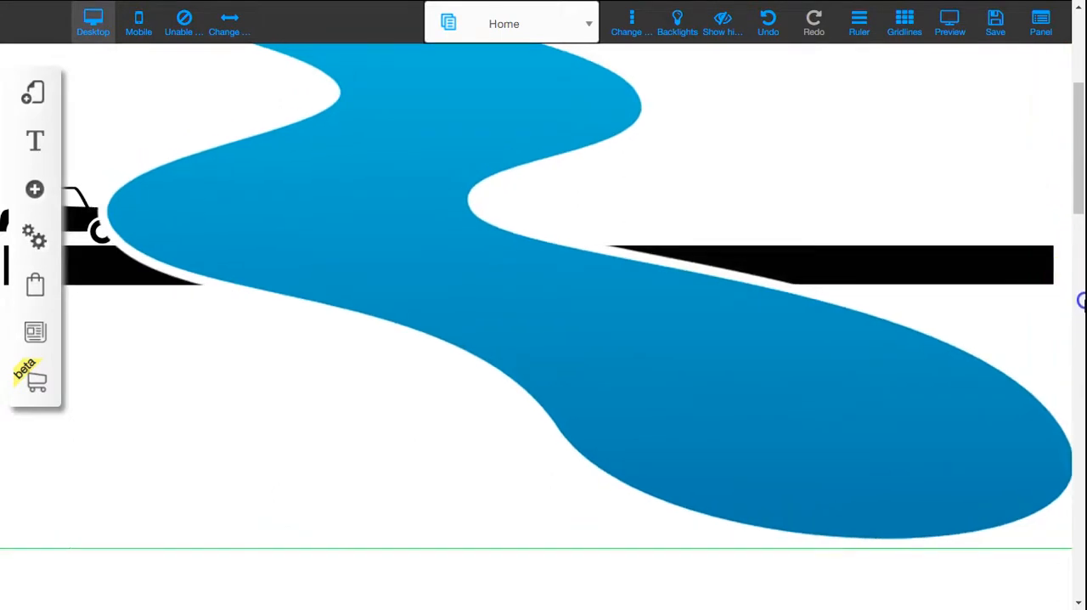
# Step: Send the river image back through the layers until it lies behind the car and both black bars
pyautogui.click(561, 289)
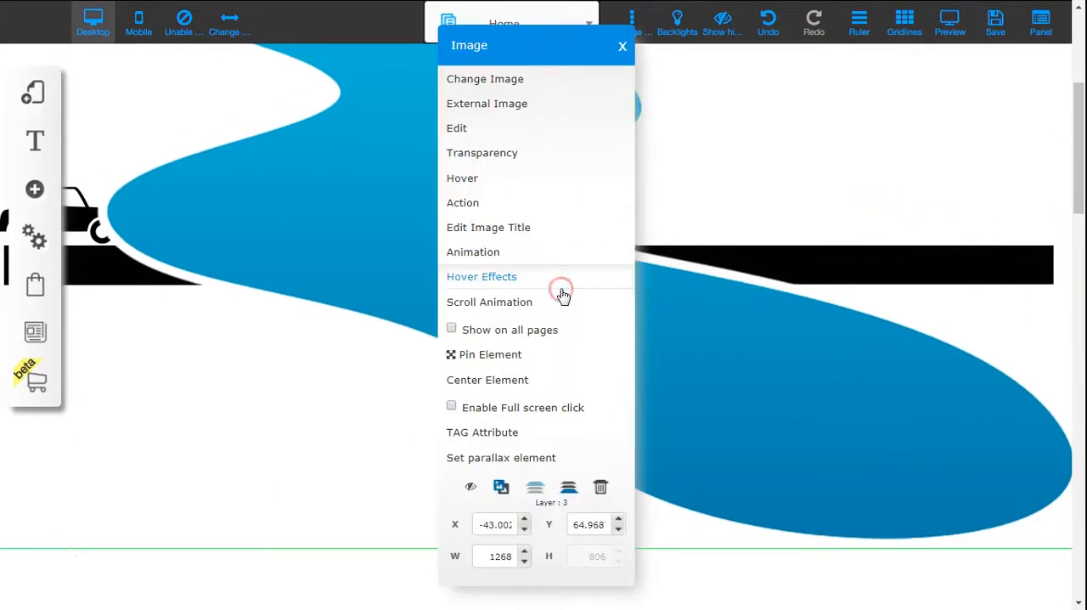
pyautogui.click(570, 489)
pyautogui.click(572, 489)
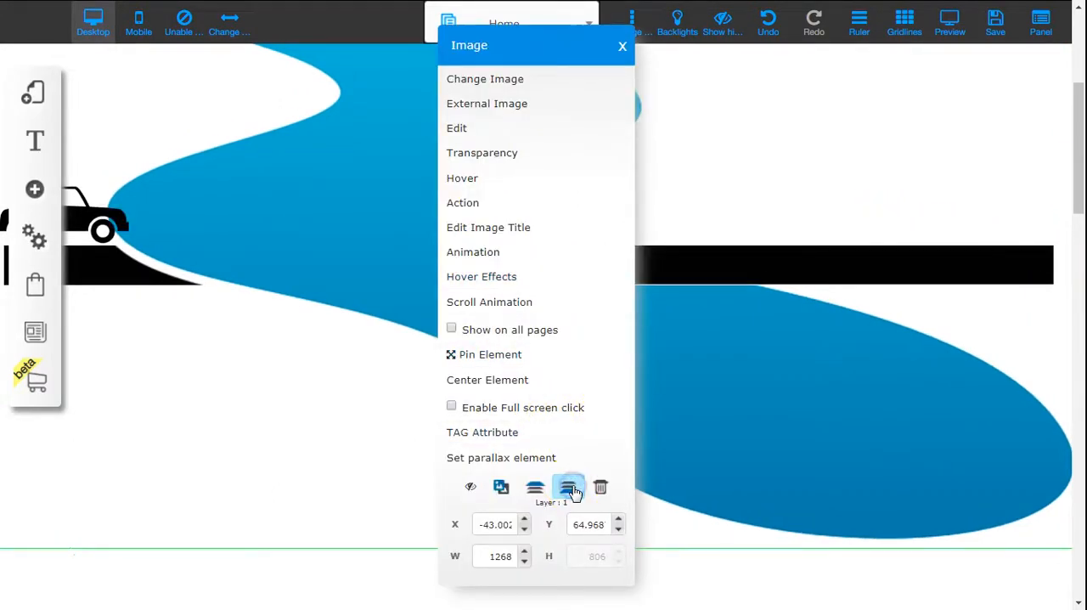
pyautogui.click(571, 489)
pyautogui.click(852, 152)
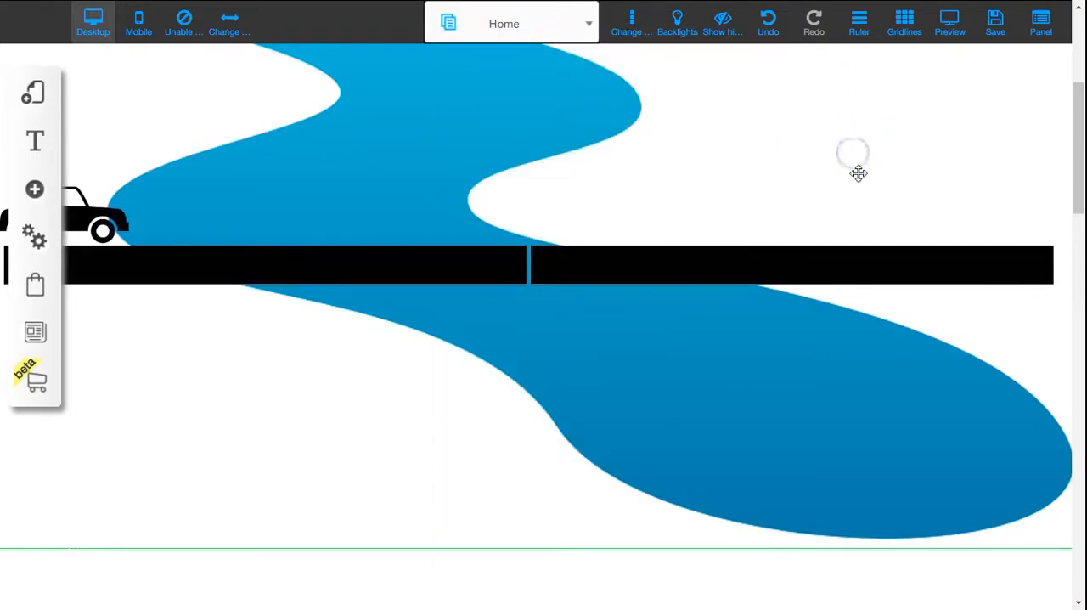
# Step: Move the river image down and slightly right so the road crosses its middle bends
pyautogui.moveTo(812, 361)
pyautogui.mouseDown()
pyautogui.moveTo(832, 463)
pyautogui.moveTo(870, 475)
pyautogui.mouseUp()
pyautogui.click(899, 148)
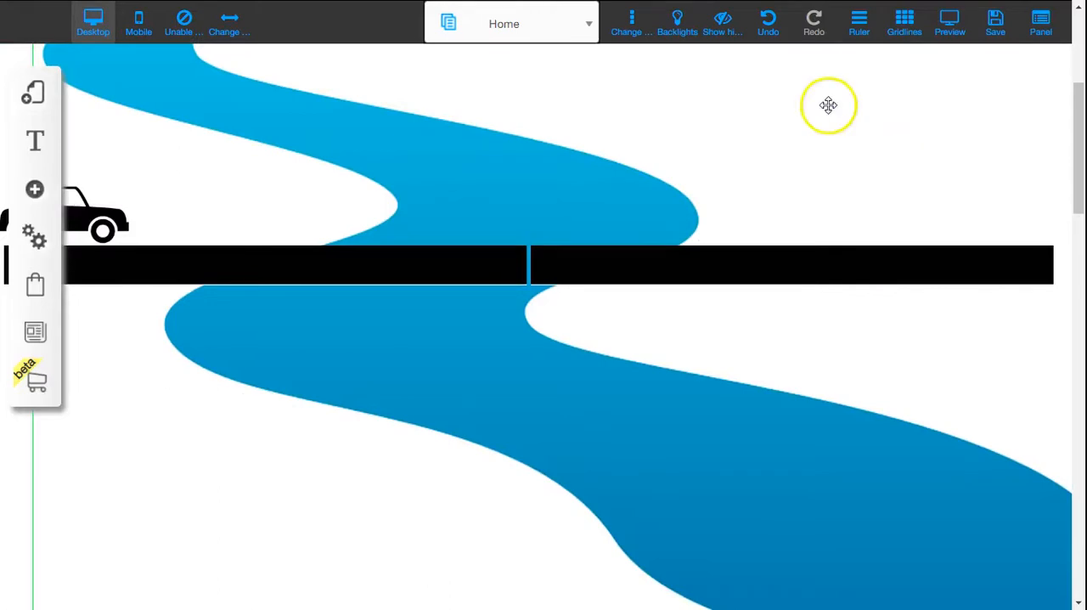
pyautogui.scroll(3, 871, 148)
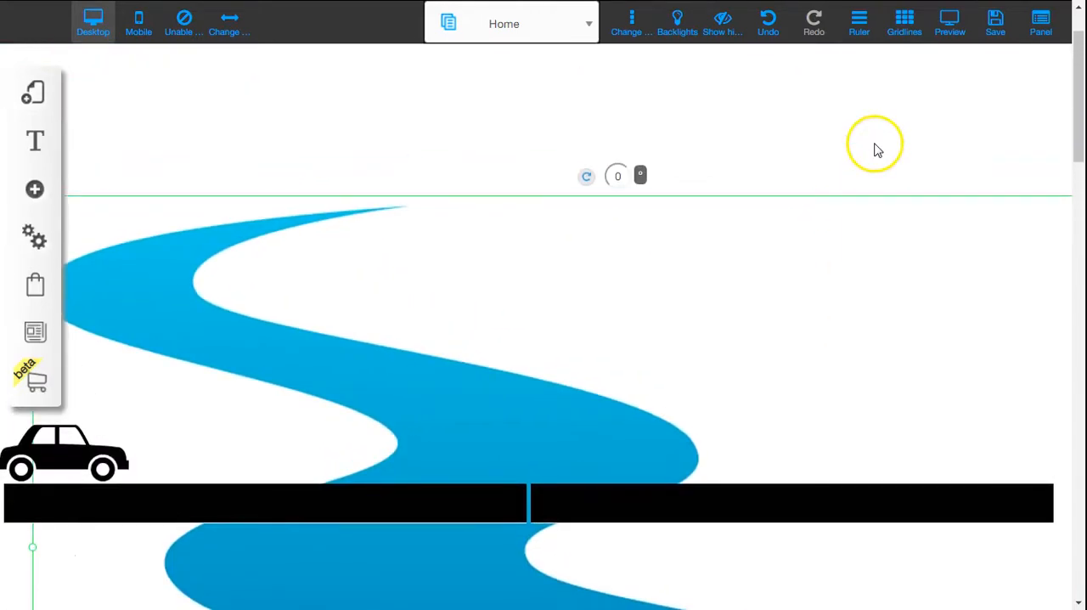
pyautogui.scroll(1, 877, 148)
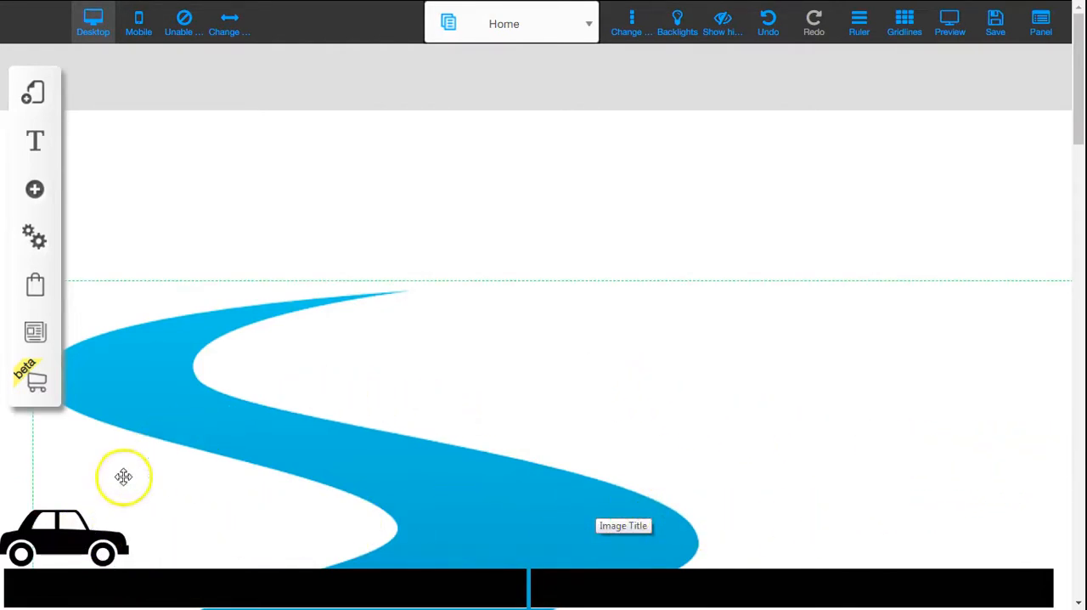
pyautogui.click(93, 523)
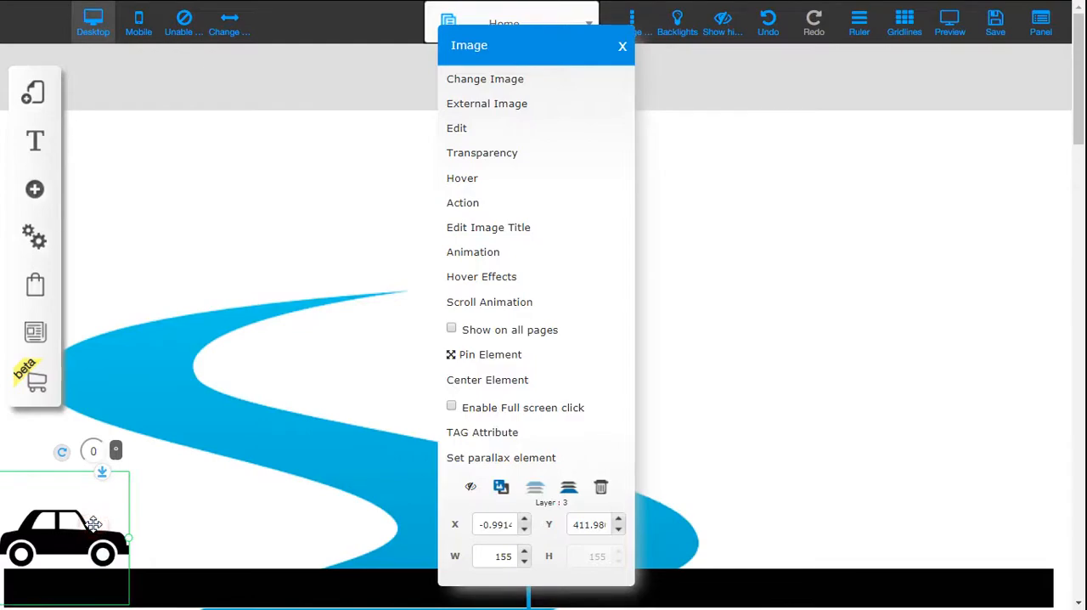
pyautogui.click(509, 303)
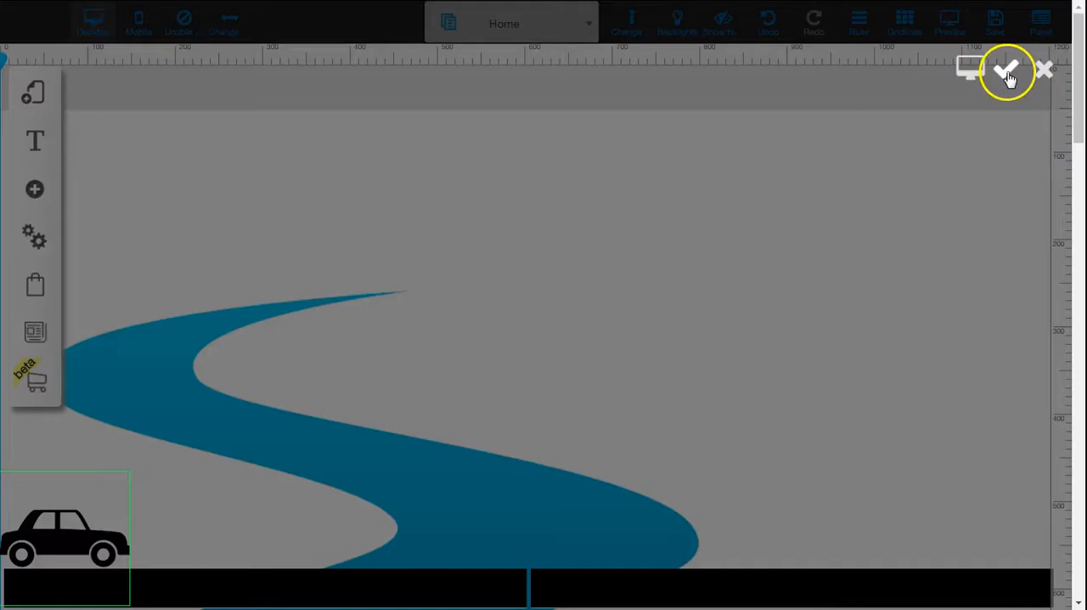
pyautogui.click(1041, 71)
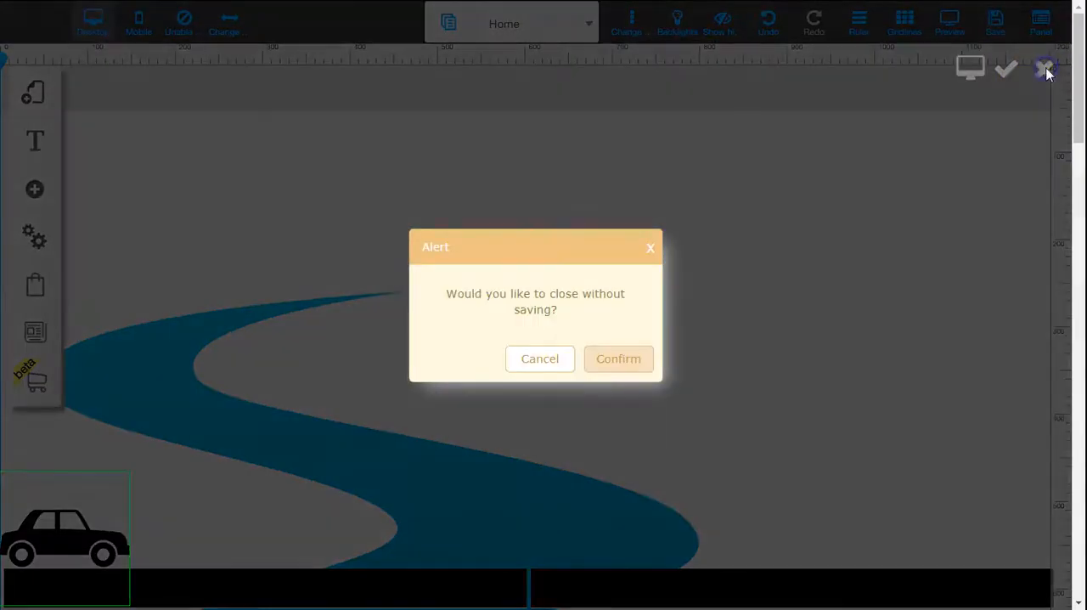
pyautogui.click(617, 363)
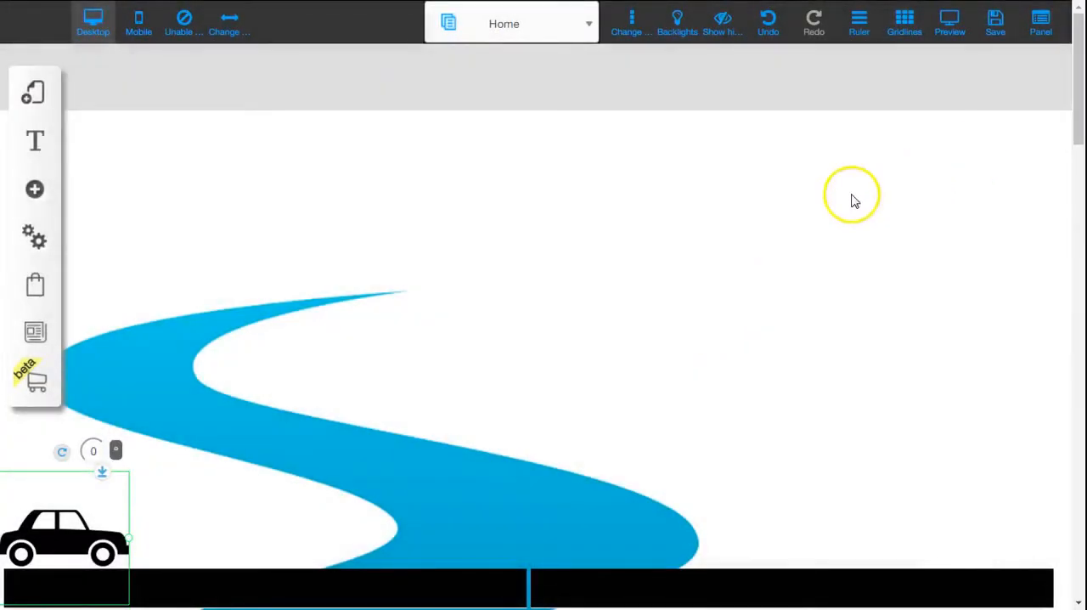
# Step: Open the car's Scroll Animation editor and save it without adding an animation
pyautogui.click(110, 513)
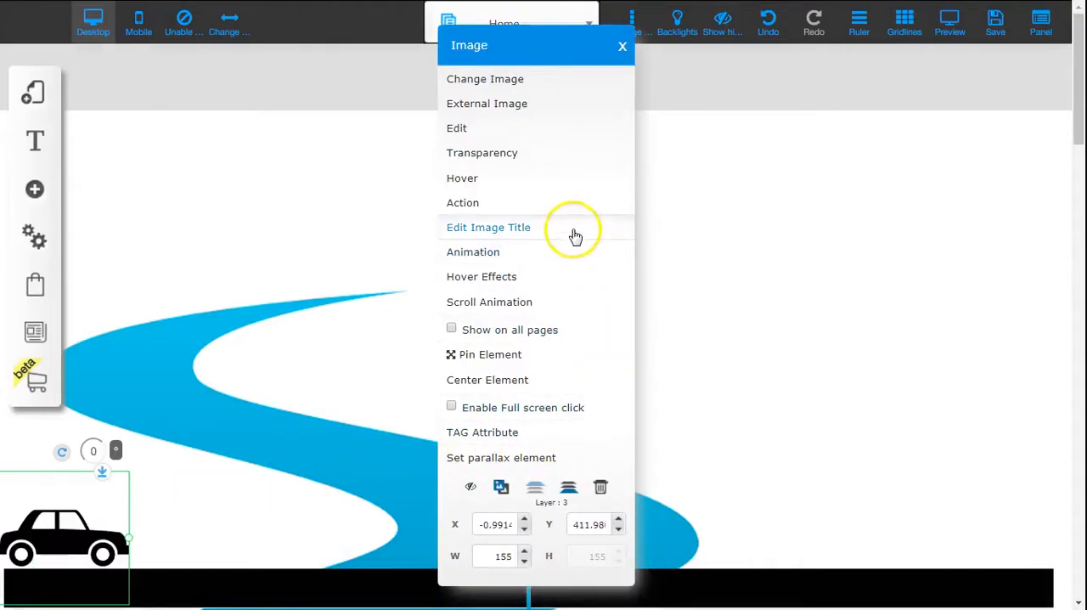
pyautogui.click(552, 303)
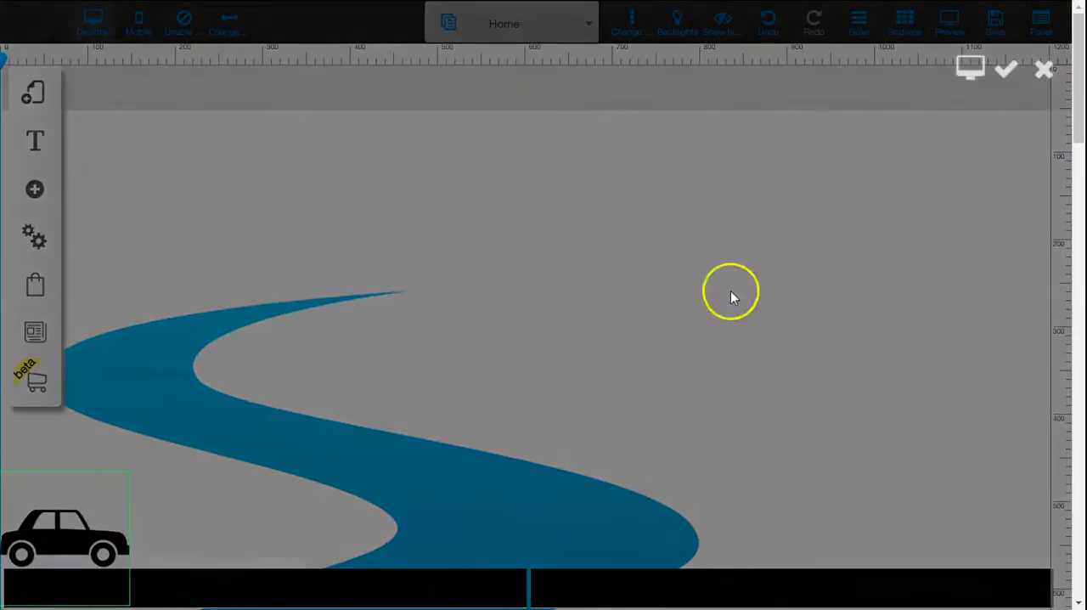
pyautogui.click(1008, 71)
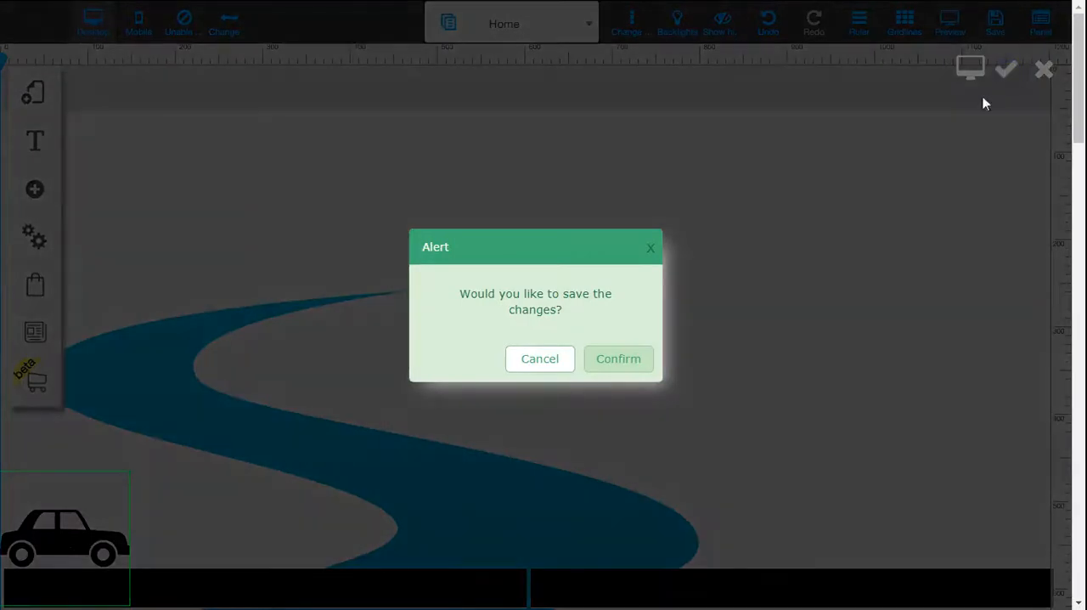
pyautogui.click(627, 360)
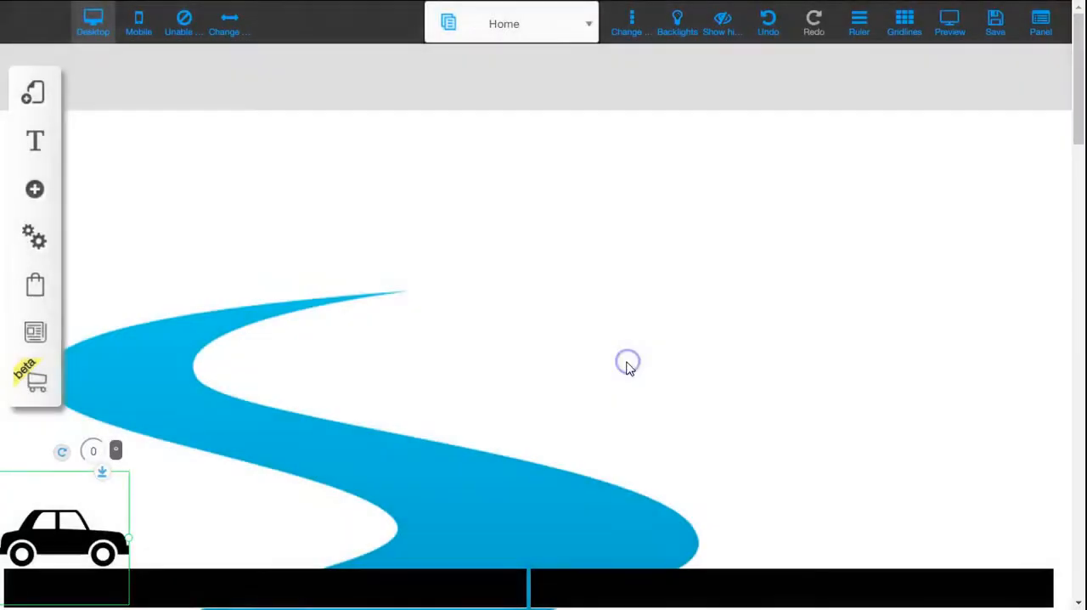
# Step: Preview the page from the car's Scroll Animation editor, return to the editor and close it without saving
pyautogui.click(101, 508)
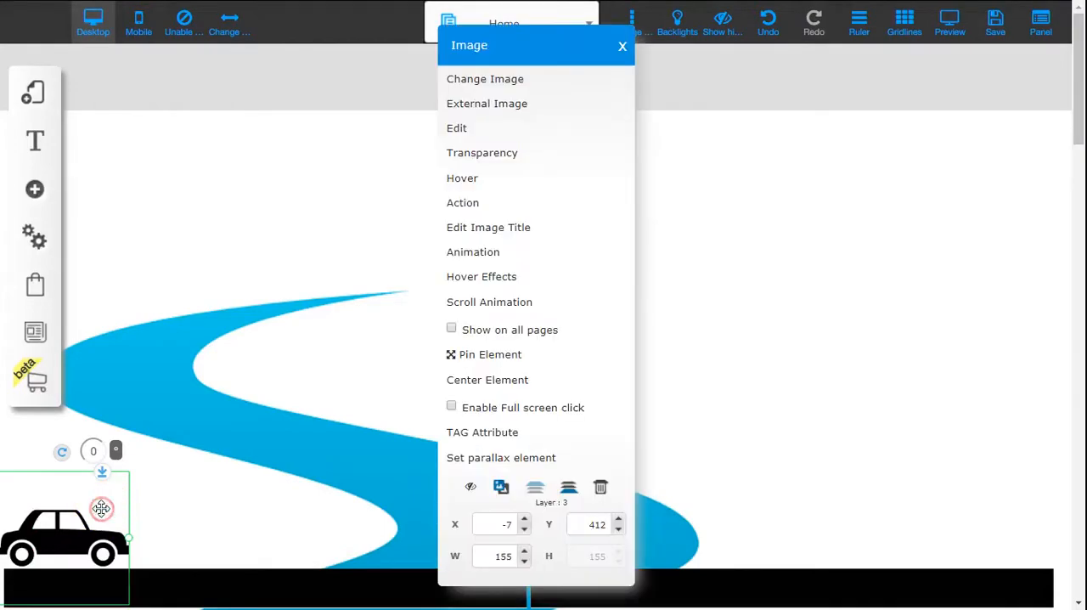
pyautogui.click(539, 305)
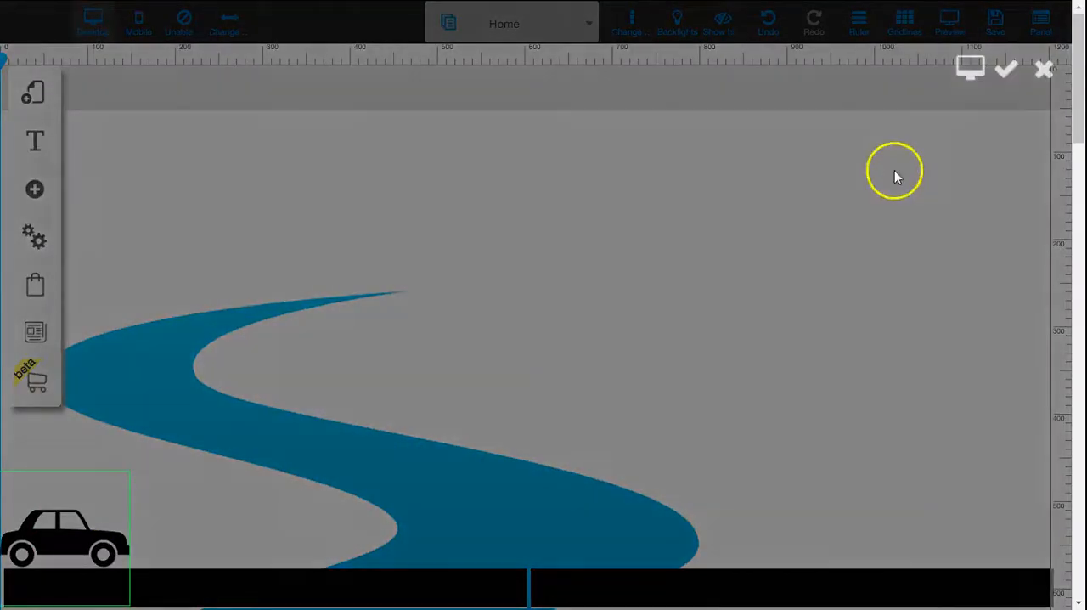
pyautogui.click(969, 73)
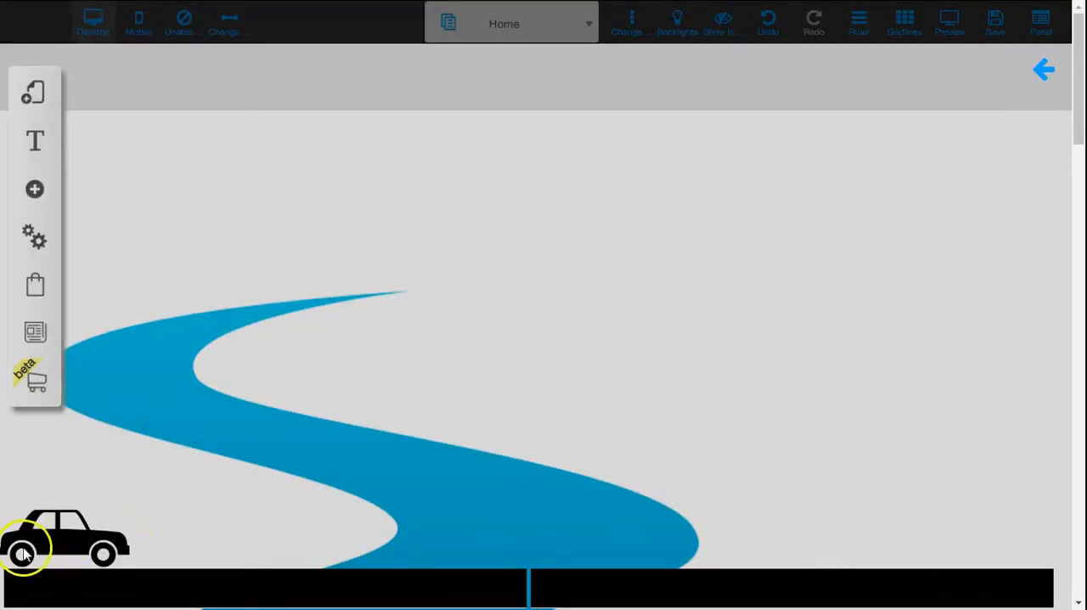
pyautogui.click(1042, 75)
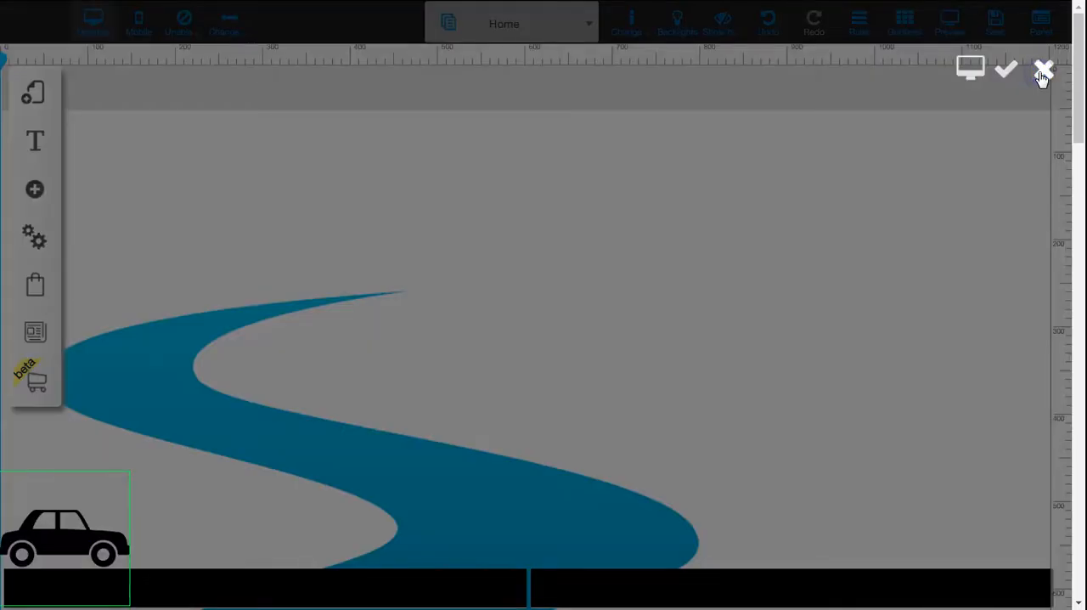
pyautogui.scroll(-1, 107, 504)
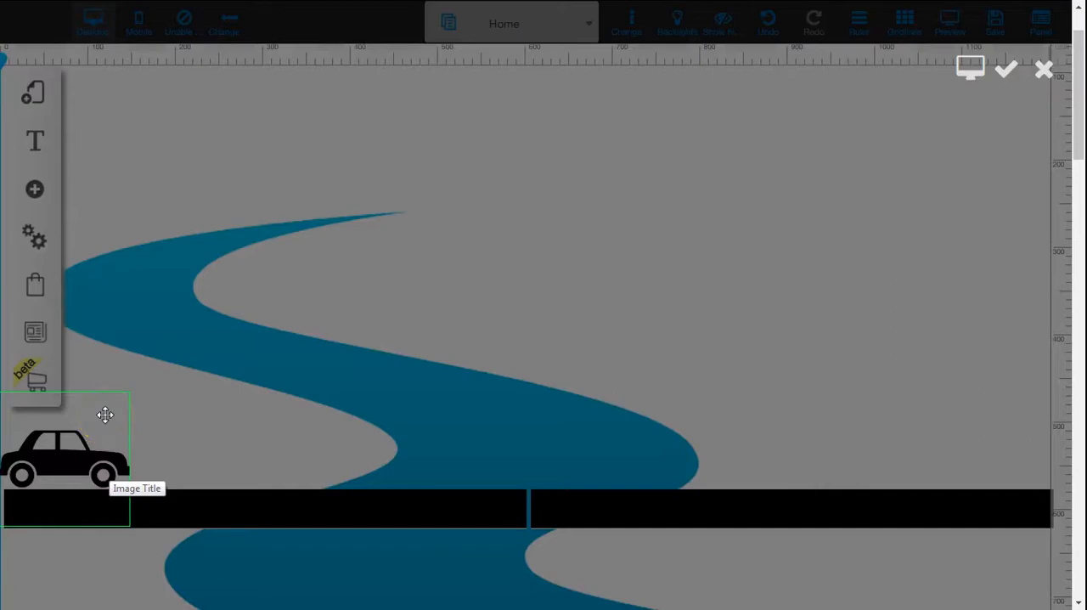
pyautogui.click(1046, 73)
pyautogui.click(632, 362)
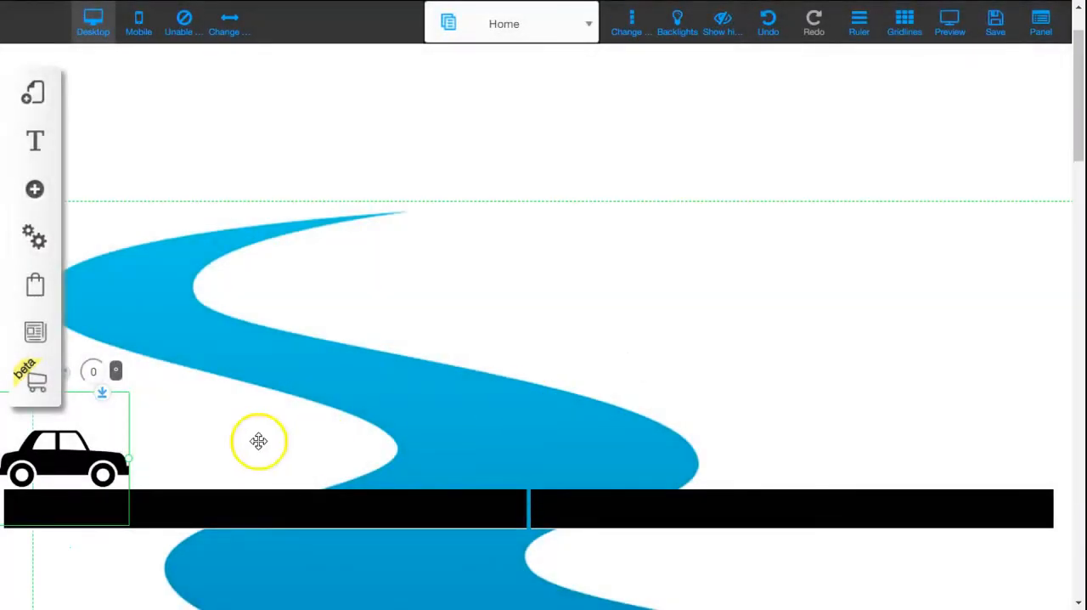
# Step: Open the Scroll Animation editor for the car image and add an animation to it
pyautogui.rightClick(104, 429)
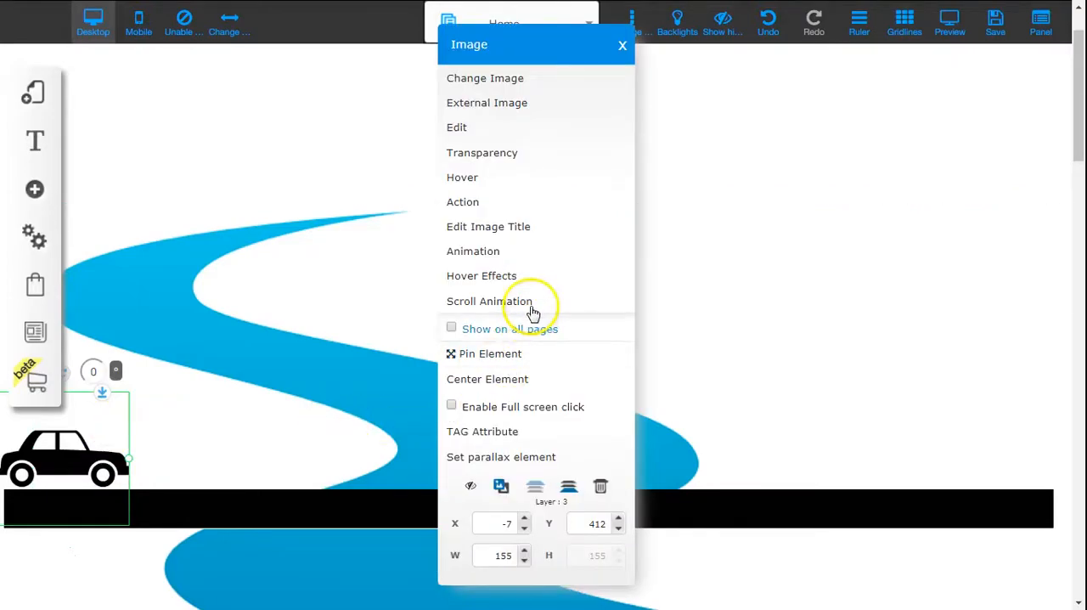
pyautogui.click(533, 302)
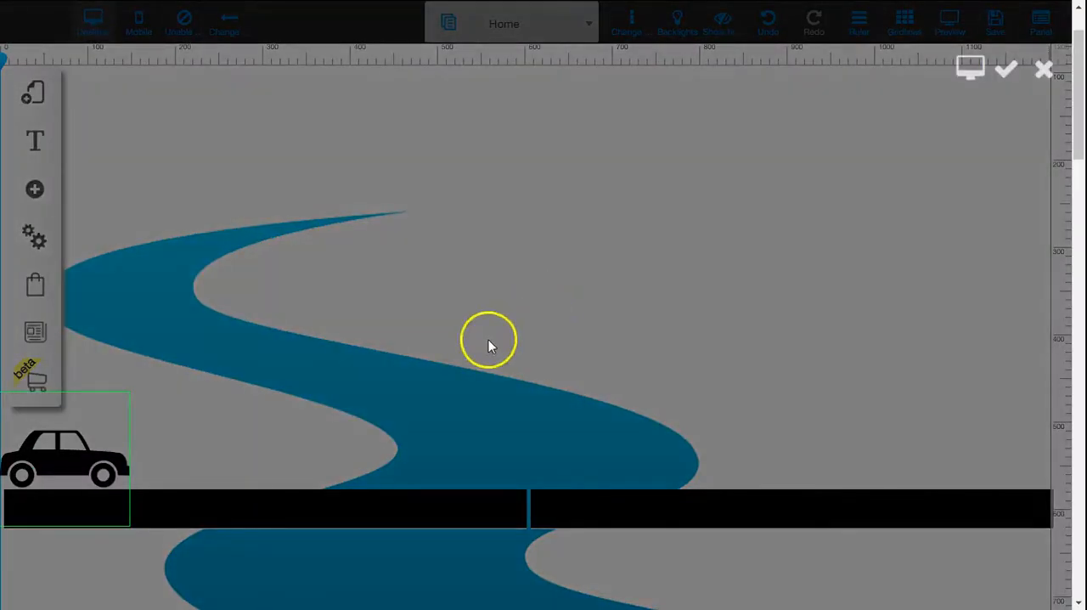
pyautogui.click(98, 425)
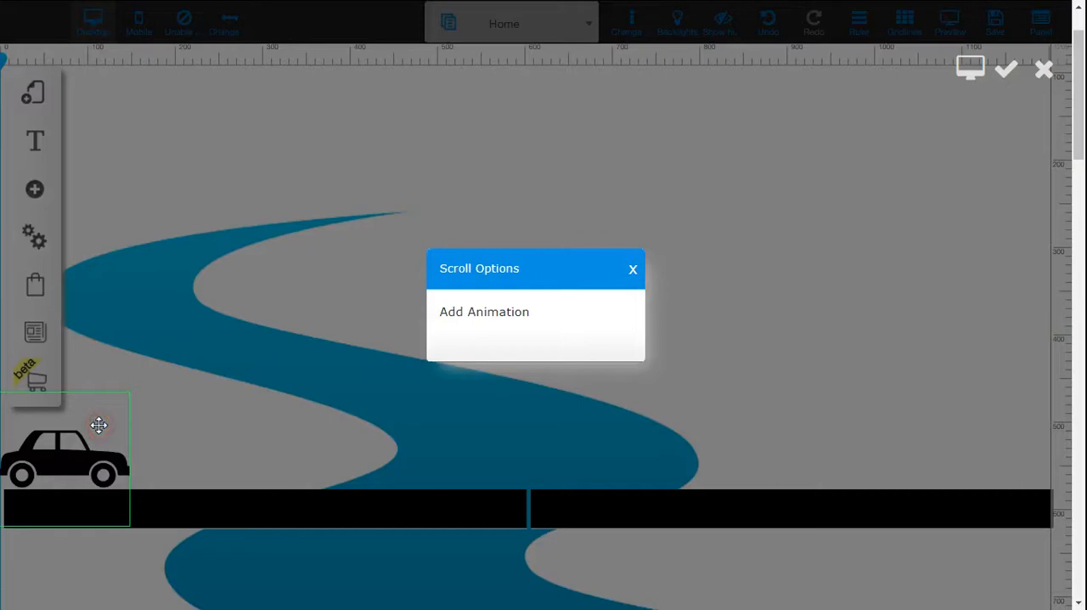
pyautogui.click(509, 313)
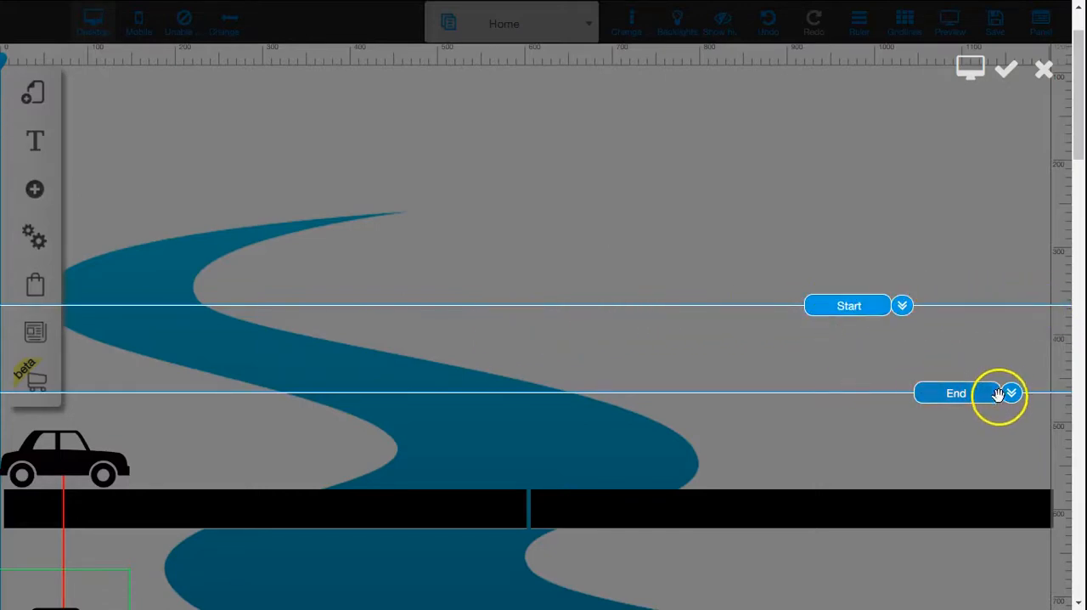
# Step: Set the animation's Start line at the very top of the page and its End line at about 140 px
pyautogui.scroll(1, 1070, 303)
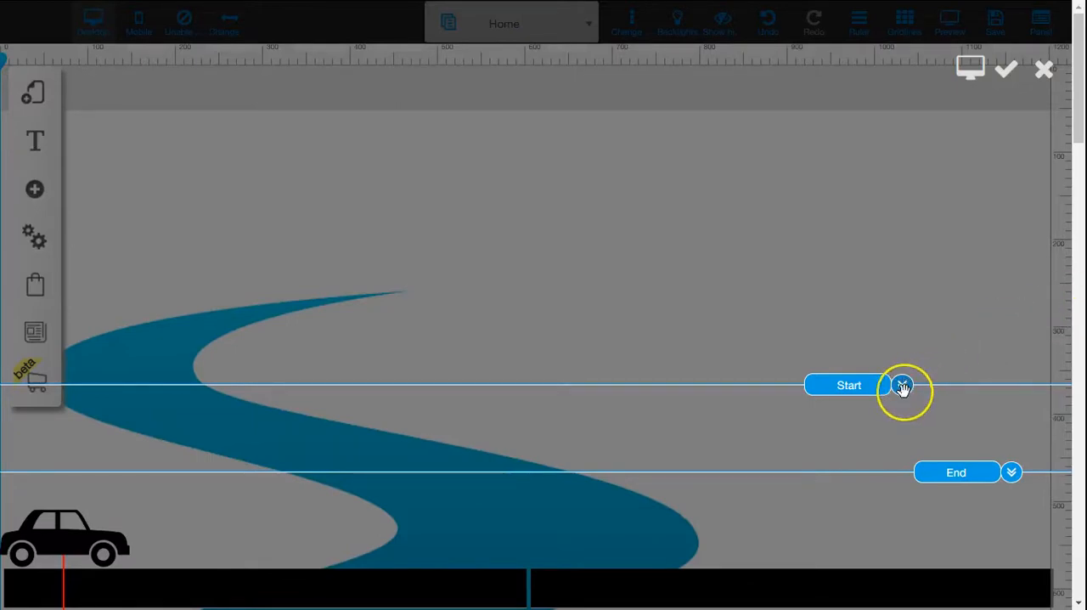
pyautogui.moveTo(902, 387); pyautogui.dragTo(916, 254)
pyautogui.moveTo(884, 188); pyautogui.dragTo(880, 66)
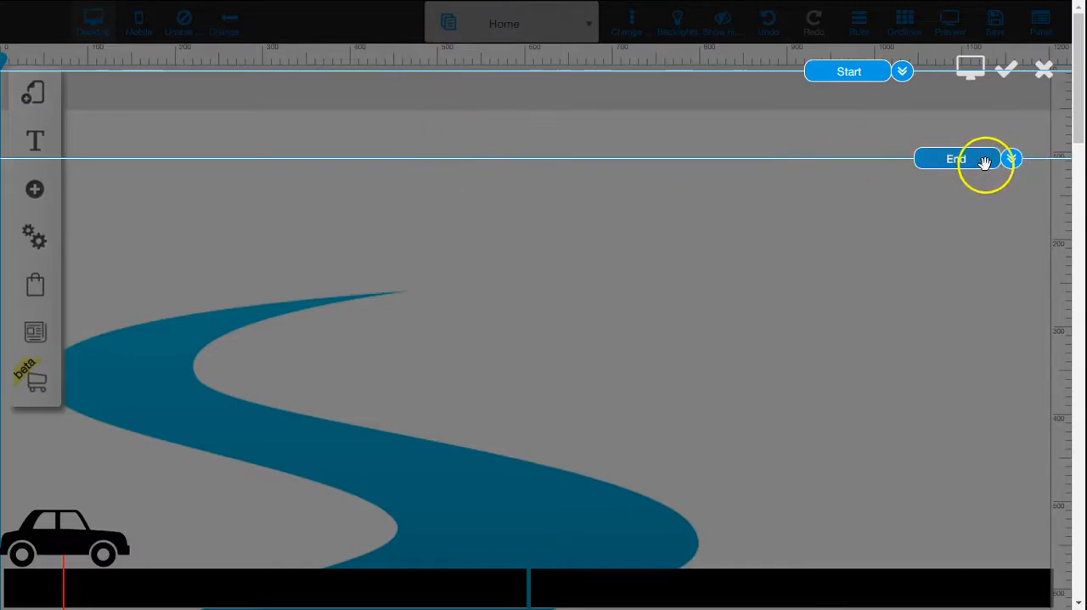
pyautogui.moveTo(1011, 166); pyautogui.dragTo(1010, 198)
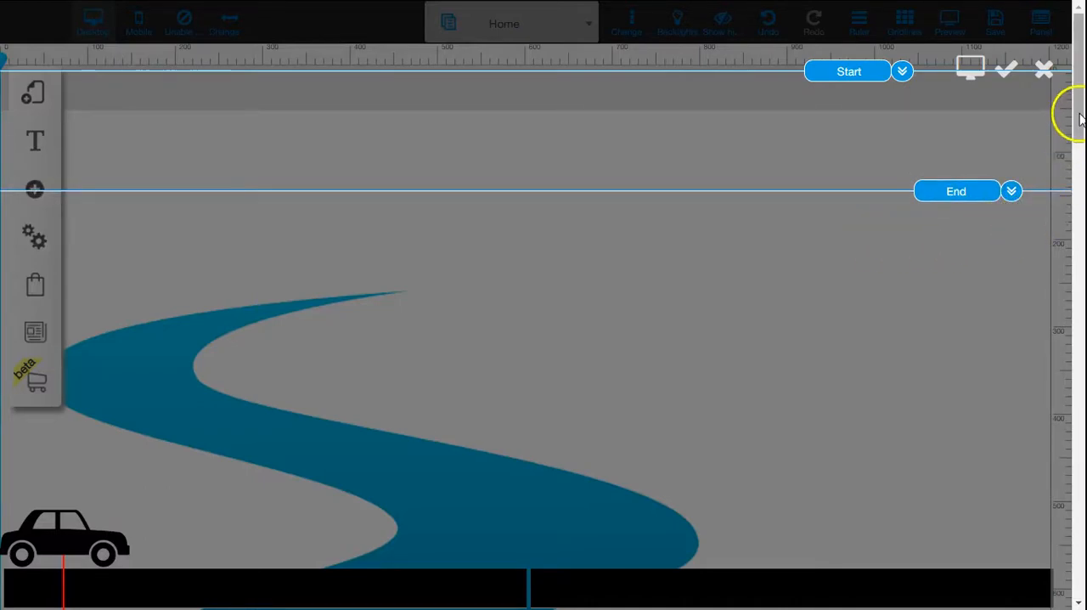
# Step: Place the car's animation end position on the right end of the road, level with its starting position
pyautogui.moveTo(1080, 113); pyautogui.dragTo(1080, 159)
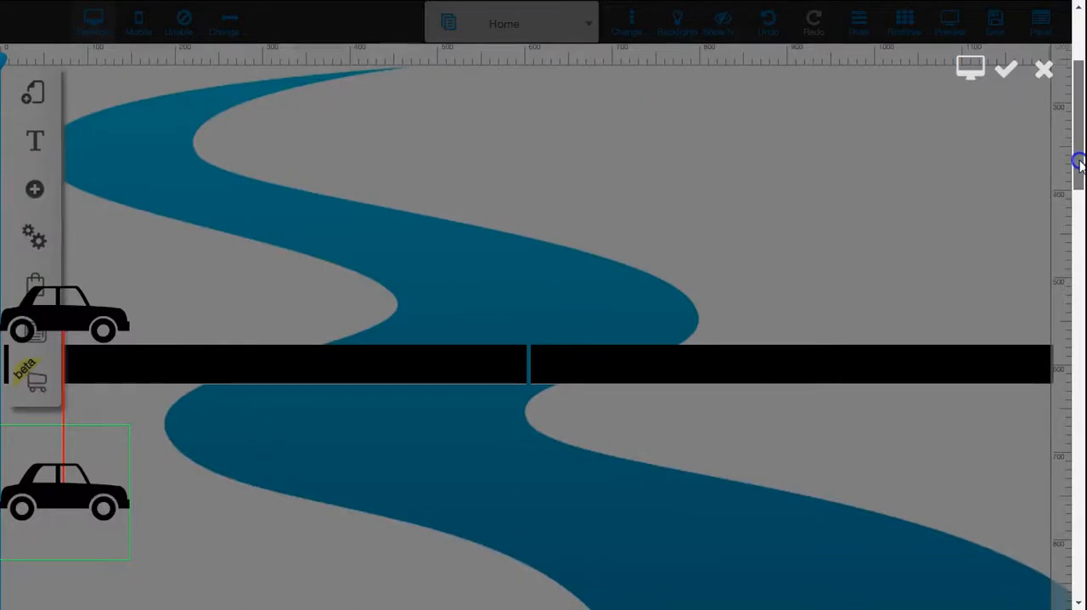
pyautogui.moveTo(87, 485)
pyautogui.mouseDown()
pyautogui.moveTo(330, 383)
pyautogui.moveTo(413, 331)
pyautogui.moveTo(529, 291)
pyautogui.moveTo(1030, 307)
pyautogui.mouseUp()
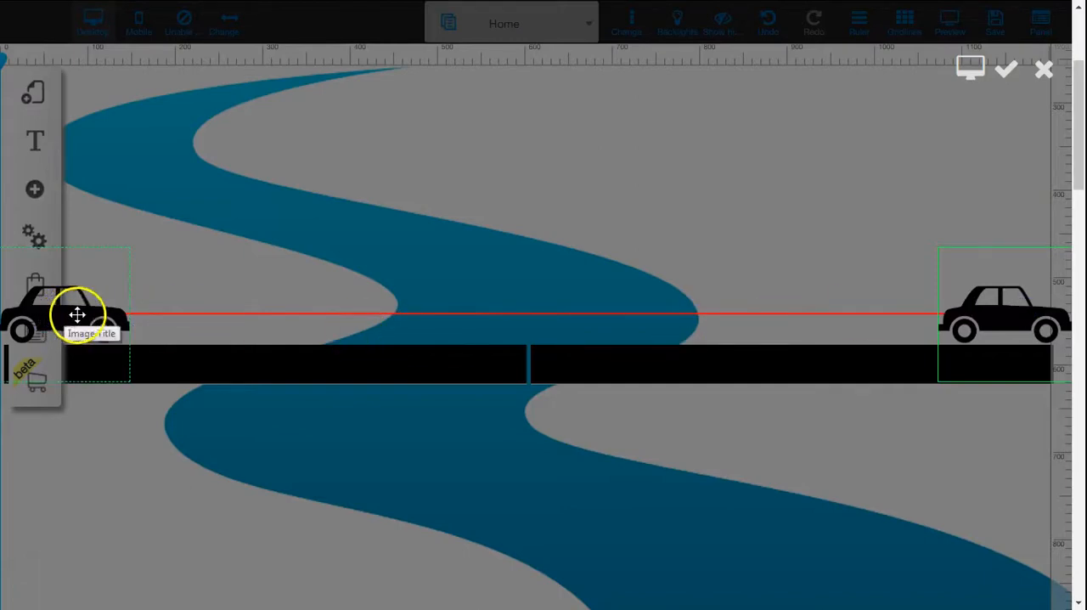
# Step: Check the car's motion path against its Start and End lines, and save the scroll animation
pyautogui.moveTo(1080, 175); pyautogui.dragTo(1076, 134)
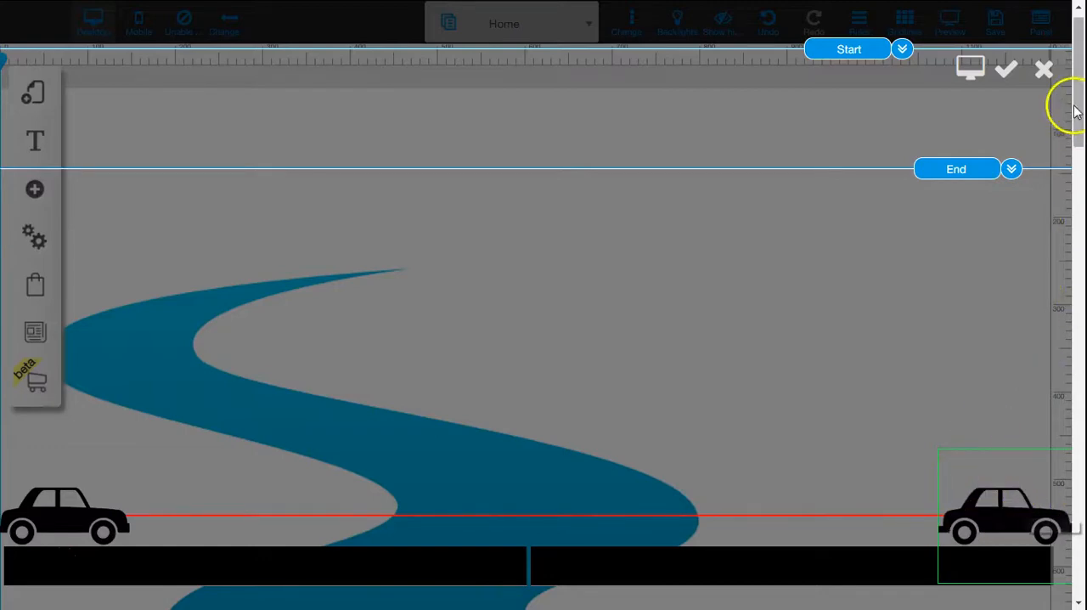
pyautogui.moveTo(1074, 95); pyautogui.dragTo(1073, 123)
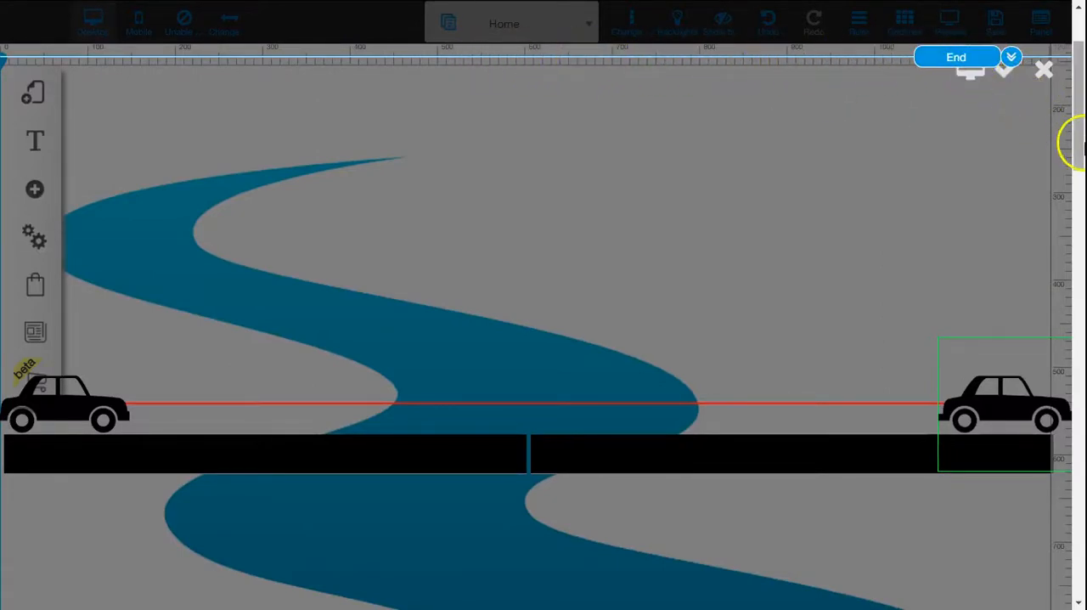
pyautogui.moveTo(1080, 126); pyautogui.dragTo(1079, 85)
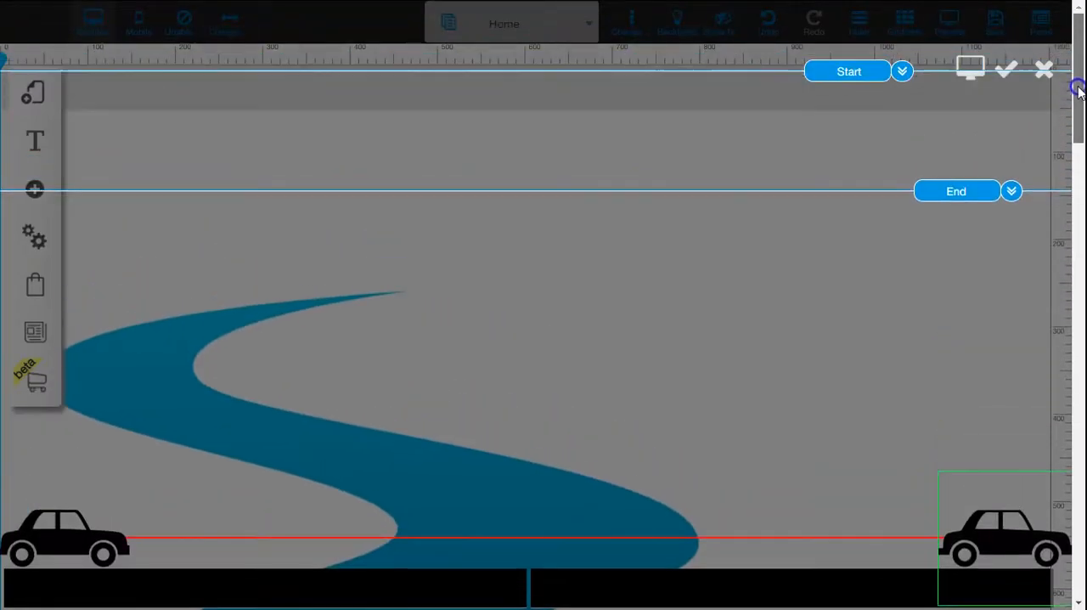
pyautogui.click(1008, 77)
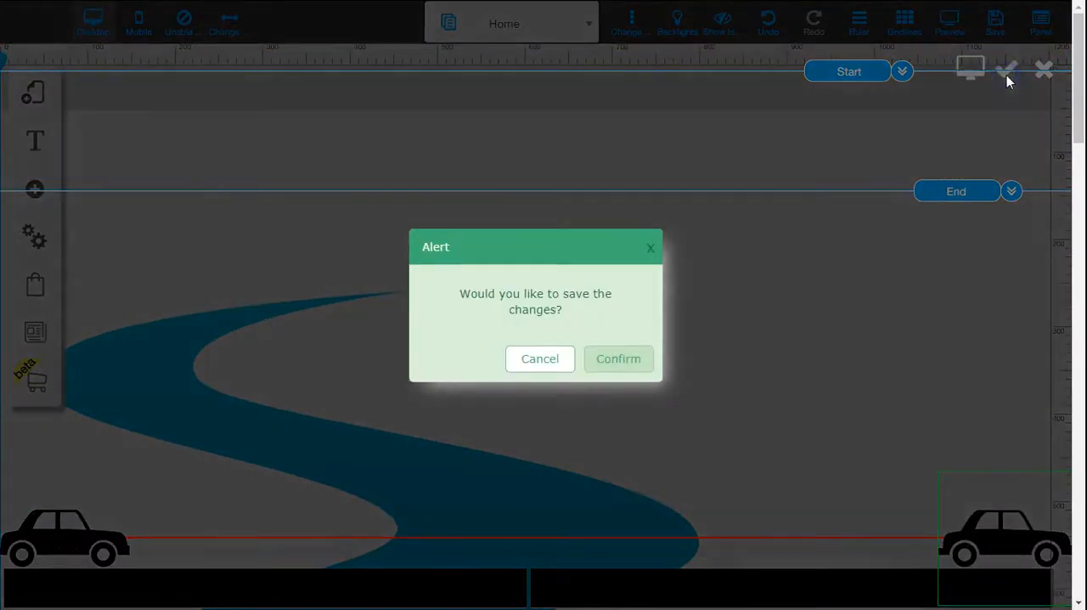
pyautogui.click(613, 361)
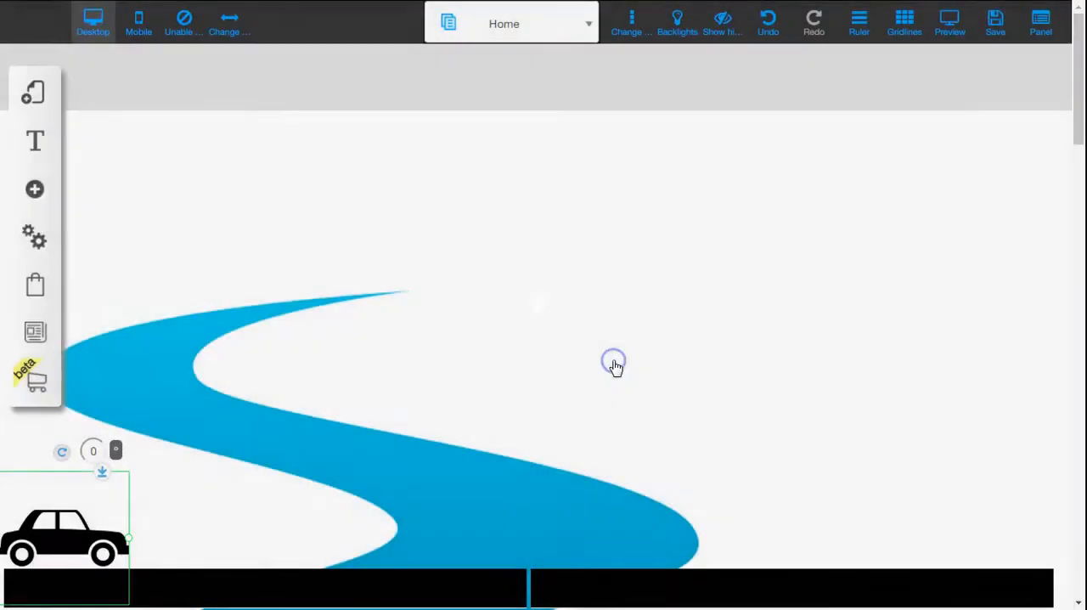
# Step: Preview the page, scroll through it to test the car's drive across the flat road, and return to editing
pyautogui.click(949, 32)
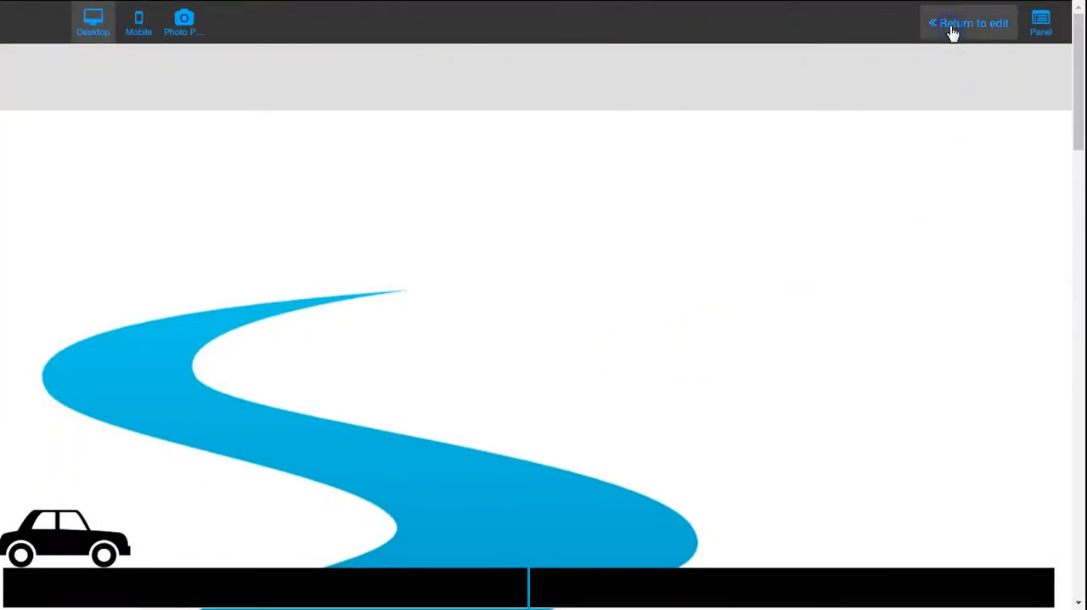
pyautogui.click(1079, 28)
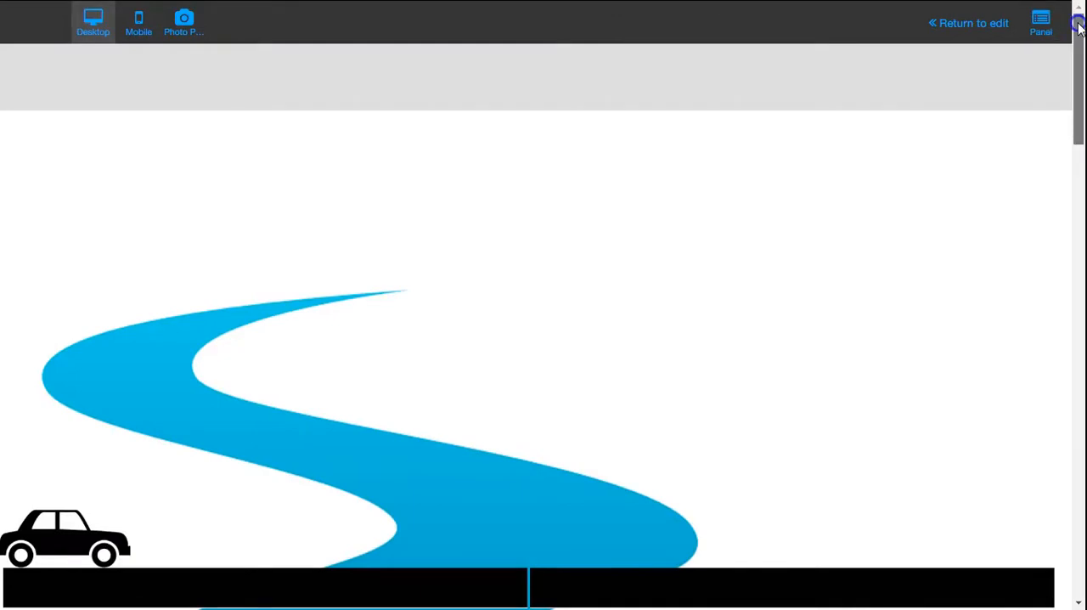
pyautogui.moveTo(1078, 24)
pyautogui.mouseDown()
pyautogui.moveTo(1077, 129)
pyautogui.moveTo(1079, 21)
pyautogui.mouseUp()
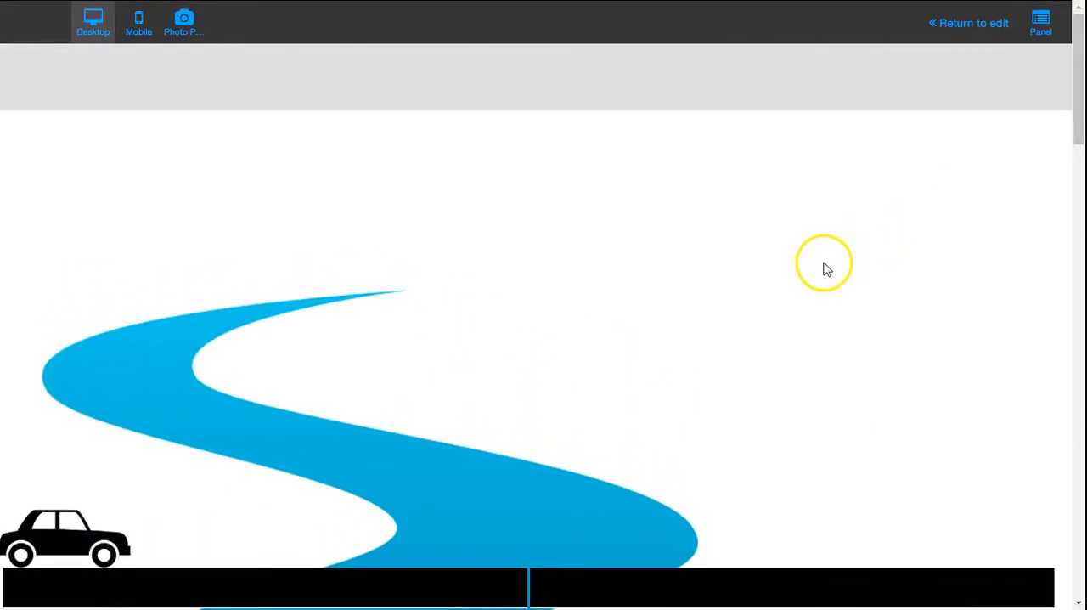
pyautogui.click(965, 25)
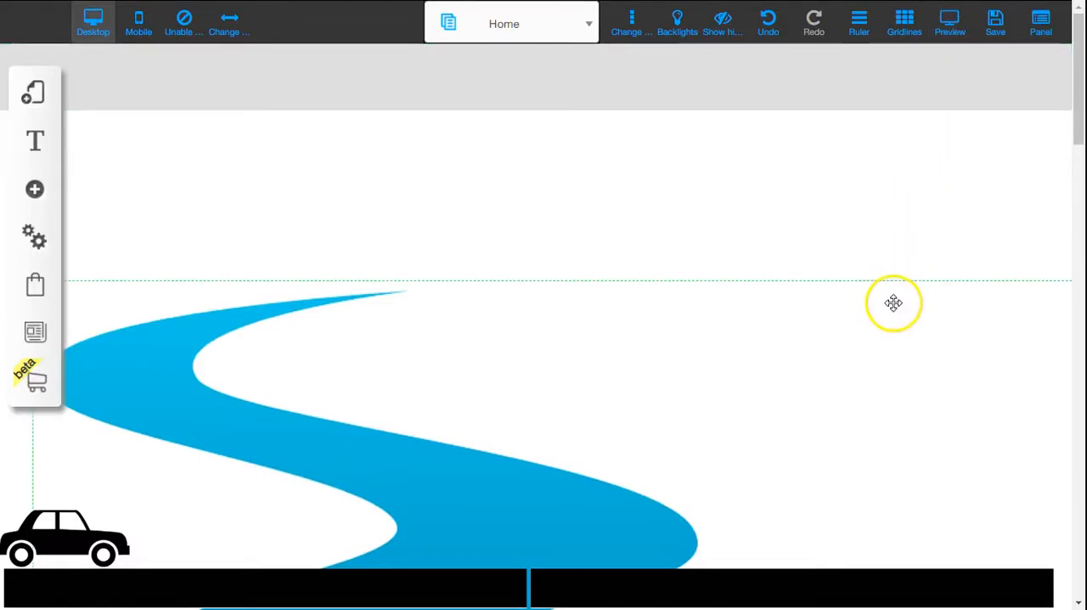
# Step: Move the car image straight up so that it stands clear of the road
pyautogui.moveTo(1077, 83)
pyautogui.mouseDown()
pyautogui.moveTo(1075, 117)
pyautogui.moveTo(1070, 96)
pyautogui.mouseUp()
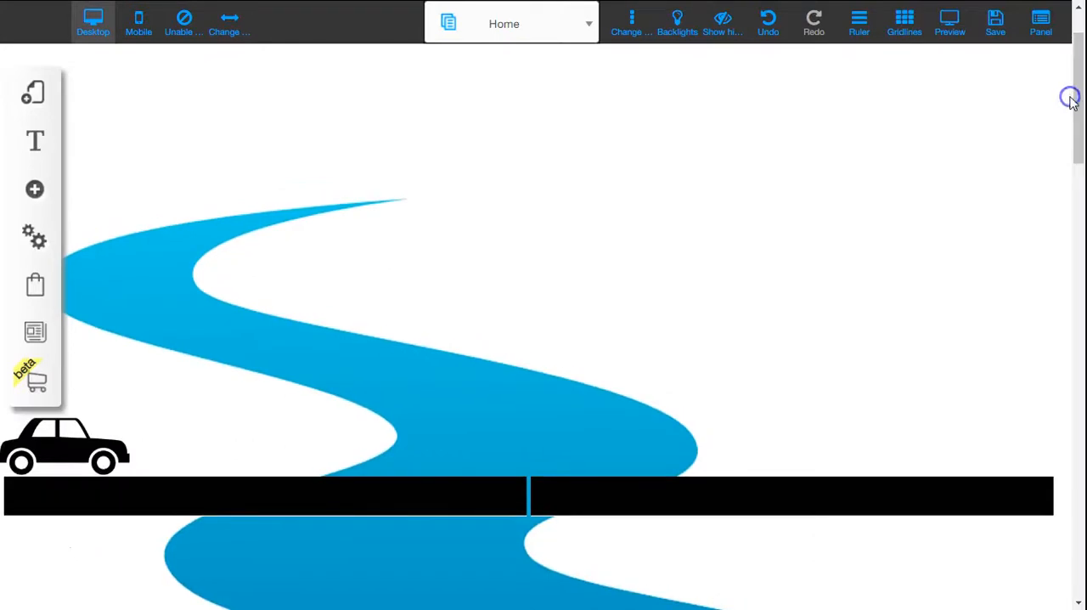
pyautogui.click(97, 455)
pyautogui.moveTo(97, 457); pyautogui.dragTo(96, 422)
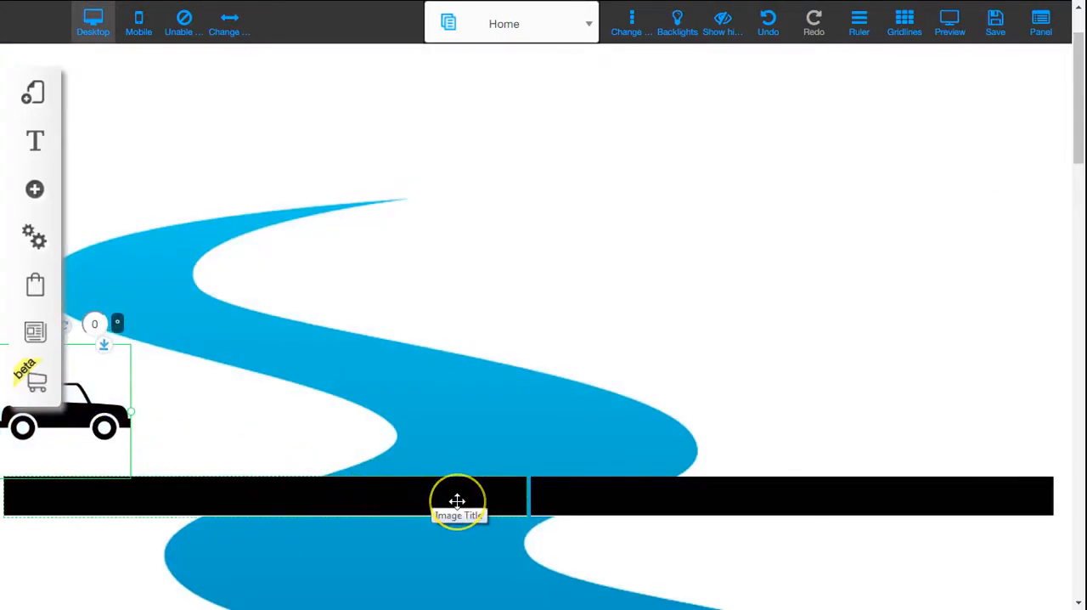
# Step: Rotate the left road half to 351° and tilt the right half the opposite way, forming a peak over the river
pyautogui.click(484, 504)
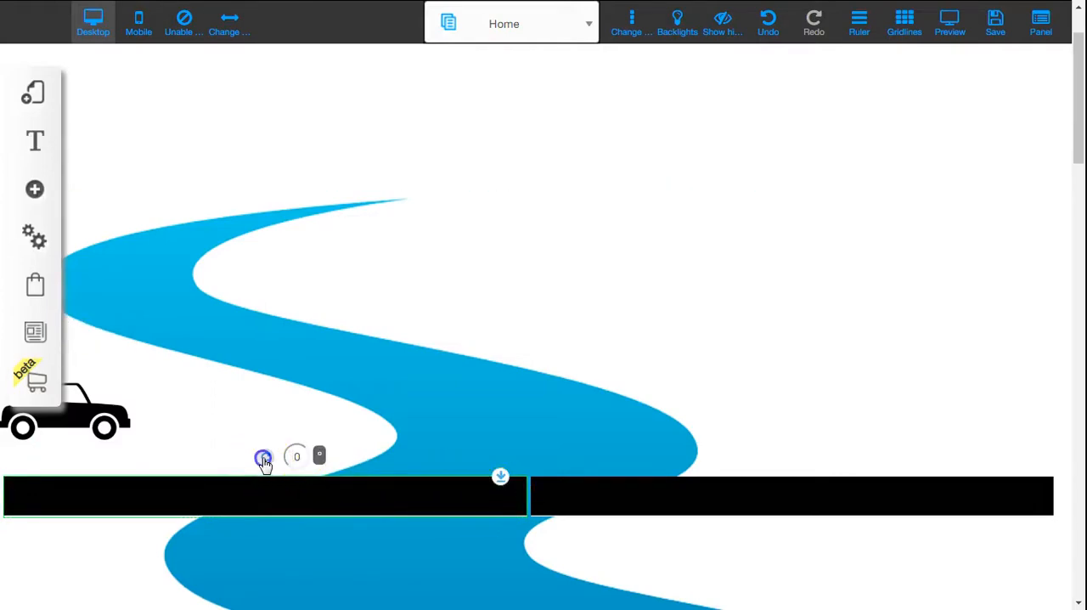
pyautogui.moveTo(264, 462); pyautogui.dragTo(262, 462)
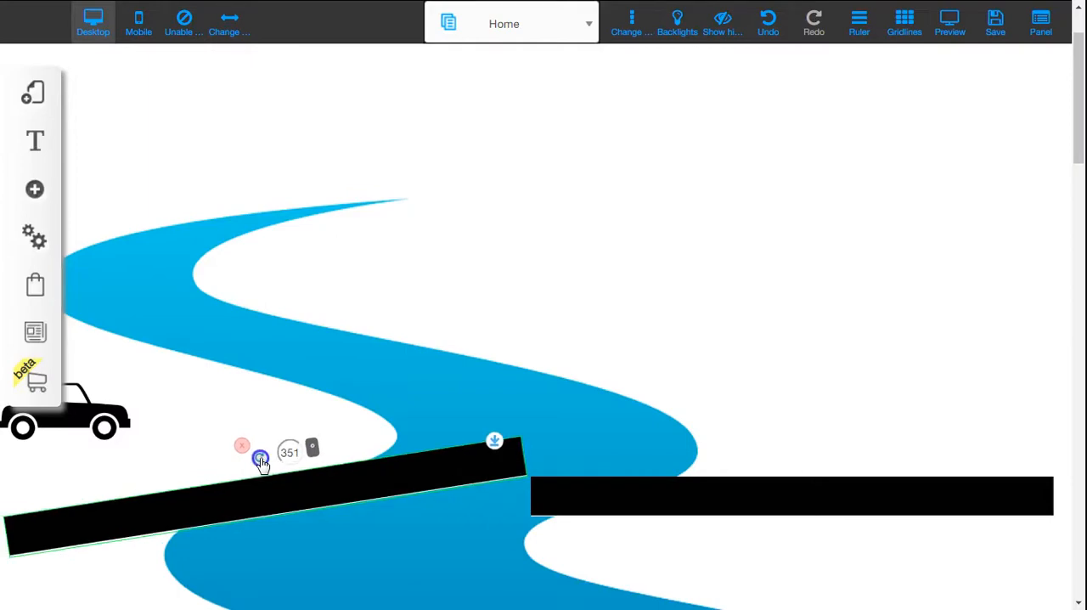
pyautogui.click(767, 498)
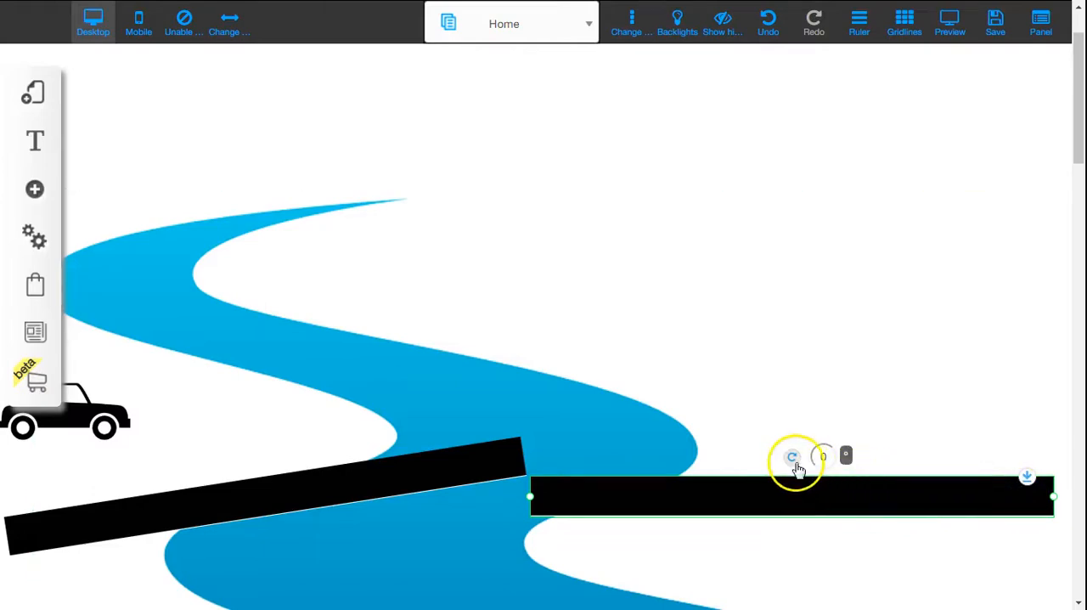
pyautogui.moveTo(791, 459); pyautogui.dragTo(800, 455)
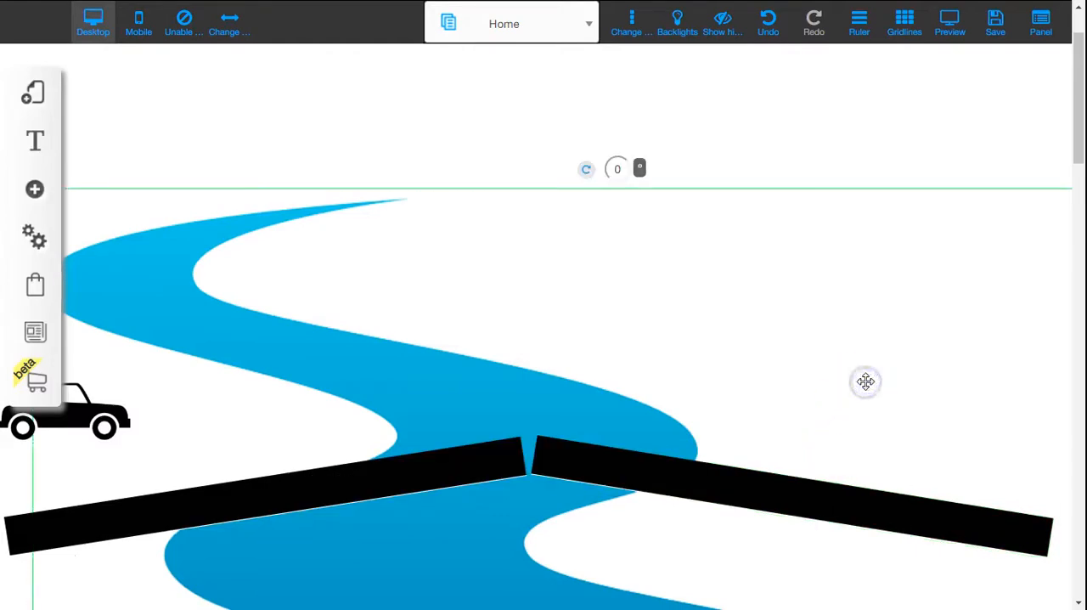
# Step: Rotate the car to 350° and place it on the lower left end of the sloping road
pyautogui.click(102, 424)
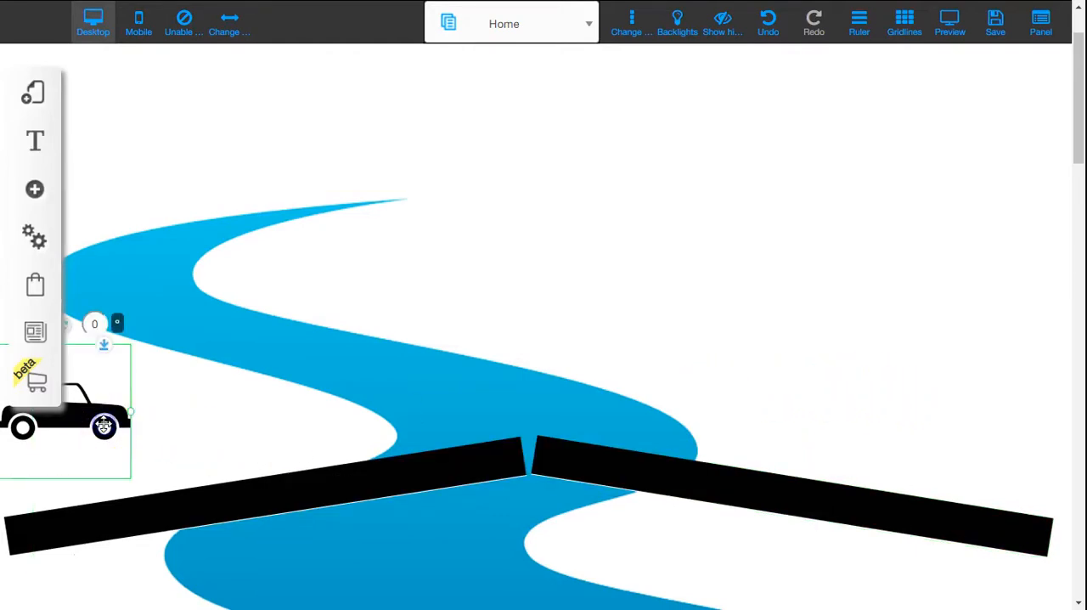
pyautogui.moveTo(99, 436); pyautogui.dragTo(193, 436)
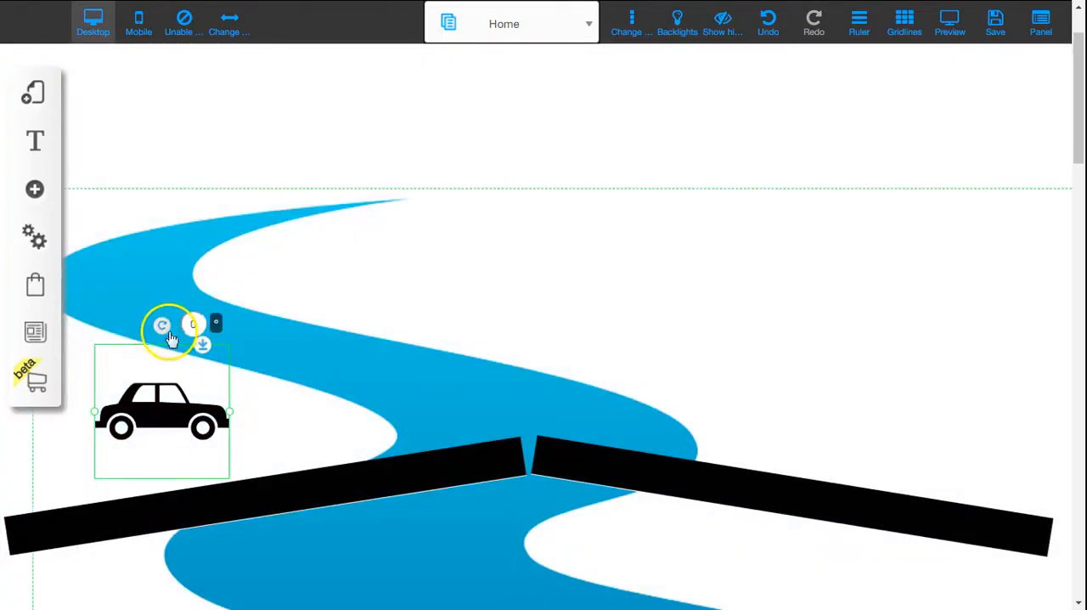
pyautogui.moveTo(163, 332); pyautogui.dragTo(149, 332)
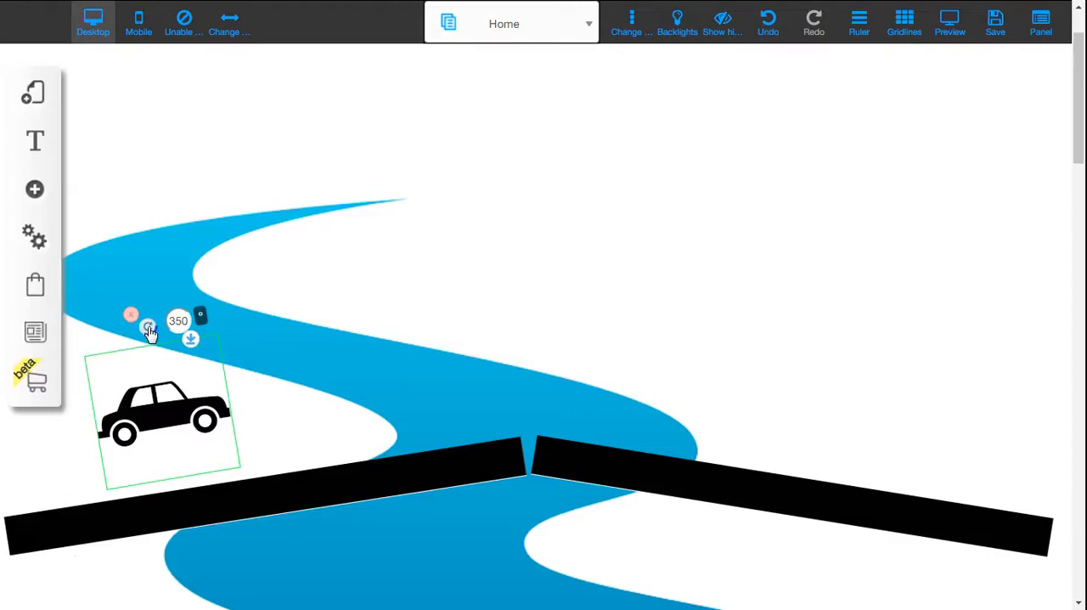
pyautogui.moveTo(178, 395); pyautogui.dragTo(74, 466)
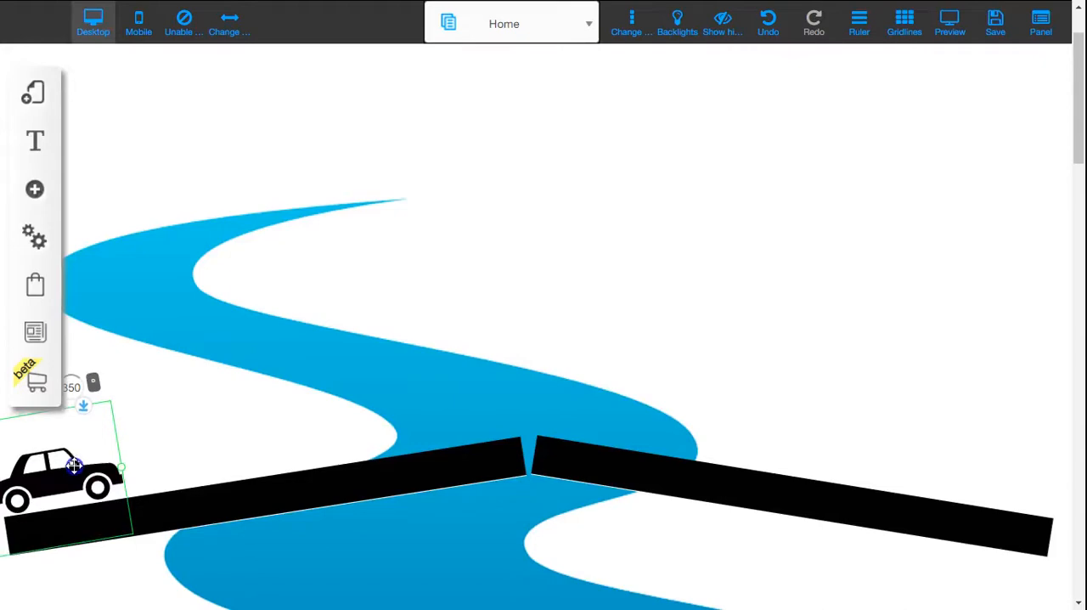
pyautogui.click(801, 315)
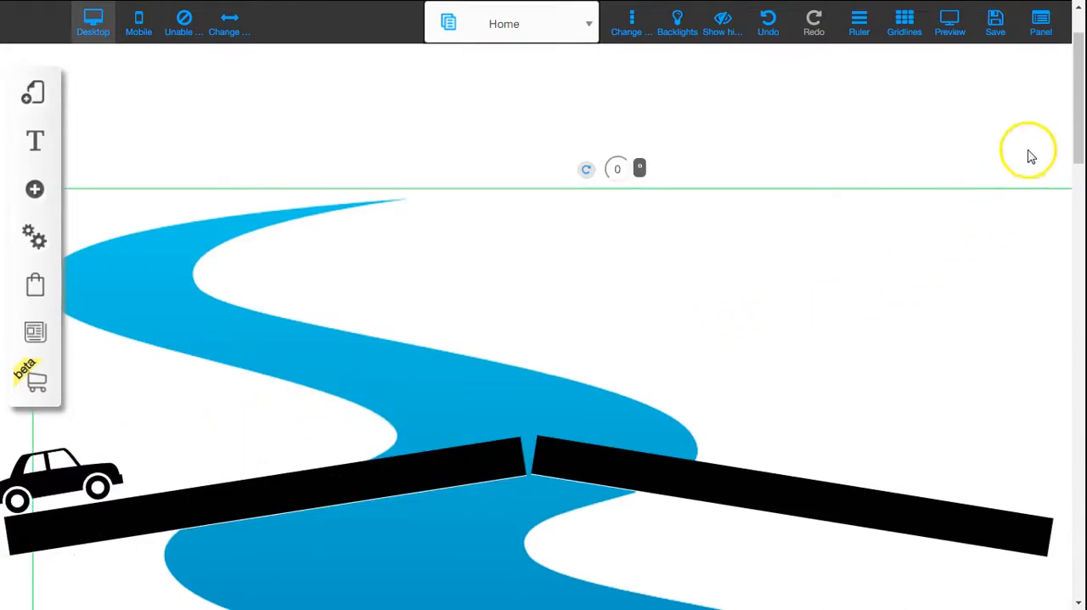
# Step: Preview the page, scroll to test the car's existing animation on the sloped road, and return to editing
pyautogui.click(951, 33)
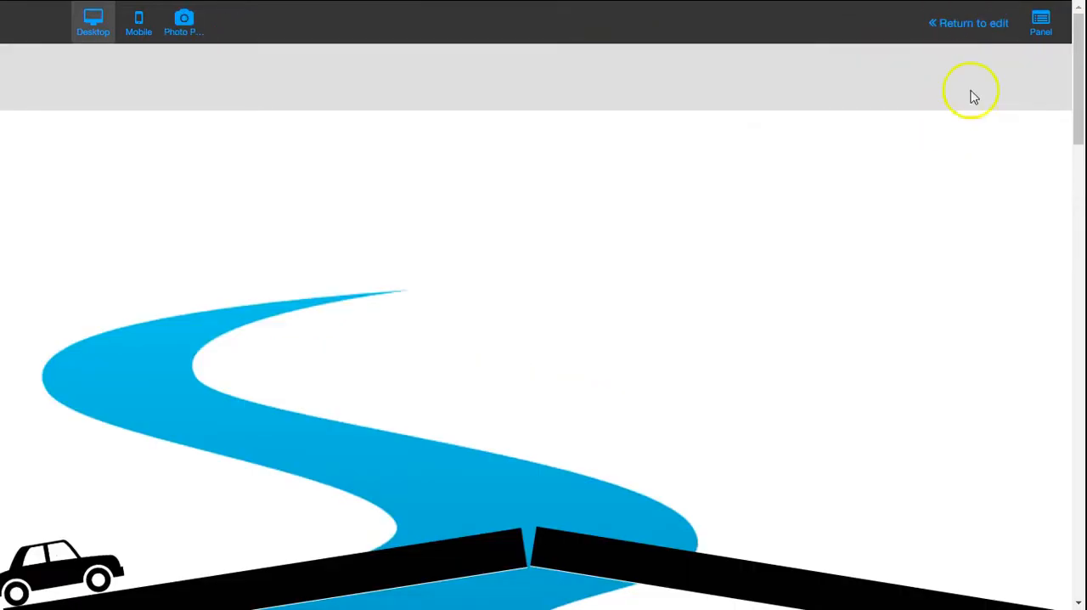
pyautogui.moveTo(1077, 74)
pyautogui.mouseDown()
pyautogui.moveTo(1081, 105)
pyautogui.moveTo(1075, 73)
pyautogui.mouseUp()
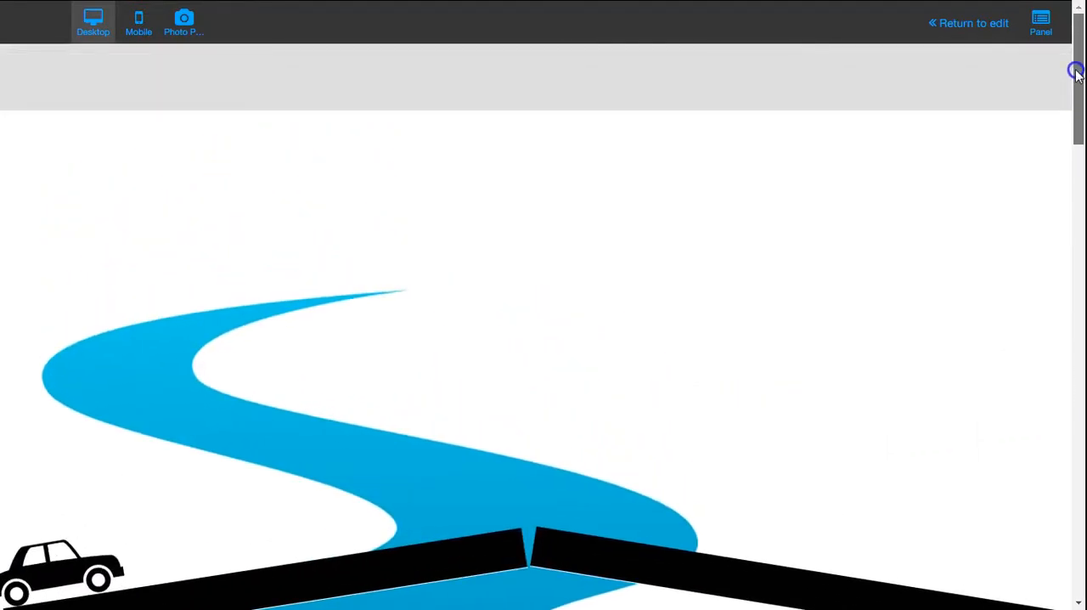
pyautogui.click(990, 32)
# Step: Open the Scroll Animation editor for the car and move the animation's end position to the road's peak
pyautogui.click(80, 543)
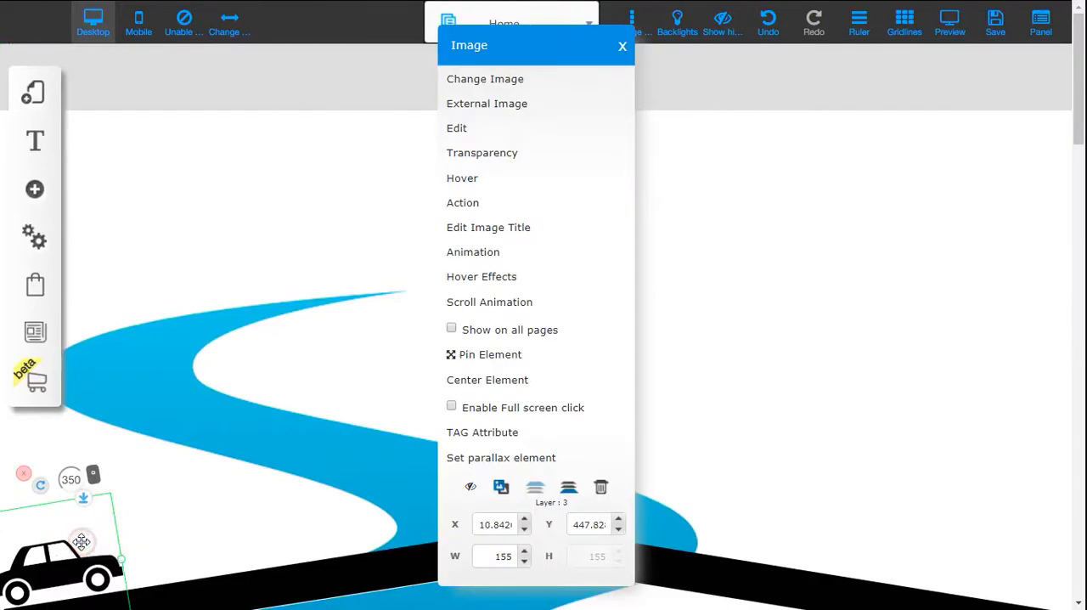
pyautogui.click(518, 302)
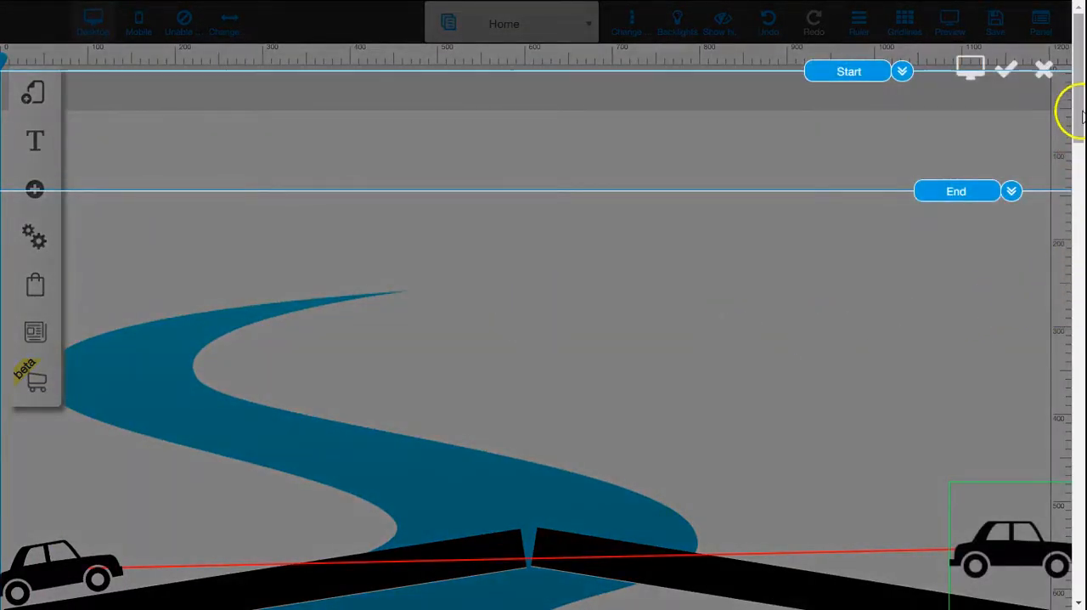
pyautogui.moveTo(1076, 113); pyautogui.dragTo(1080, 156)
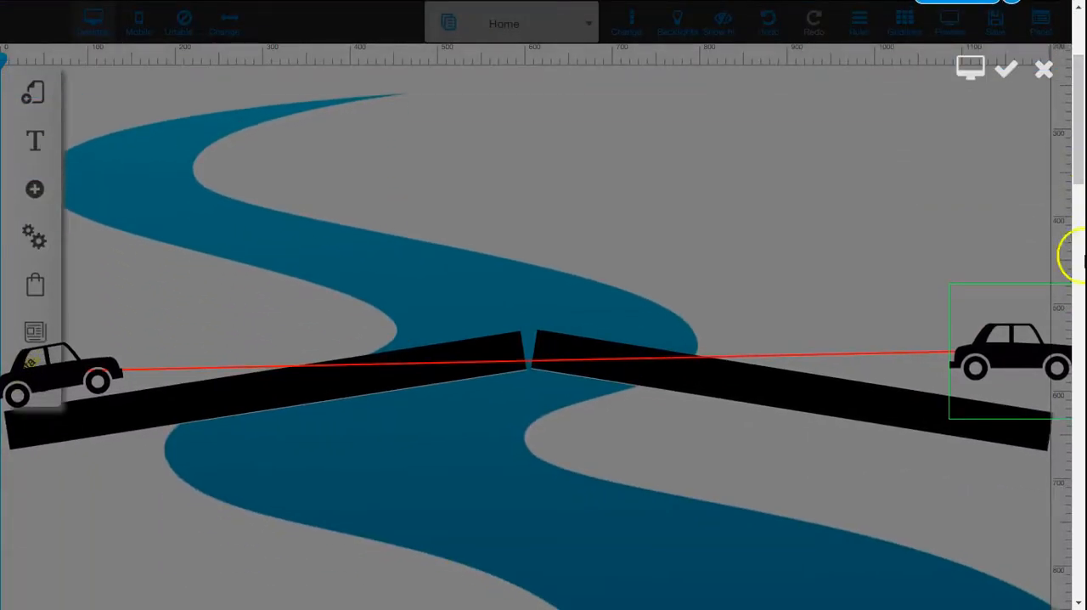
pyautogui.moveTo(1027, 353); pyautogui.dragTo(542, 297)
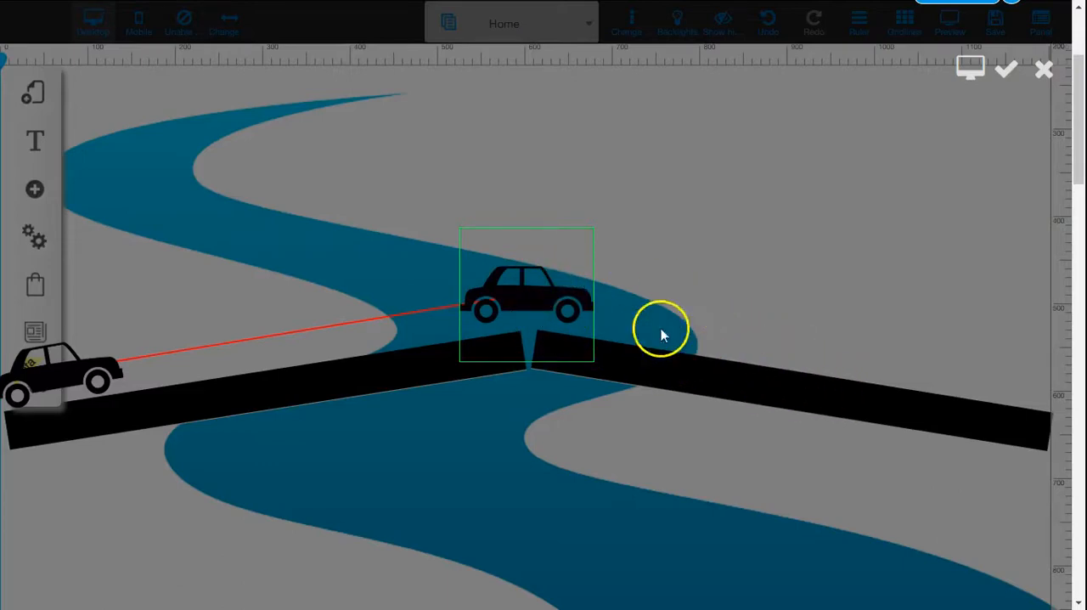
# Step: Add a second animation from the car's peak position and place its end position on the lower right end of the road
pyautogui.click(545, 279)
pyautogui.click(518, 252)
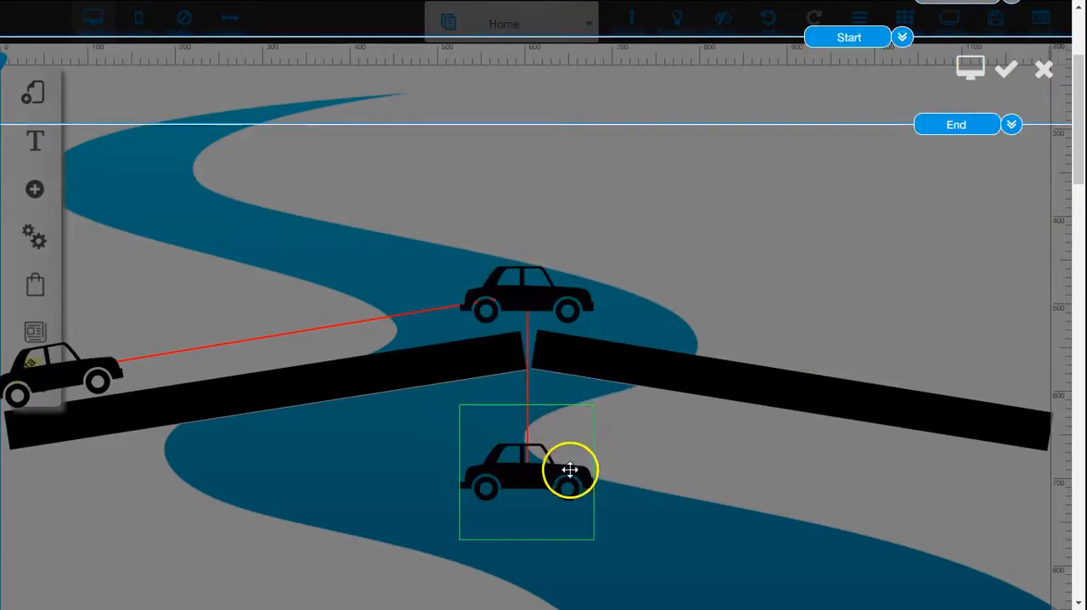
pyautogui.moveTo(564, 477); pyautogui.dragTo(1031, 376)
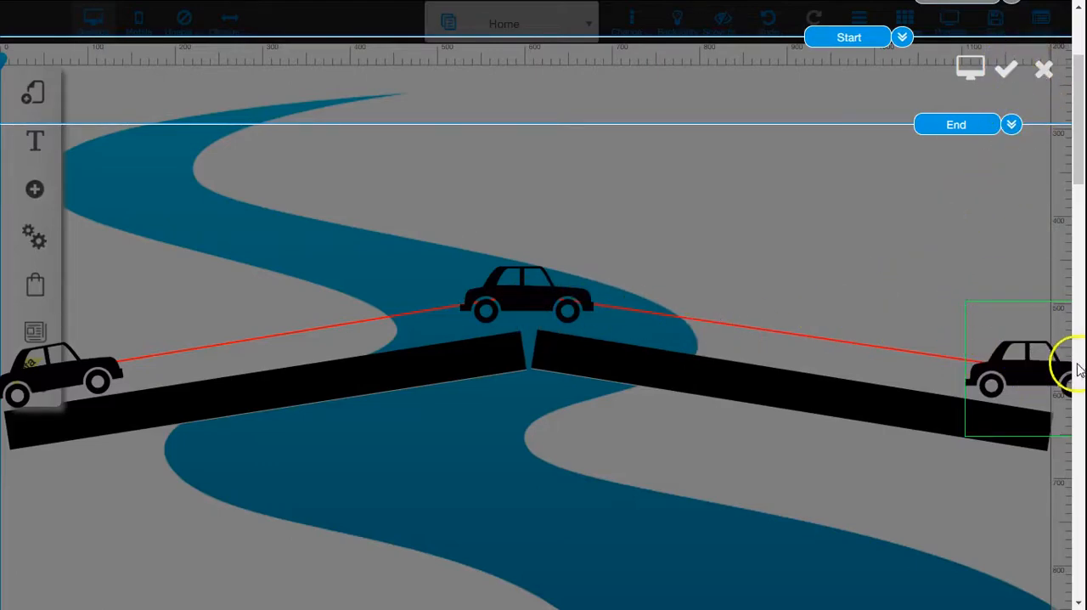
# Step: Review the Start and End lines of both car animations and save the changes
pyautogui.moveTo(1077, 159); pyautogui.dragTo(1077, 108)
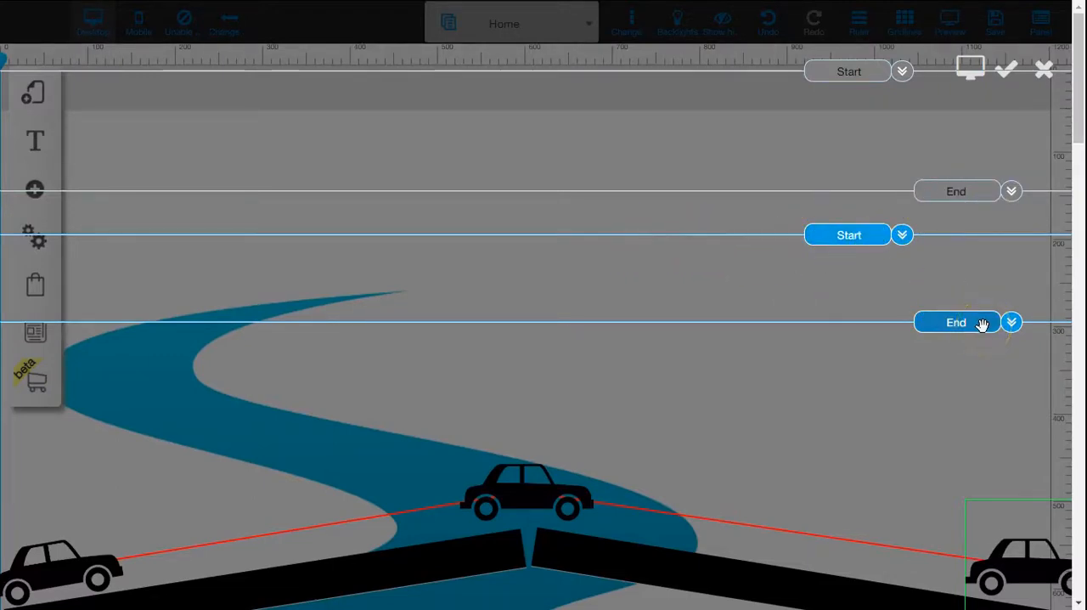
pyautogui.click(1077, 127)
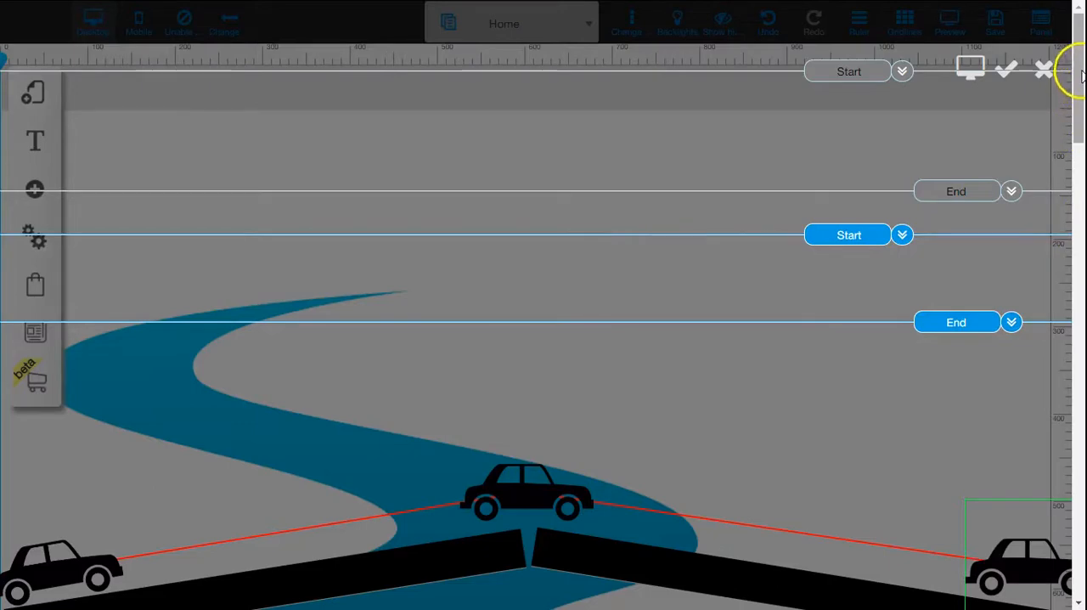
pyautogui.moveTo(1081, 67); pyautogui.dragTo(1080, 74)
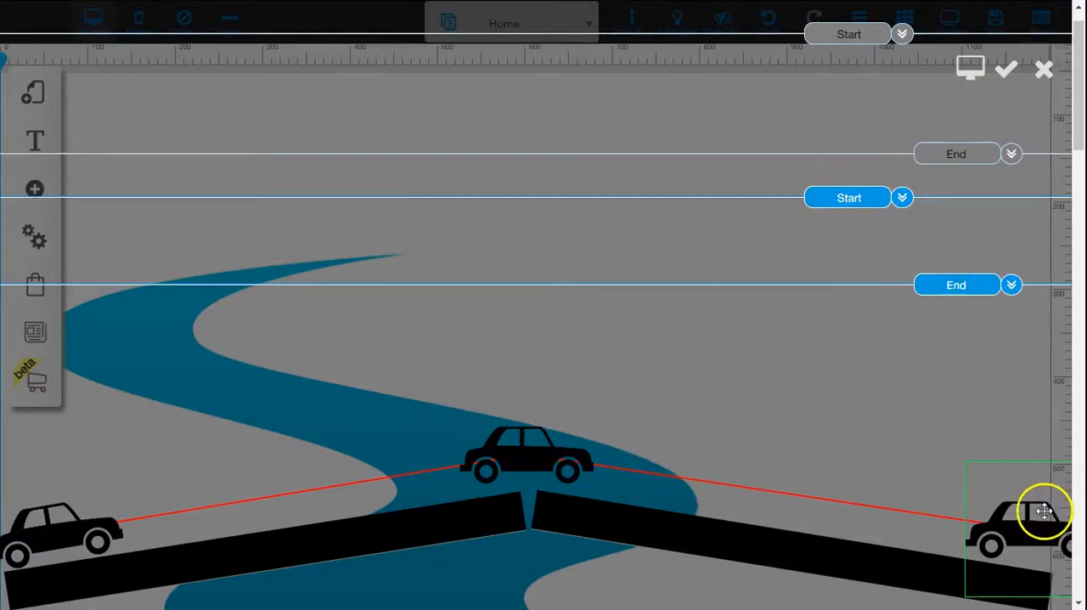
pyautogui.click(1008, 71)
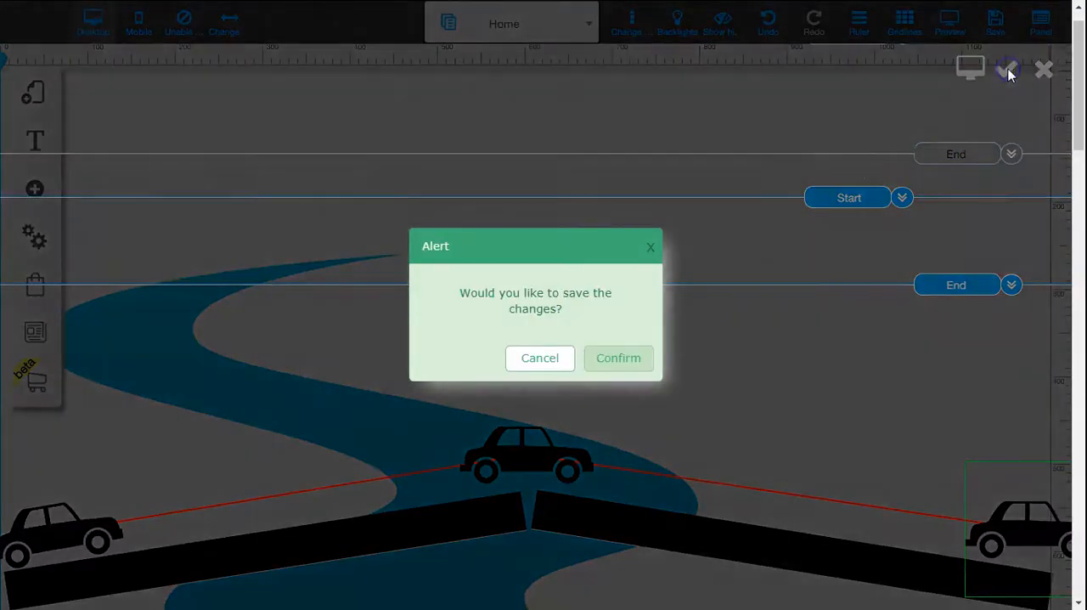
pyautogui.click(618, 358)
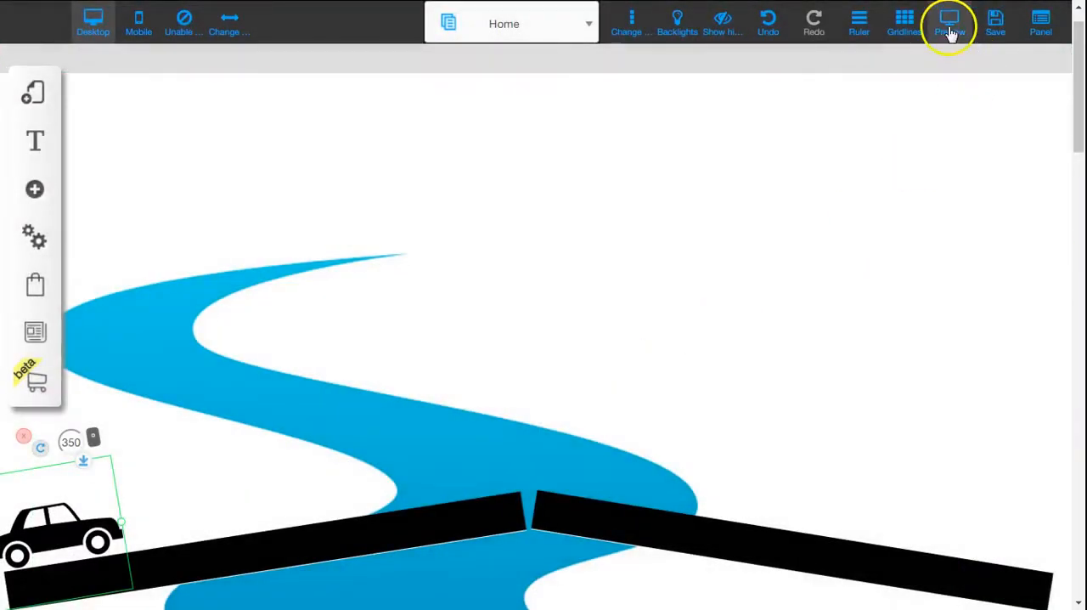
# Step: Preview the page and scroll it to test the car driving up and down the sloped road
pyautogui.click(950, 26)
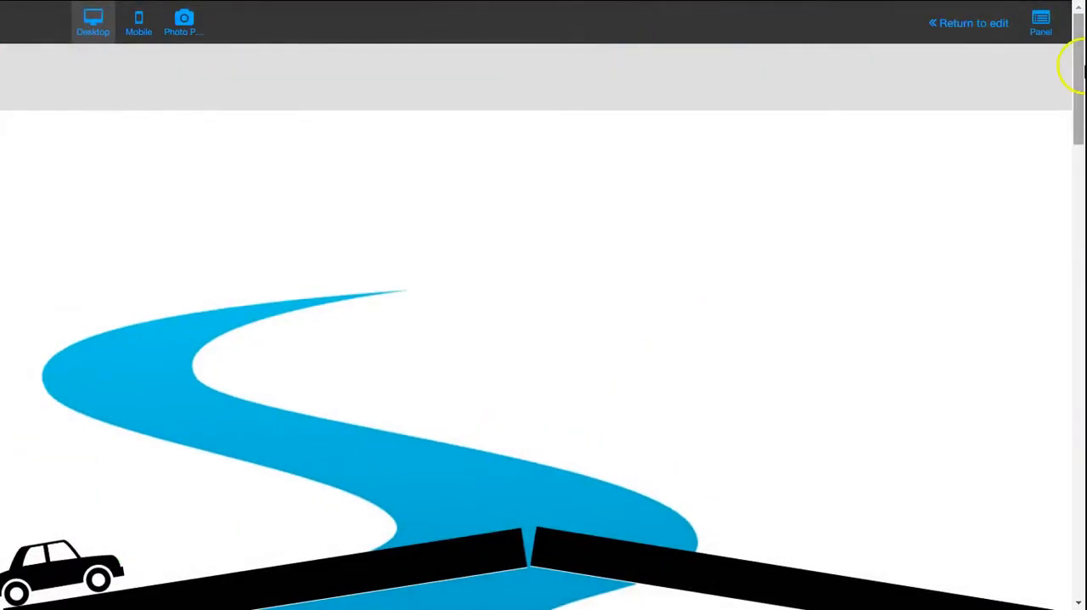
pyautogui.moveTo(1080, 40)
pyautogui.mouseDown()
pyautogui.moveTo(1080, 200)
pyautogui.moveTo(1077, 42)
pyautogui.mouseUp()
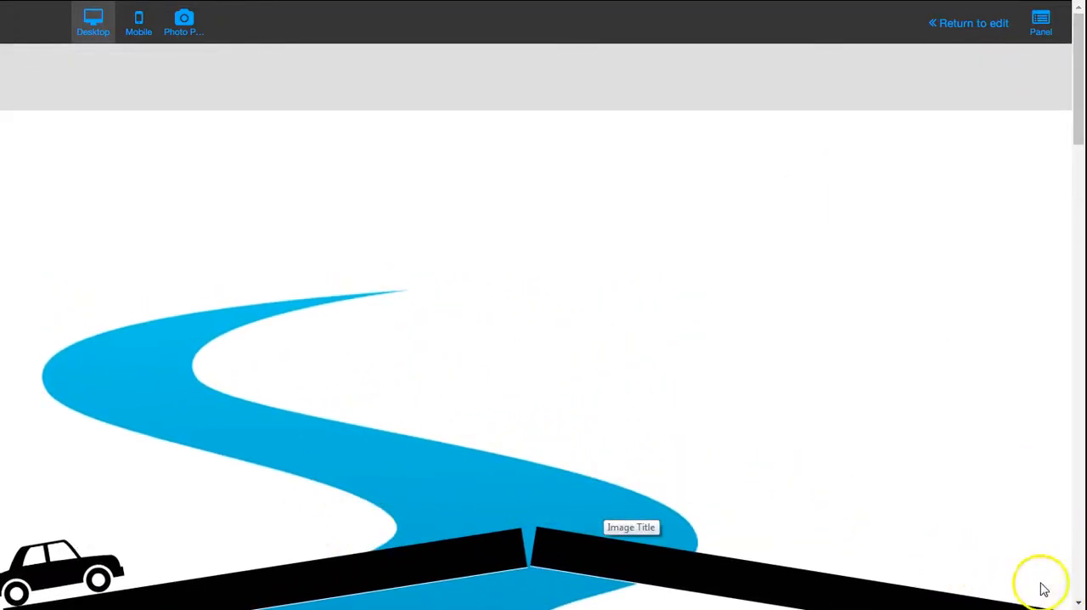
# Step: Enable rotation of 25 on the final position of the car's second scroll animation and save the changes
pyautogui.click(971, 26)
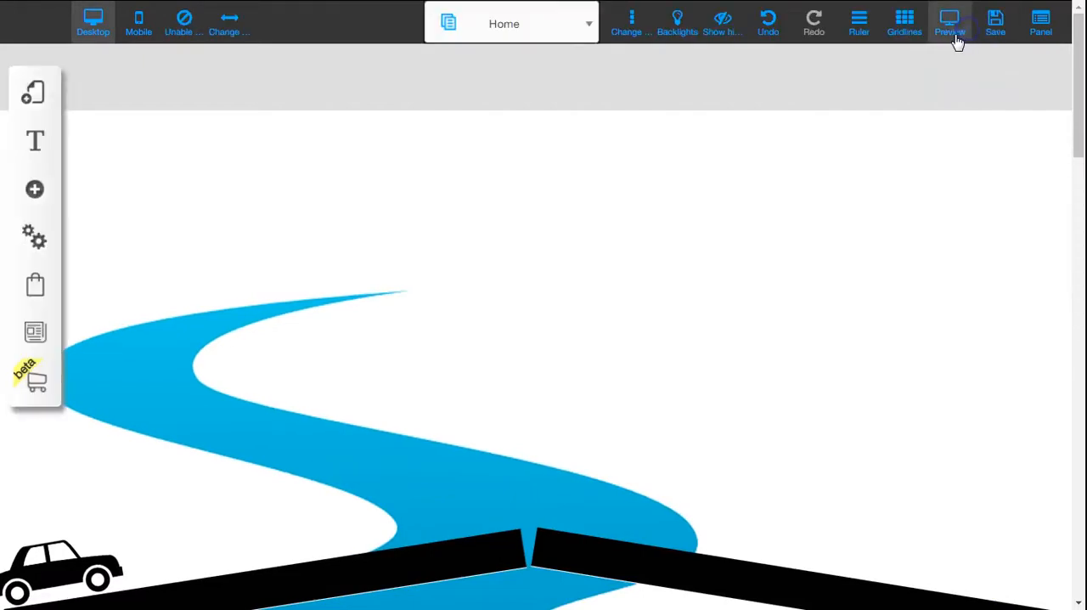
pyautogui.click(74, 545)
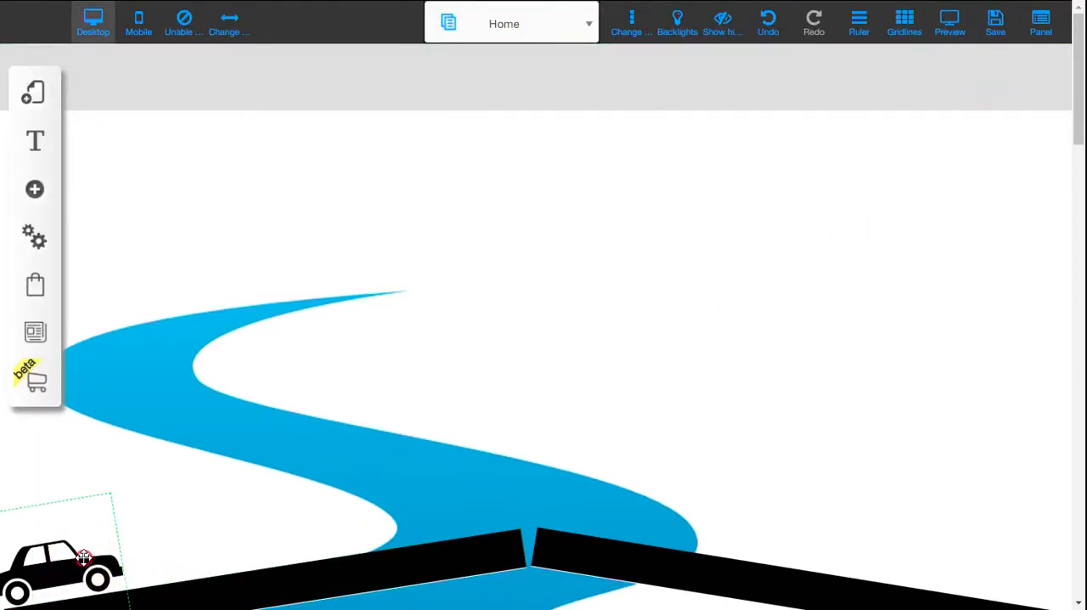
pyautogui.click(83, 557)
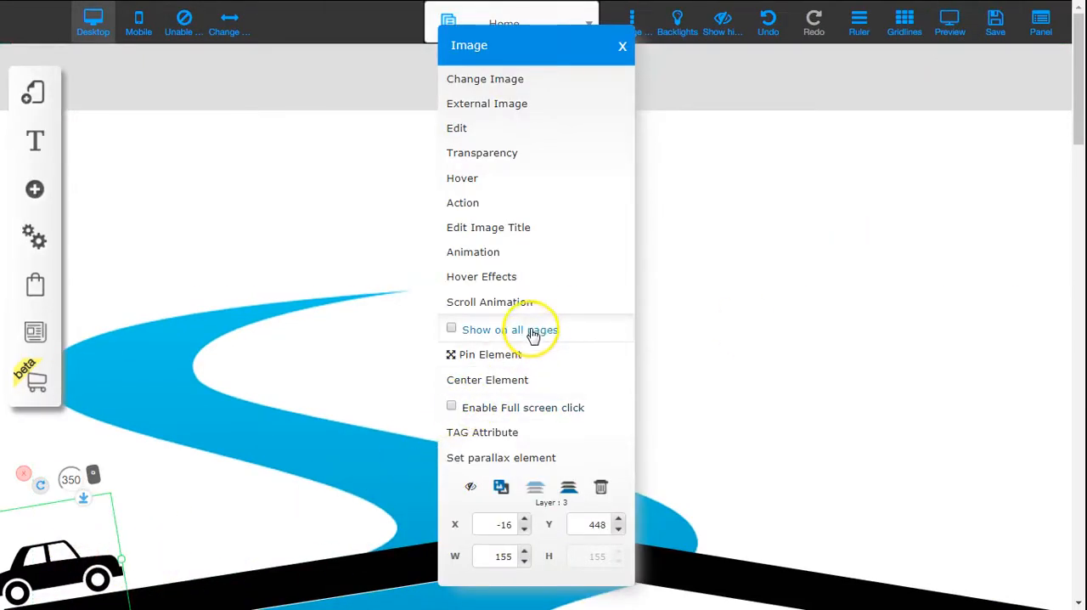
pyautogui.click(526, 303)
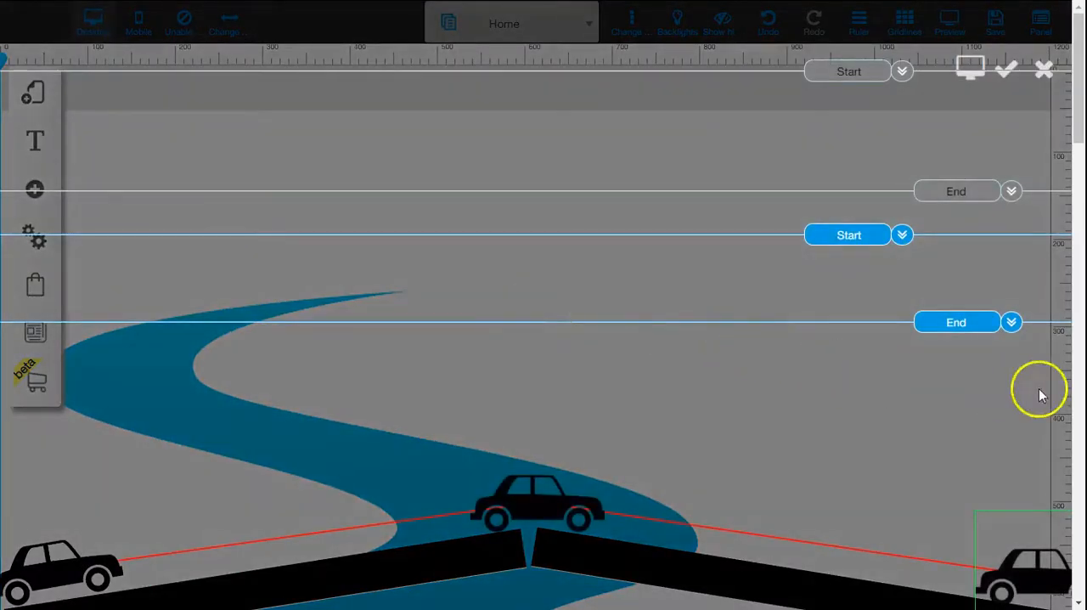
pyautogui.scroll(-2, 1080, 111)
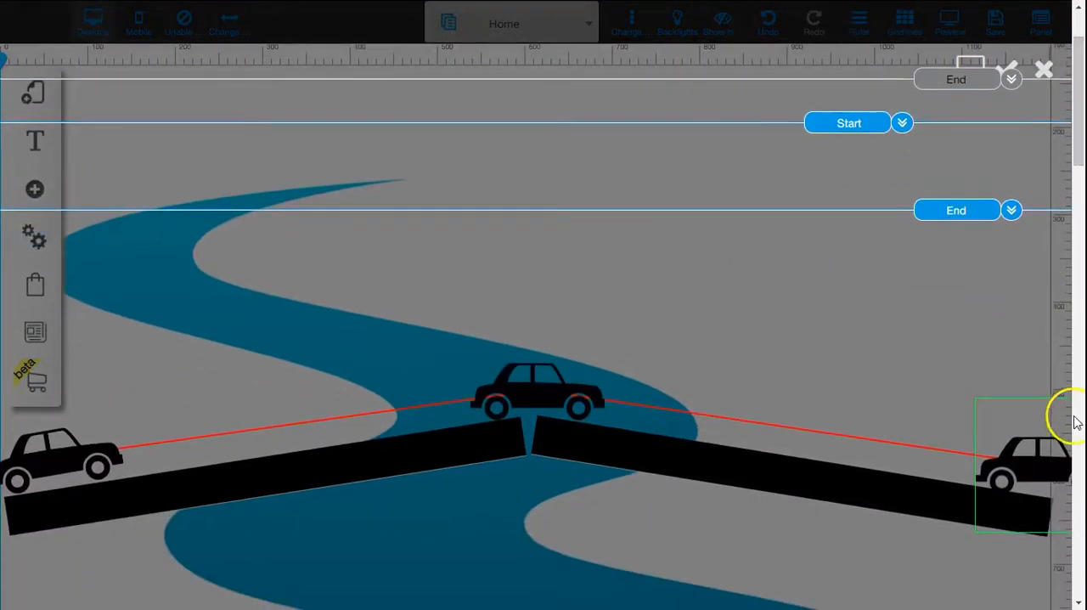
pyautogui.click(1023, 438)
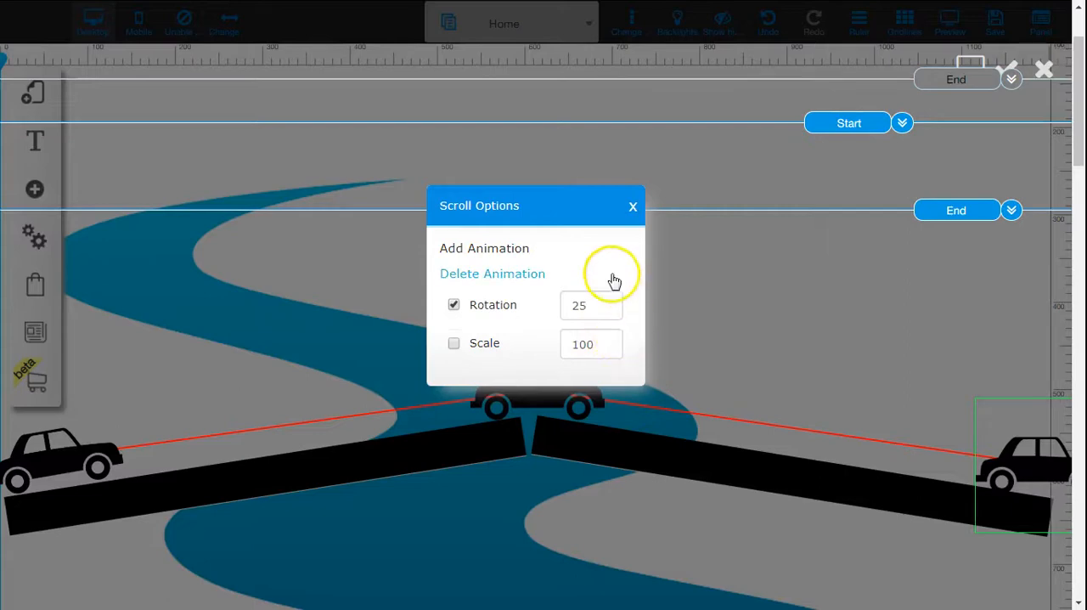
pyautogui.click(632, 209)
pyautogui.scroll(3, 1007, 191)
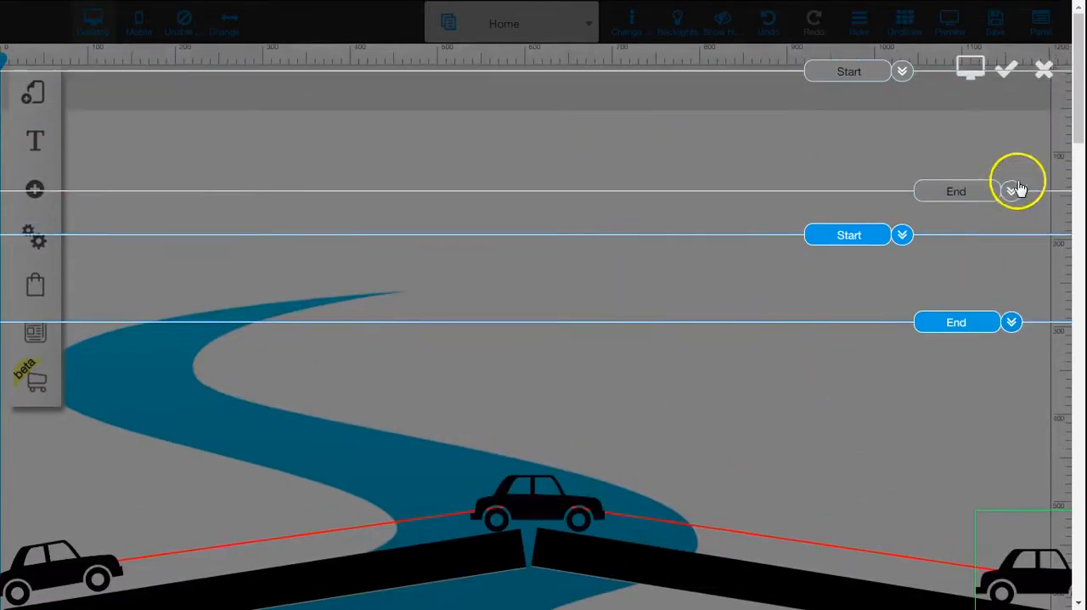
pyautogui.click(1004, 72)
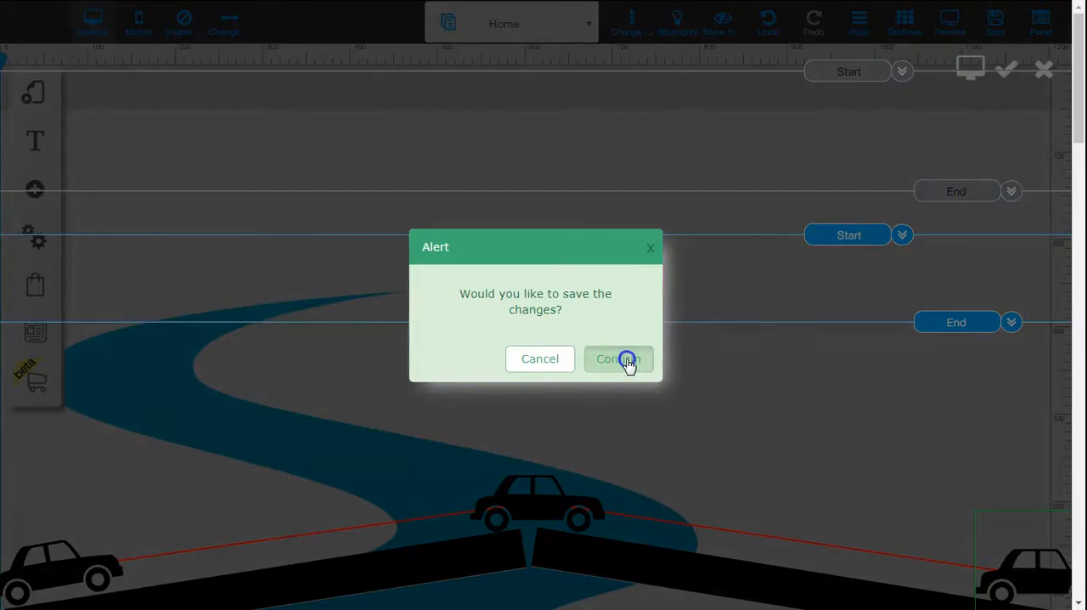
pyautogui.click(624, 360)
# Step: Preview the page and scroll it to check the car's rotation as it drives down the road
pyautogui.click(951, 26)
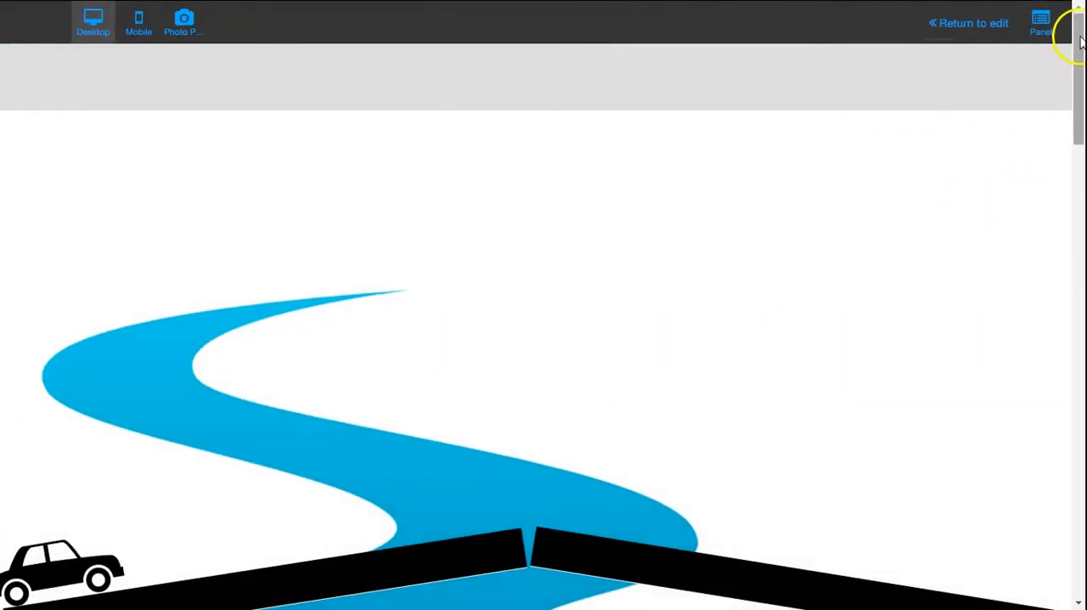
pyautogui.moveTo(1080, 43)
pyautogui.mouseDown()
pyautogui.moveTo(1080, 111)
pyautogui.moveTo(1080, 32)
pyautogui.mouseUp()
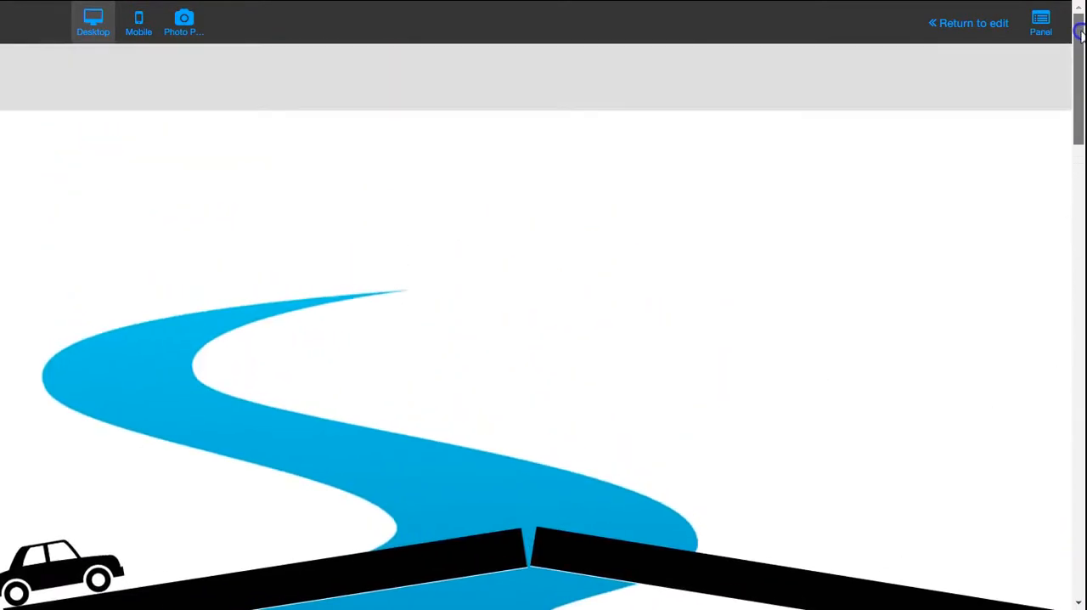
pyautogui.click(1001, 22)
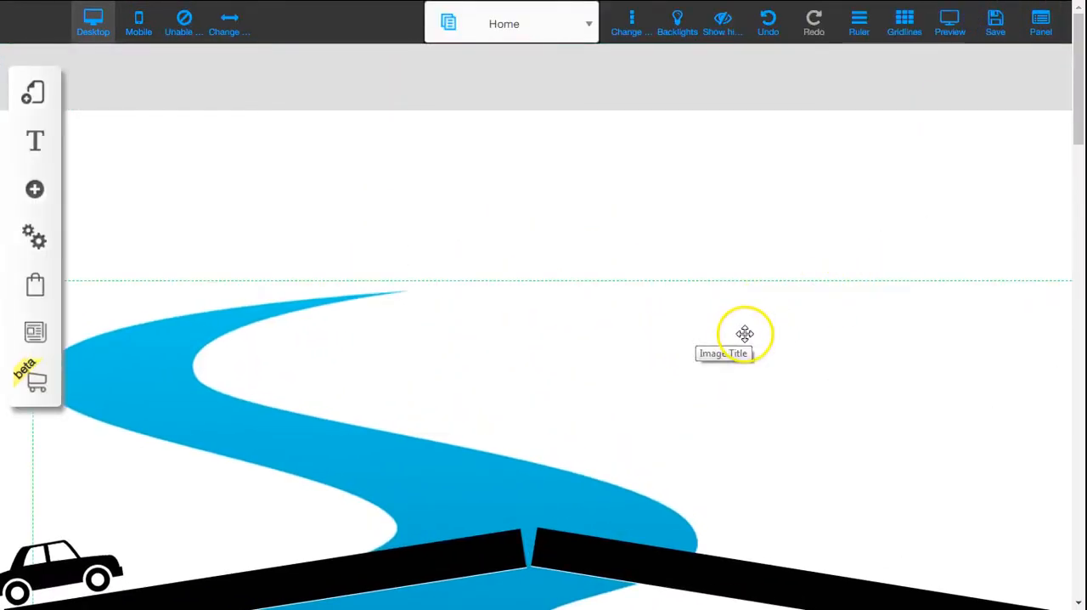
# Step: Shift the car's peak and final scroll animation positions slightly up and to the left above the road, and save the changes
pyautogui.scroll(-1, 730, 335)
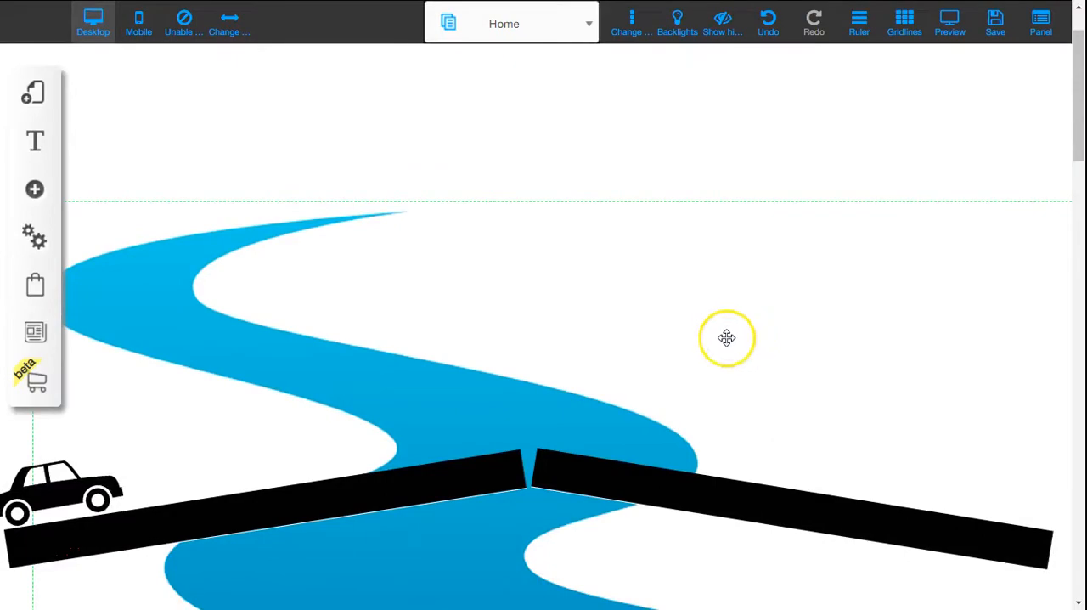
pyautogui.click(75, 487)
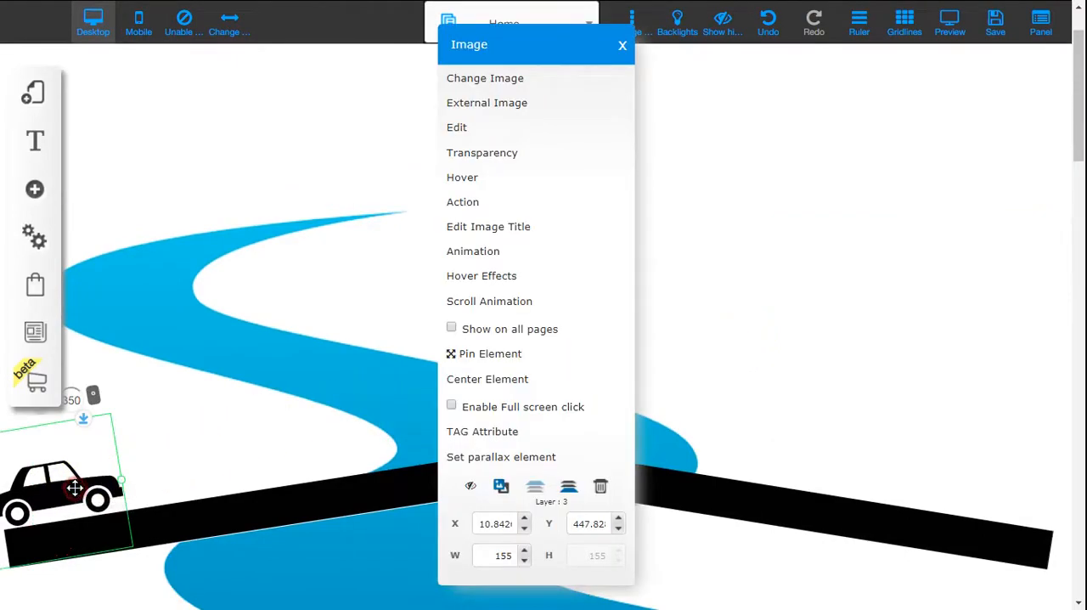
pyautogui.click(515, 304)
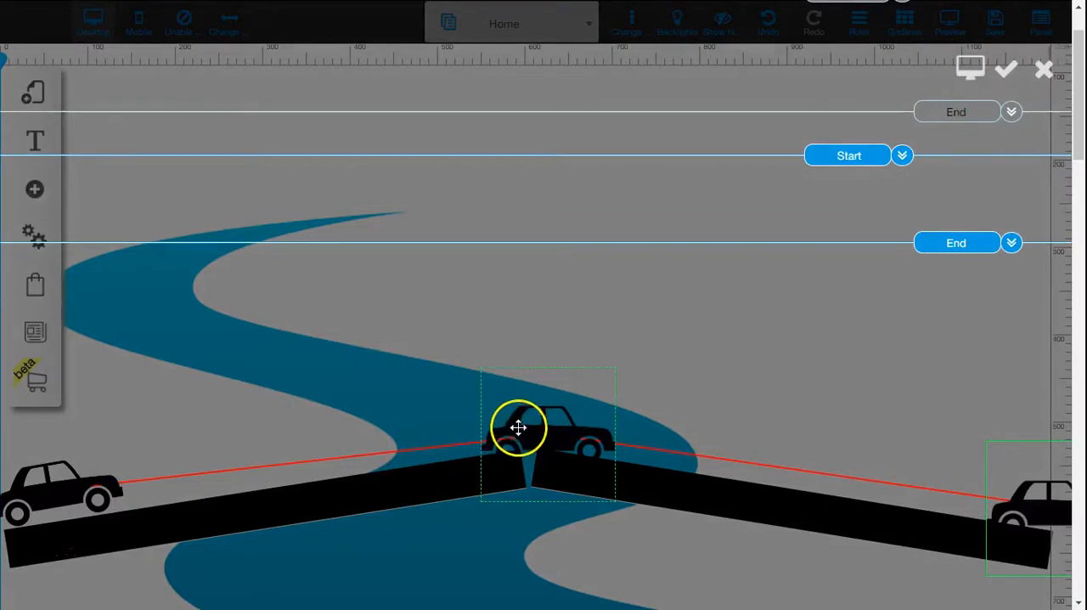
pyautogui.moveTo(518, 427); pyautogui.dragTo(499, 406)
pyautogui.moveTo(1014, 503); pyautogui.dragTo(994, 478)
pyautogui.click(1005, 68)
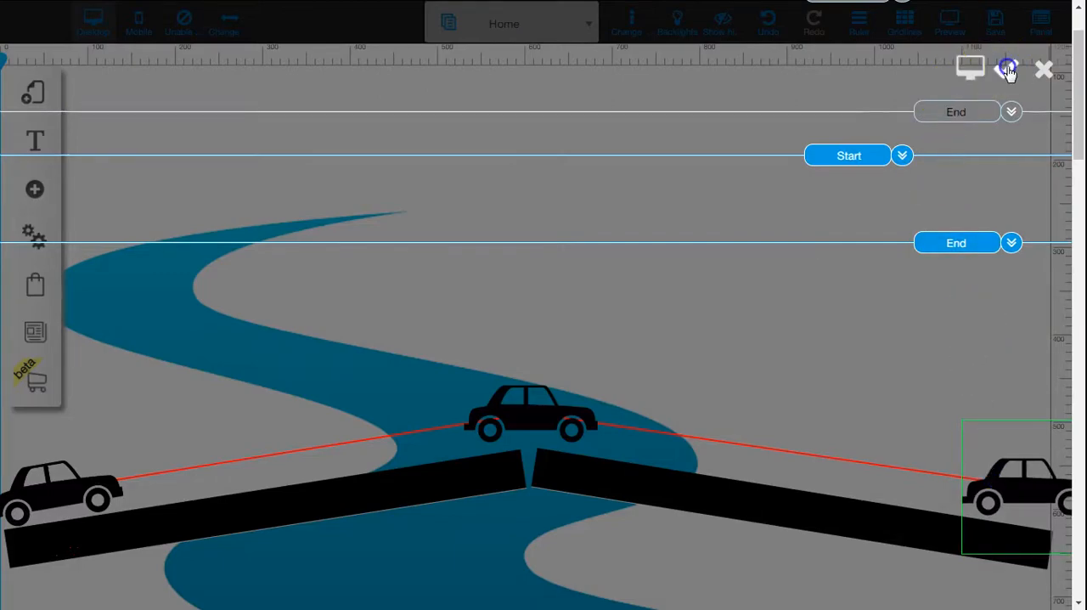
pyautogui.click(634, 360)
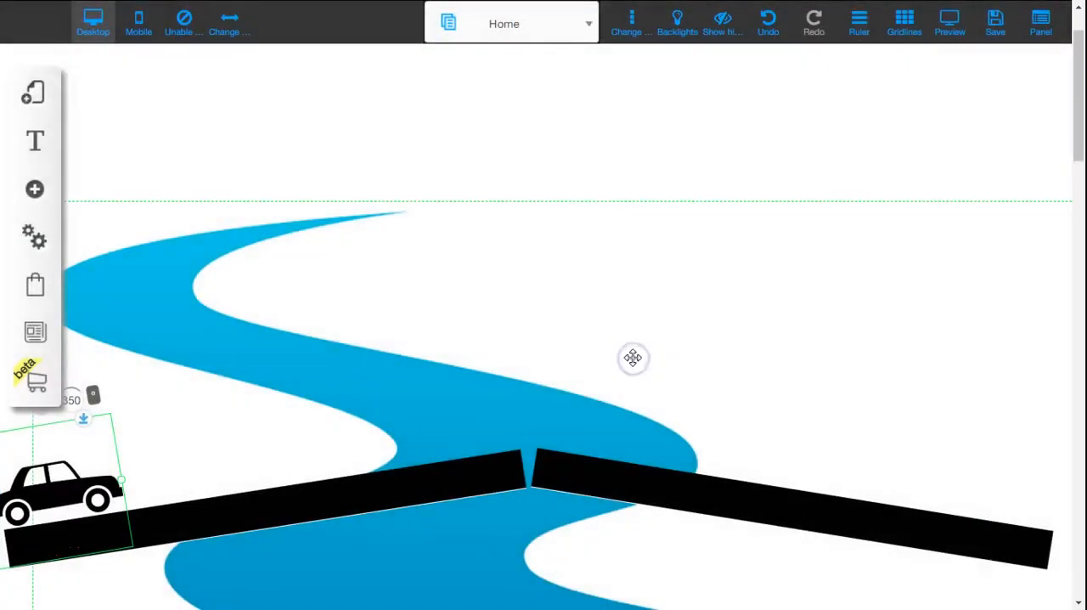
# Step: Preview the page again and scroll it to check the car's adjusted path over the peak
pyautogui.click(953, 40)
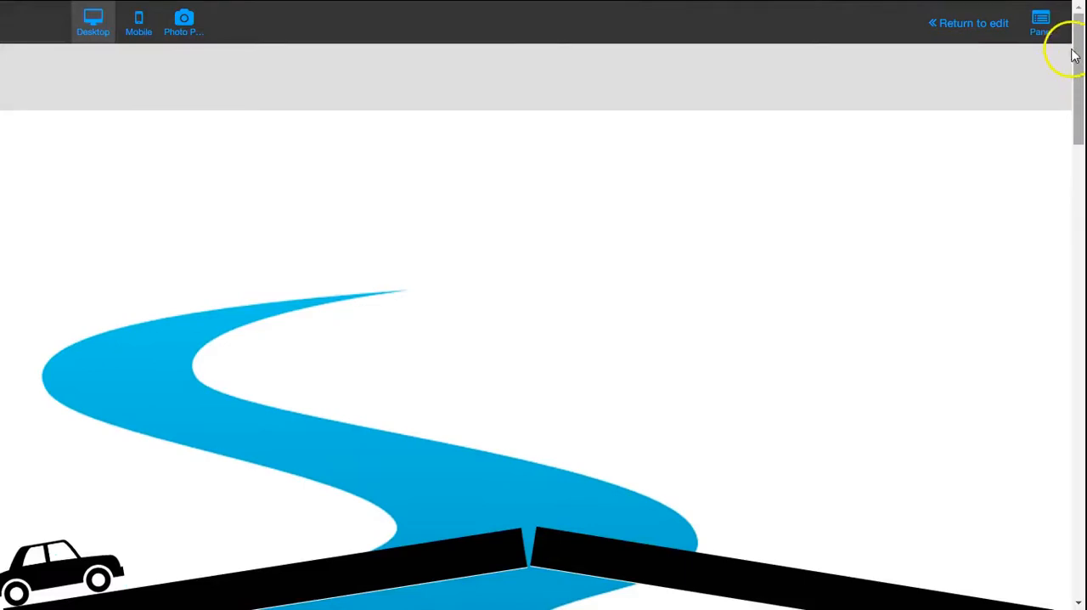
pyautogui.moveTo(1079, 47)
pyautogui.mouseDown()
pyautogui.moveTo(1080, 115)
pyautogui.moveTo(1077, 36)
pyautogui.mouseUp()
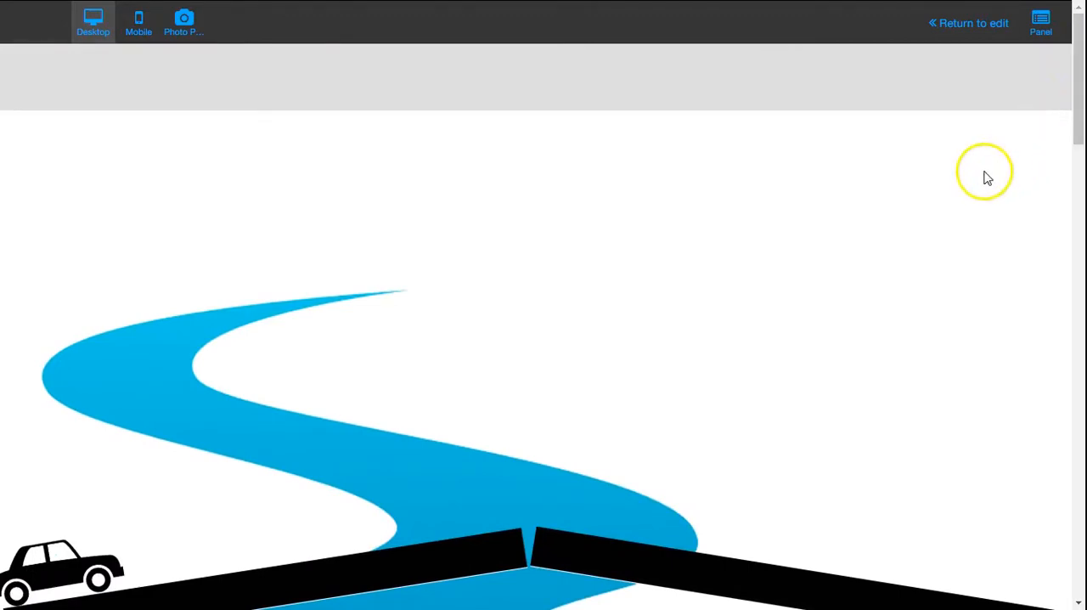
pyautogui.click(973, 24)
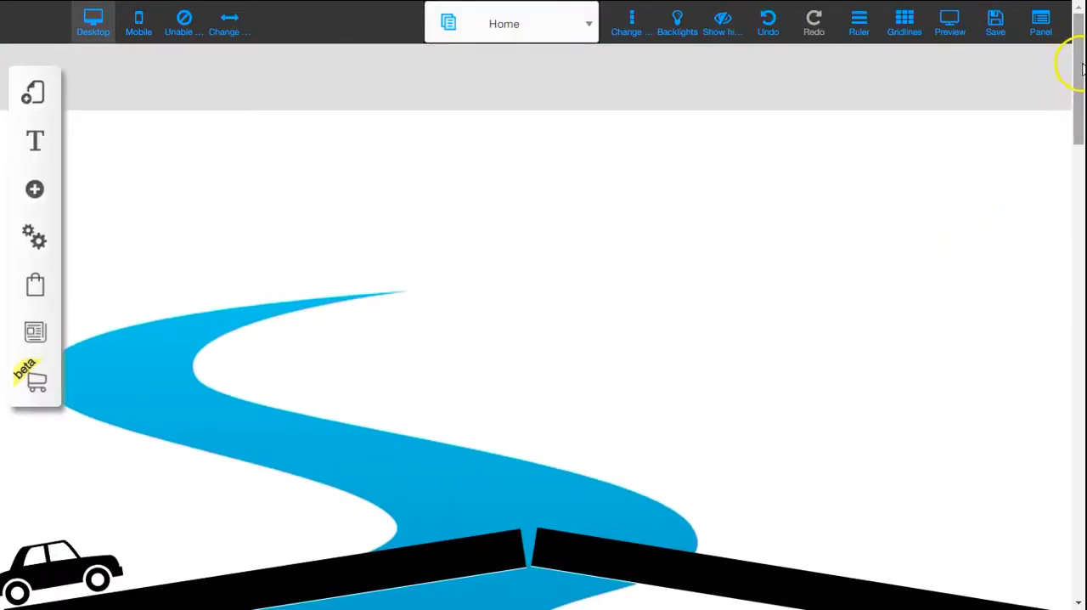
# Step: Add a scroll animation to the right road segment and place its end position off the right edge of the page
pyautogui.moveTo(1080, 49); pyautogui.dragTo(1079, 121)
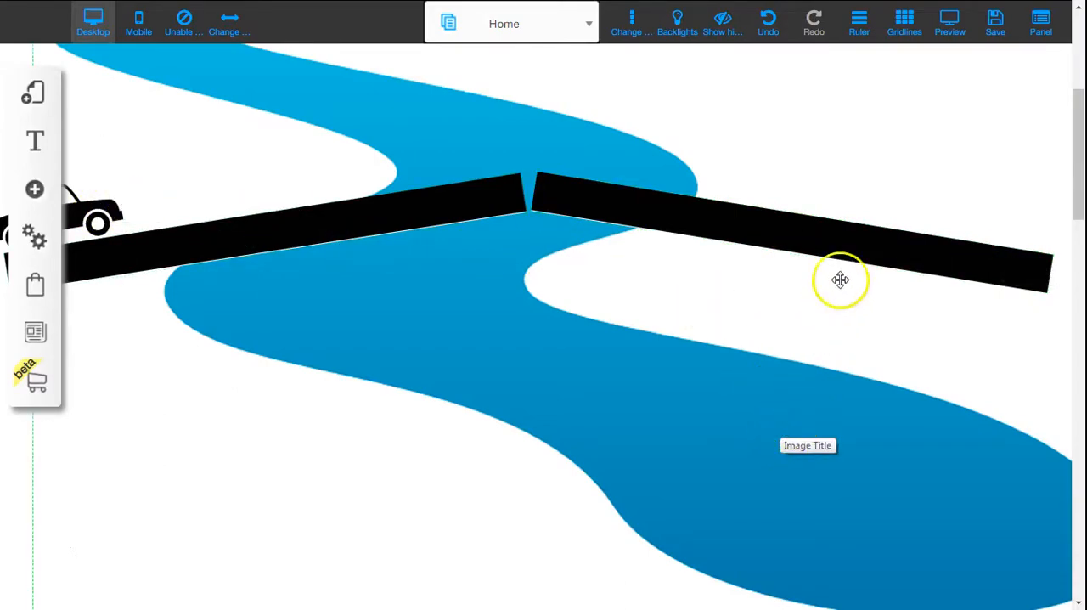
pyautogui.click(841, 236)
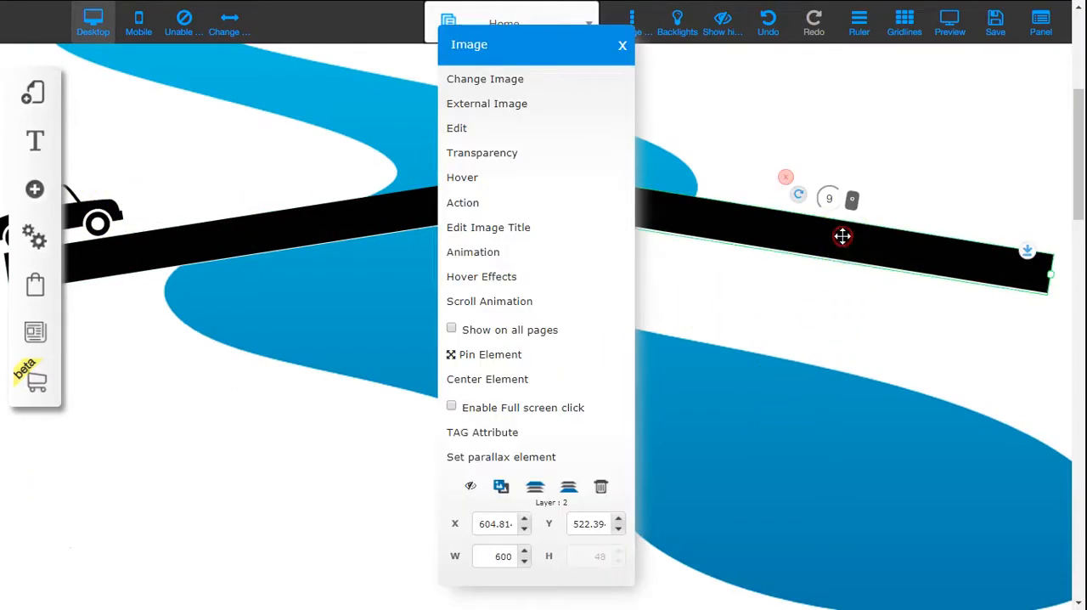
pyautogui.click(544, 302)
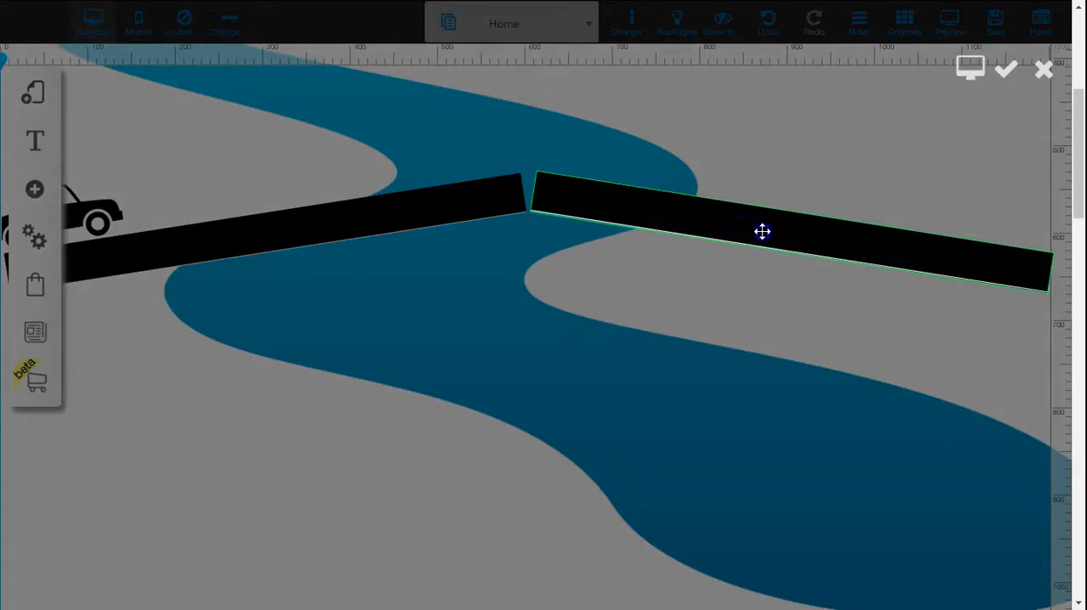
pyautogui.click(871, 243)
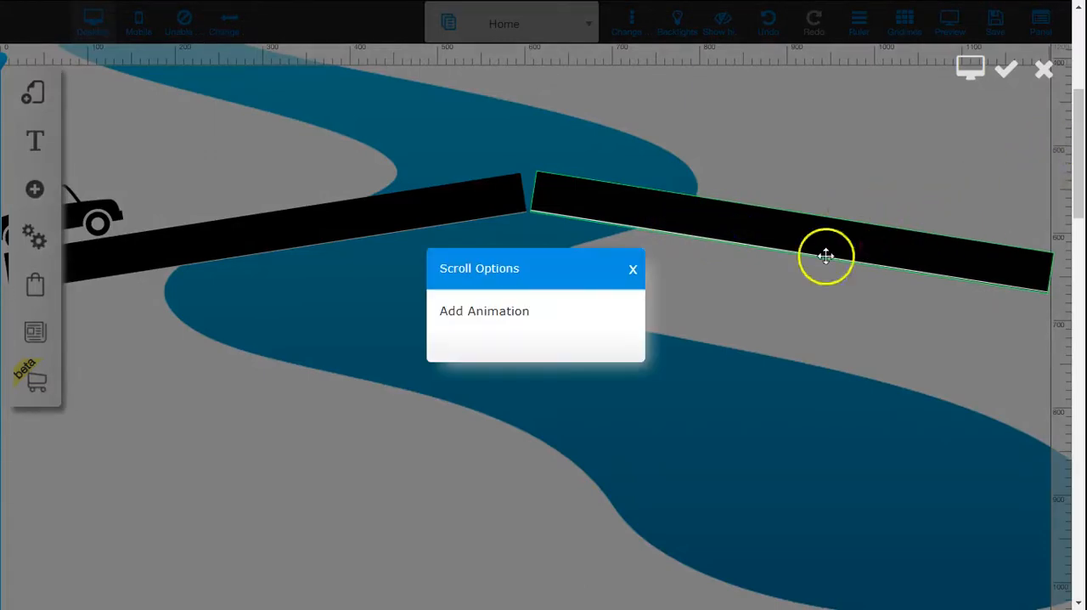
pyautogui.click(566, 314)
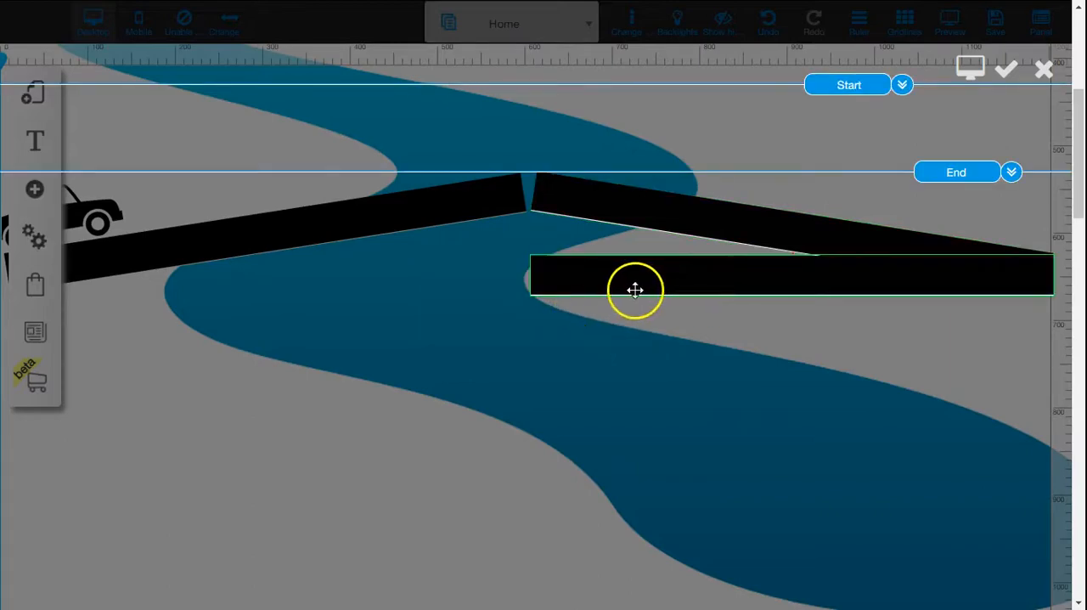
pyautogui.moveTo(614, 281); pyautogui.dragTo(1039, 298)
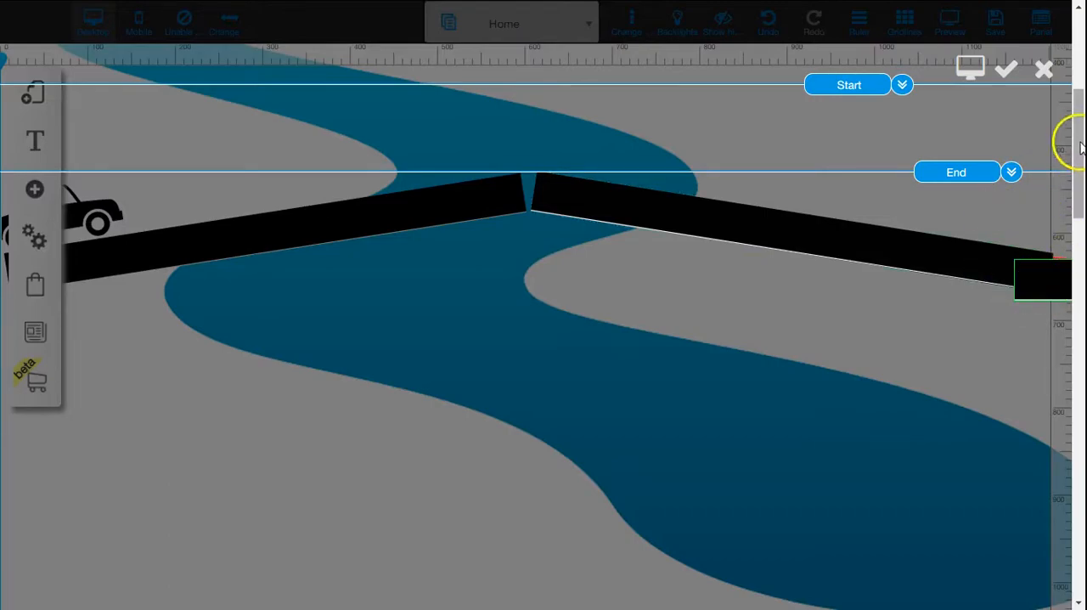
# Step: Move the right road segment's Start line to about 215 and its End line to about 365 on the ruler, and save
pyautogui.moveTo(1075, 140); pyautogui.dragTo(1077, 73)
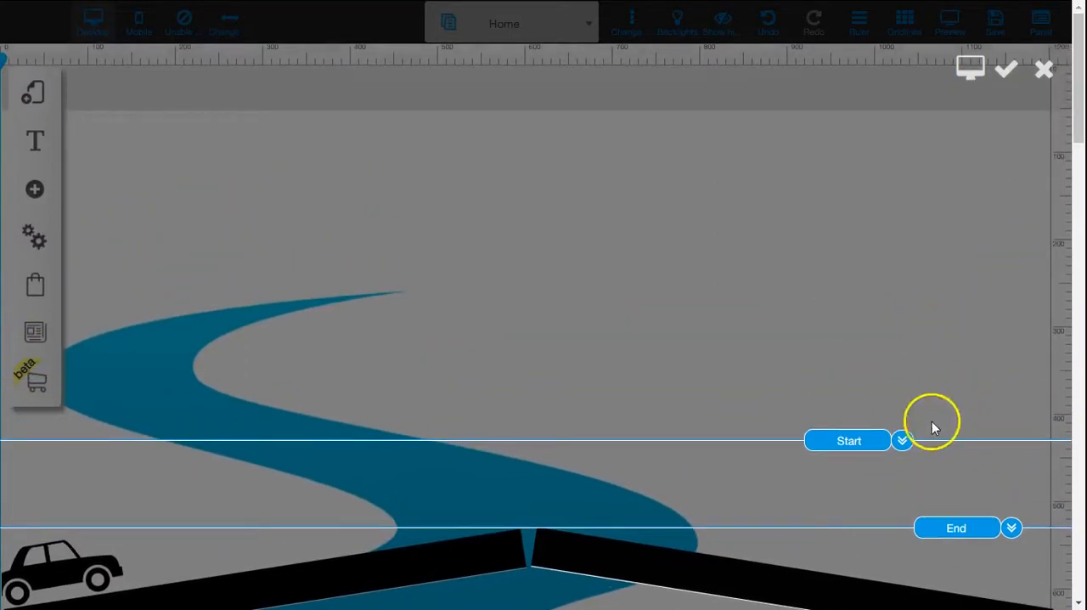
pyautogui.moveTo(934, 439); pyautogui.dragTo(921, 248)
pyautogui.moveTo(1019, 529); pyautogui.dragTo(990, 323)
pyautogui.moveTo(1074, 112); pyautogui.dragTo(1072, 96)
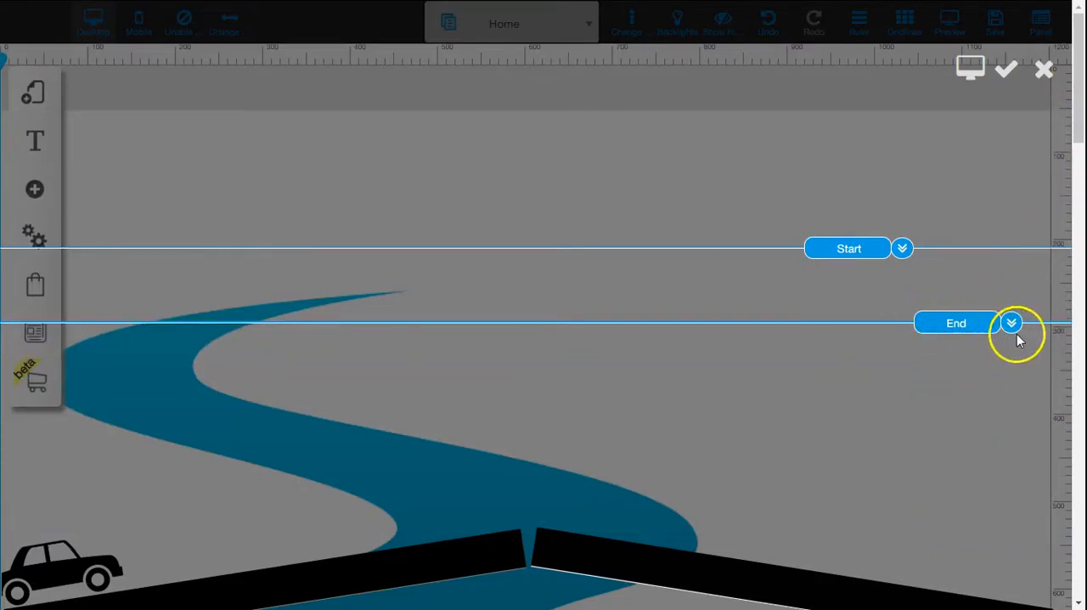
pyautogui.moveTo(1012, 328); pyautogui.dragTo(1013, 385)
pyautogui.moveTo(902, 249); pyautogui.dragTo(905, 264)
pyautogui.click(1007, 72)
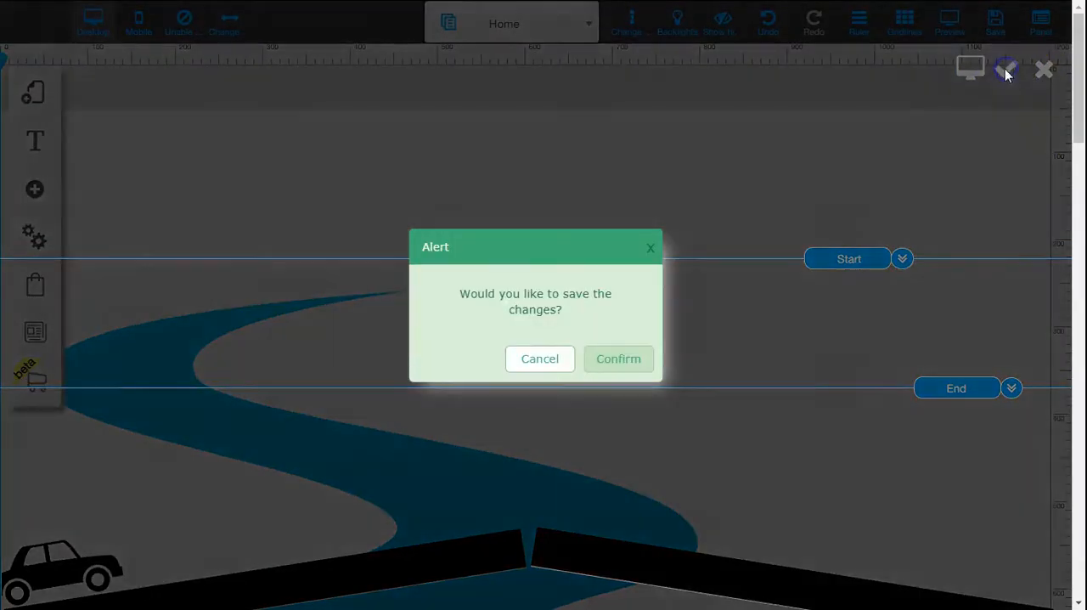
pyautogui.click(630, 361)
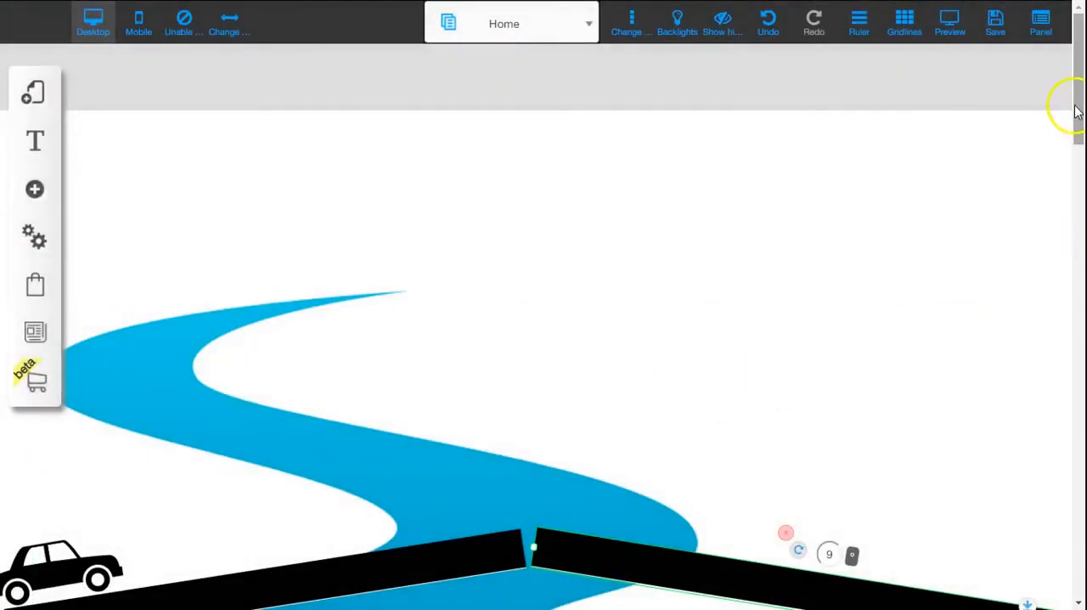
# Step: Preview the page and scroll it to test the right road segment sliding away together with the car's drive
pyautogui.moveTo(1070, 107)
pyautogui.mouseDown()
pyautogui.moveTo(1075, 124)
pyautogui.moveTo(1080, 113)
pyautogui.mouseUp()
pyautogui.click(961, 32)
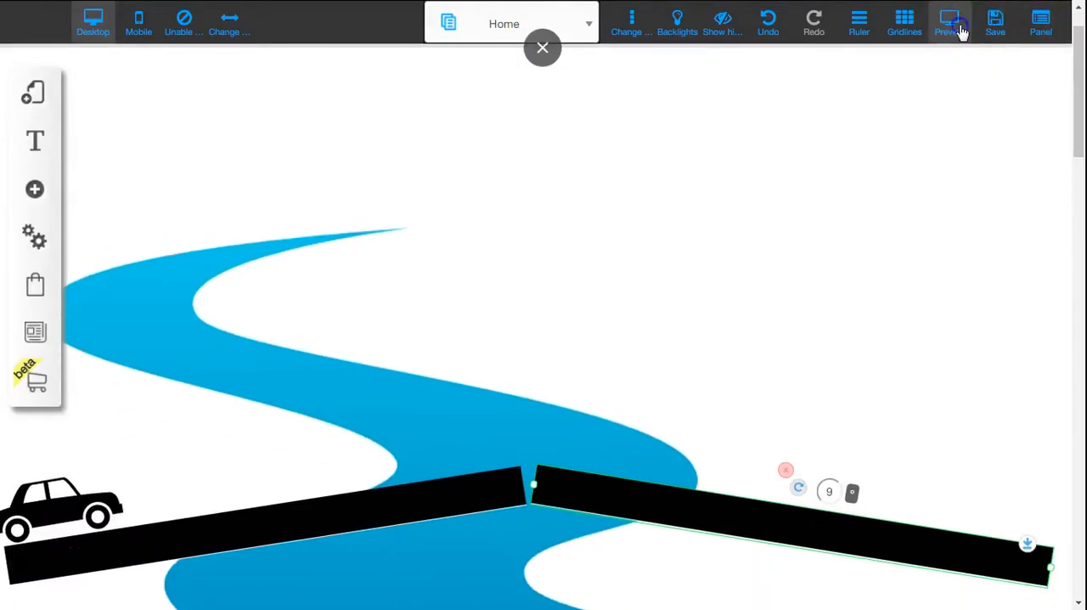
pyautogui.moveTo(1078, 35)
pyautogui.mouseDown()
pyautogui.moveTo(1080, 125)
pyautogui.moveTo(1079, 36)
pyautogui.mouseUp()
pyautogui.click(977, 26)
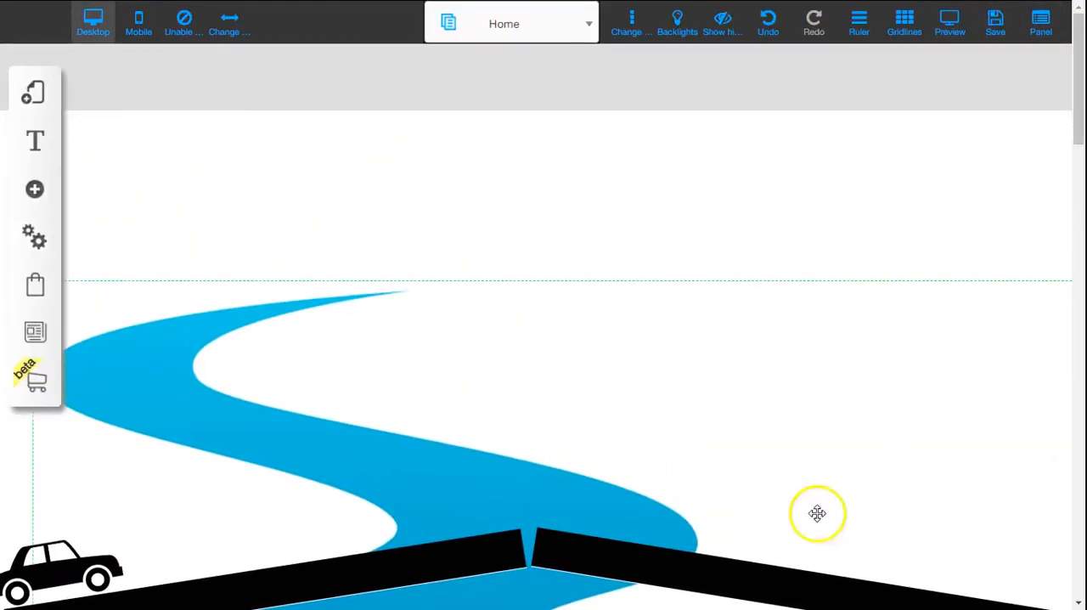
# Step: Move the right road segment's Start line up to about 95 on the ruler, with its End line at about 240, and save
pyautogui.click(706, 572)
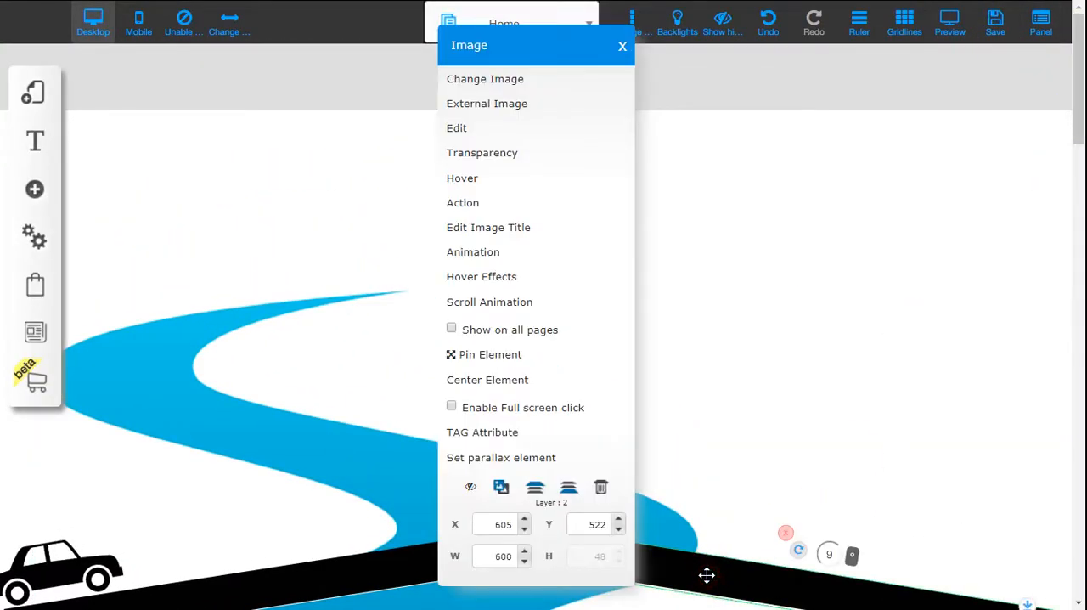
pyautogui.click(524, 304)
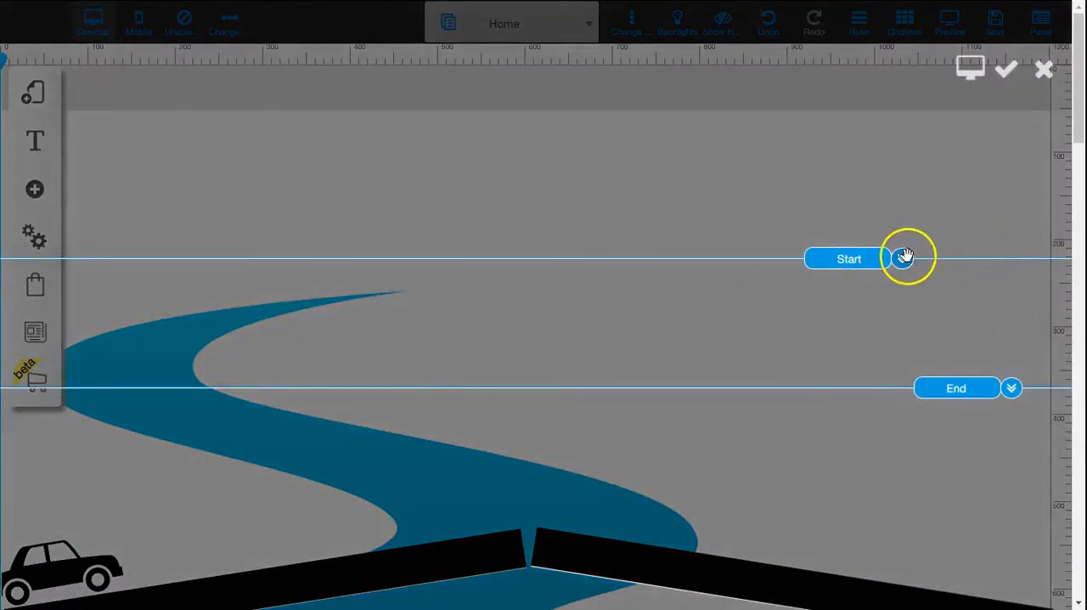
pyautogui.moveTo(903, 258); pyautogui.dragTo(904, 152)
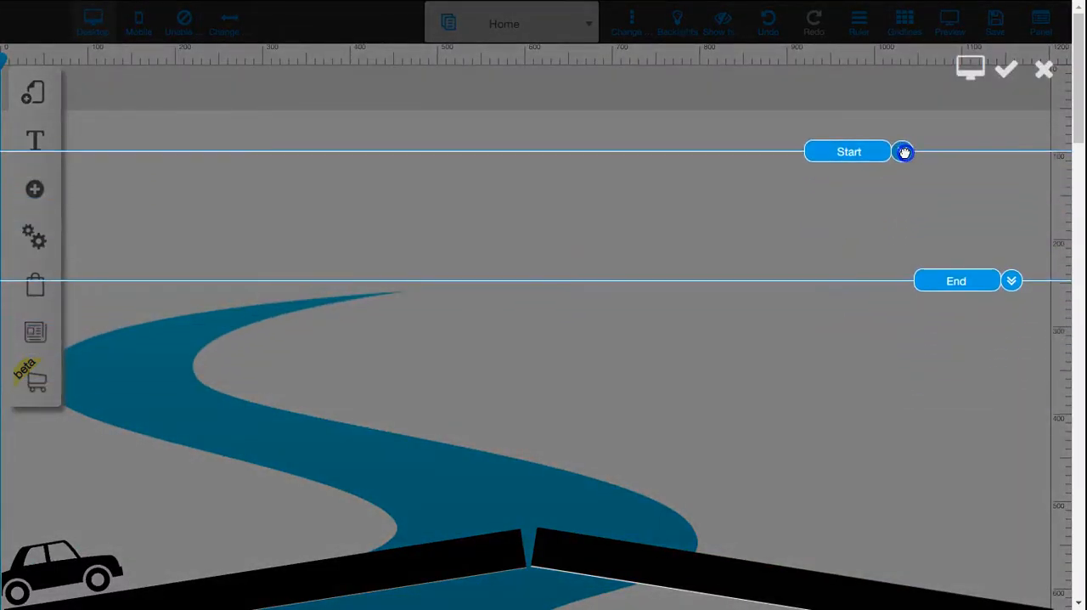
pyautogui.click(1008, 72)
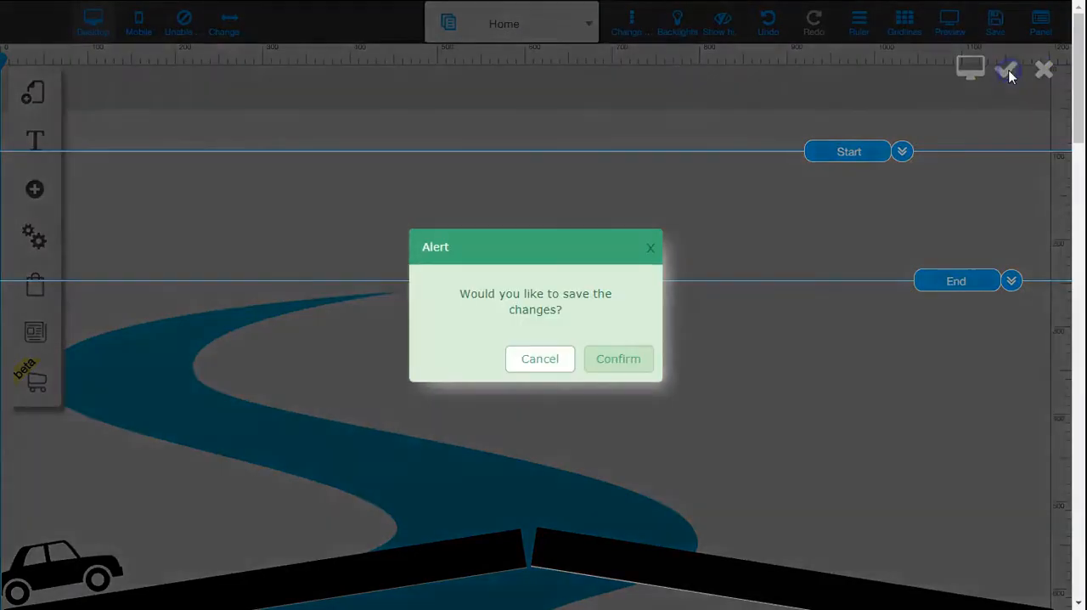
pyautogui.click(628, 357)
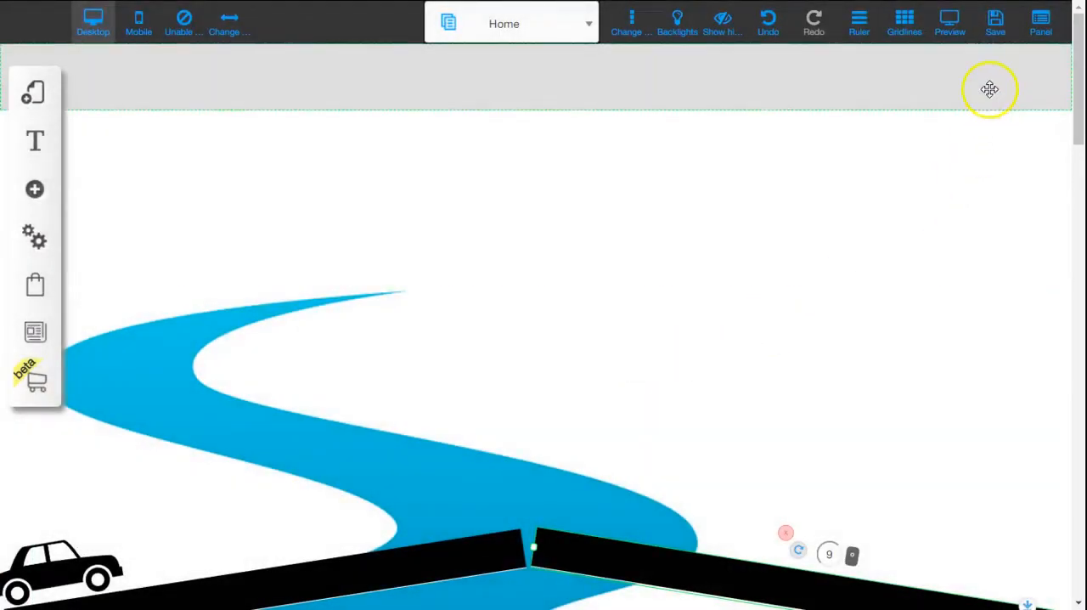
# Step: Preview the page and scroll it to check the right road segment's earlier slide, then return to editing
pyautogui.click(950, 26)
pyautogui.moveTo(1075, 28)
pyautogui.mouseDown()
pyautogui.moveTo(1080, 145)
pyautogui.moveTo(1075, 34)
pyautogui.mouseUp()
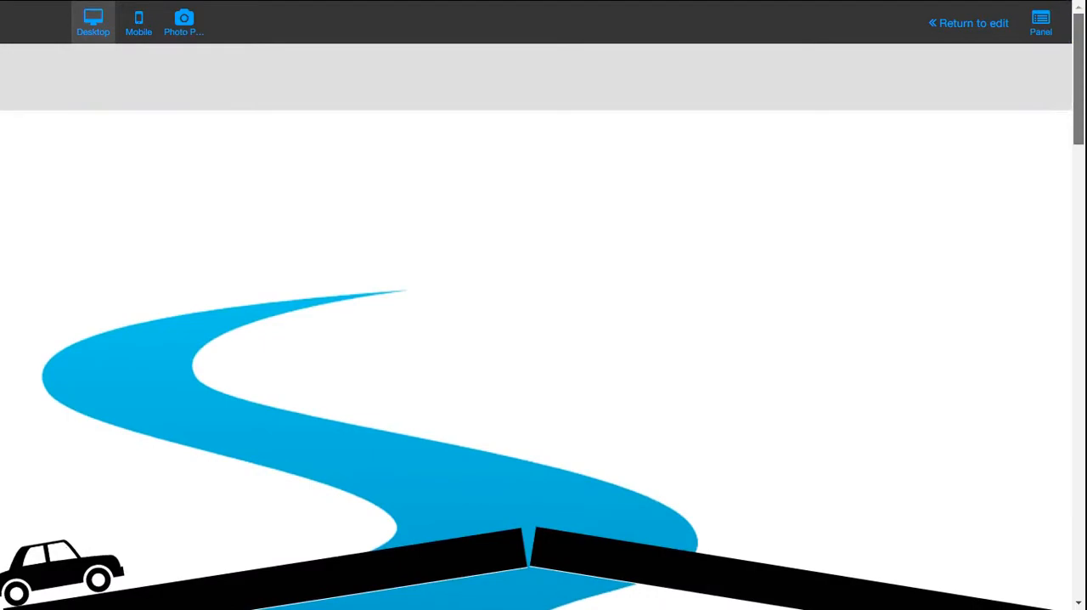
pyautogui.click(954, 24)
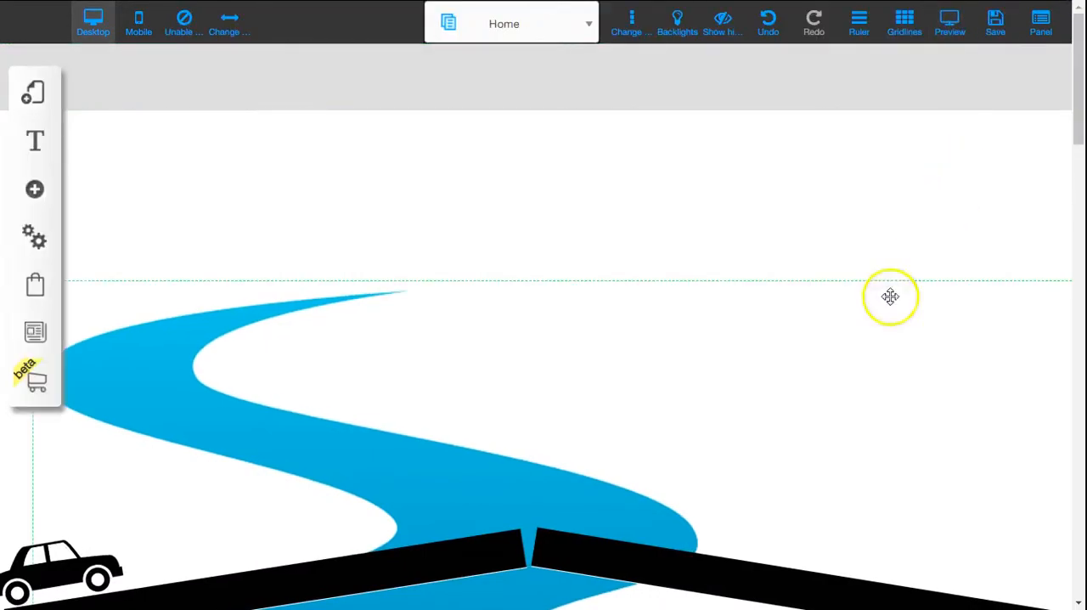
# Step: Move the End line of the right road segment's scroll animation up to about 185 on the ruler and save
pyautogui.click(674, 568)
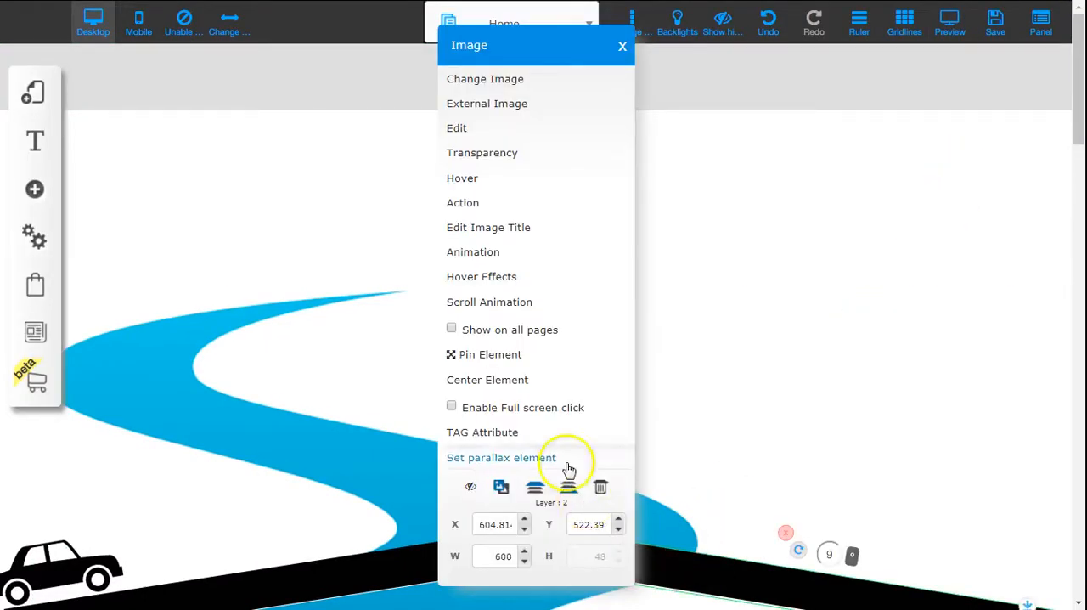
pyautogui.click(547, 300)
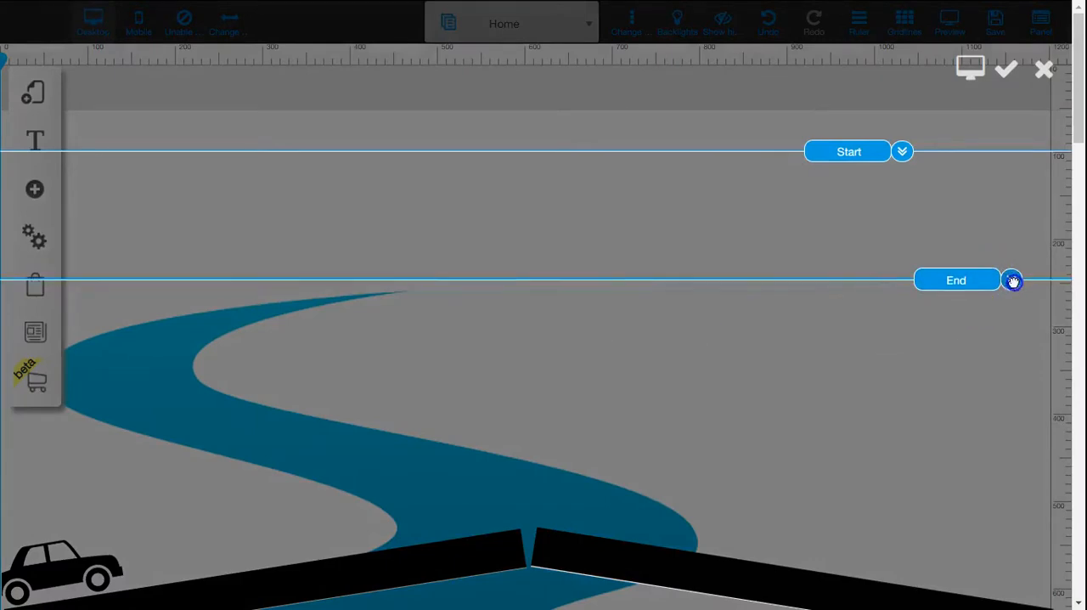
pyautogui.moveTo(1012, 281); pyautogui.dragTo(1014, 232)
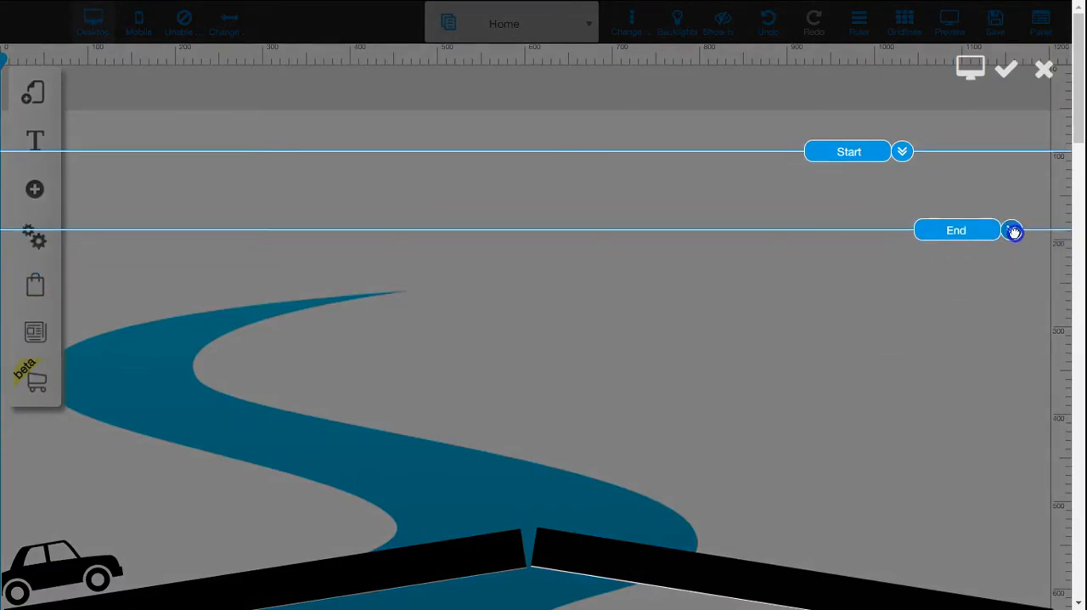
pyautogui.click(1007, 72)
pyautogui.click(619, 359)
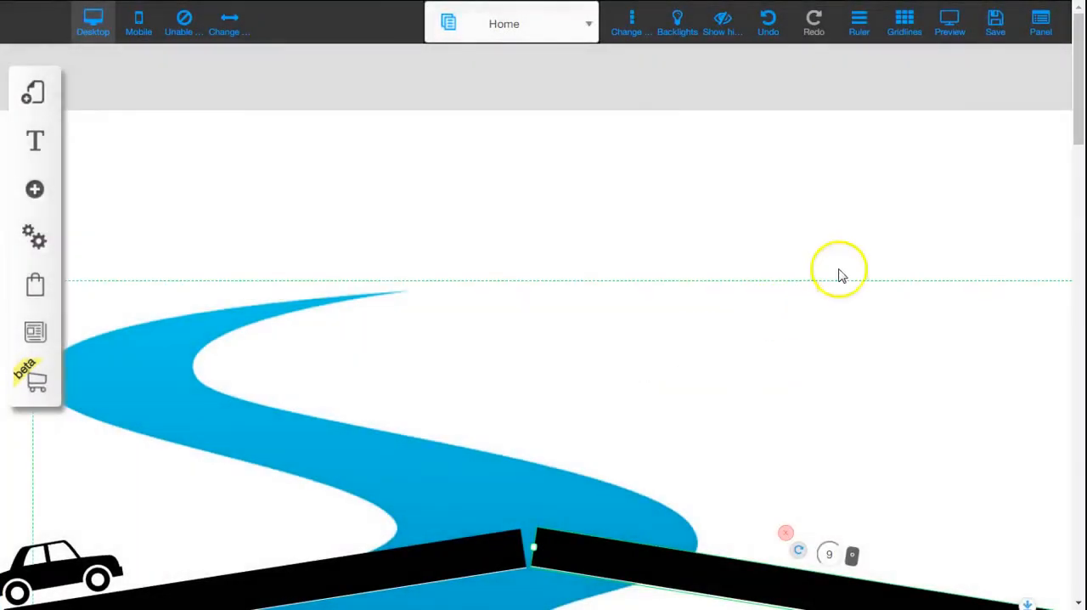
# Step: Preview the page and scroll it to compare the shortened road slide with the car's drive, and return to editing
pyautogui.click(951, 32)
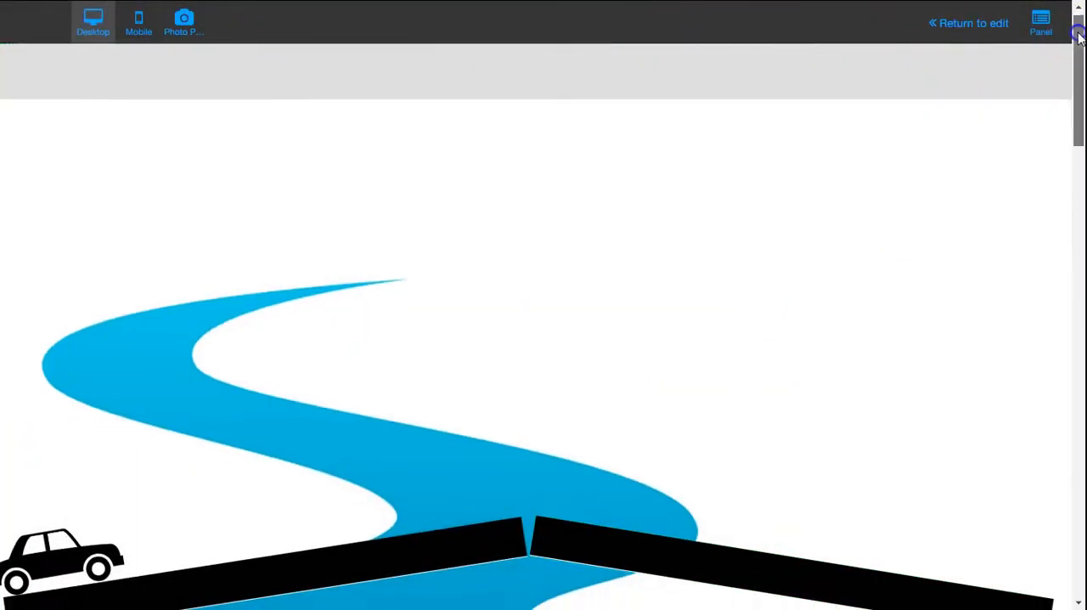
pyautogui.moveTo(1078, 36)
pyautogui.mouseDown()
pyautogui.moveTo(1075, 83)
pyautogui.moveTo(1067, 18)
pyautogui.mouseUp()
pyautogui.click(939, 23)
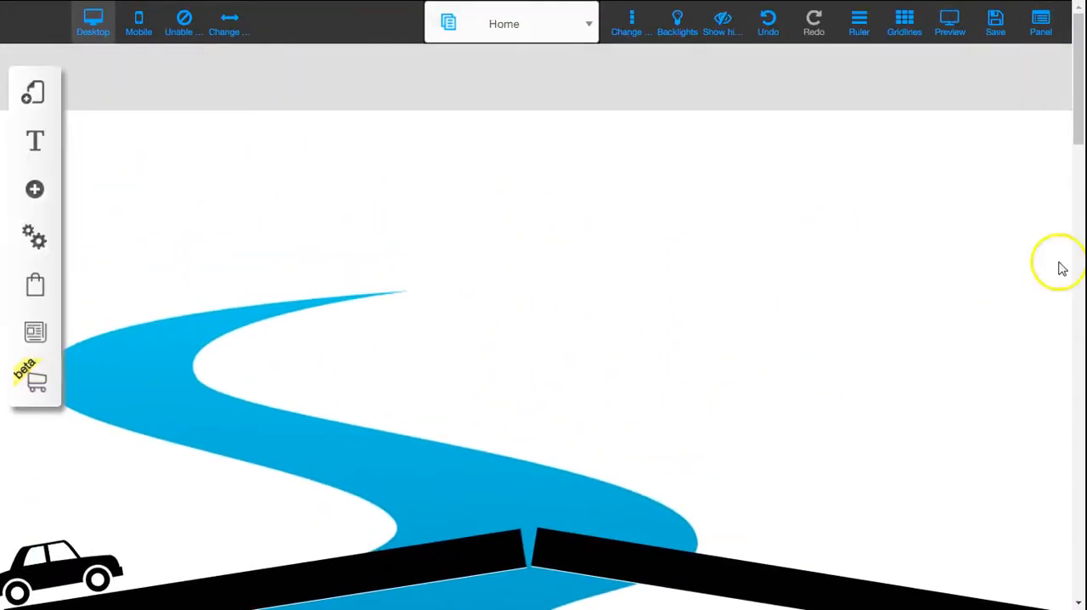
# Step: Move the car's final scroll animation position from the right road's end down into the river below, and save
pyautogui.click(107, 568)
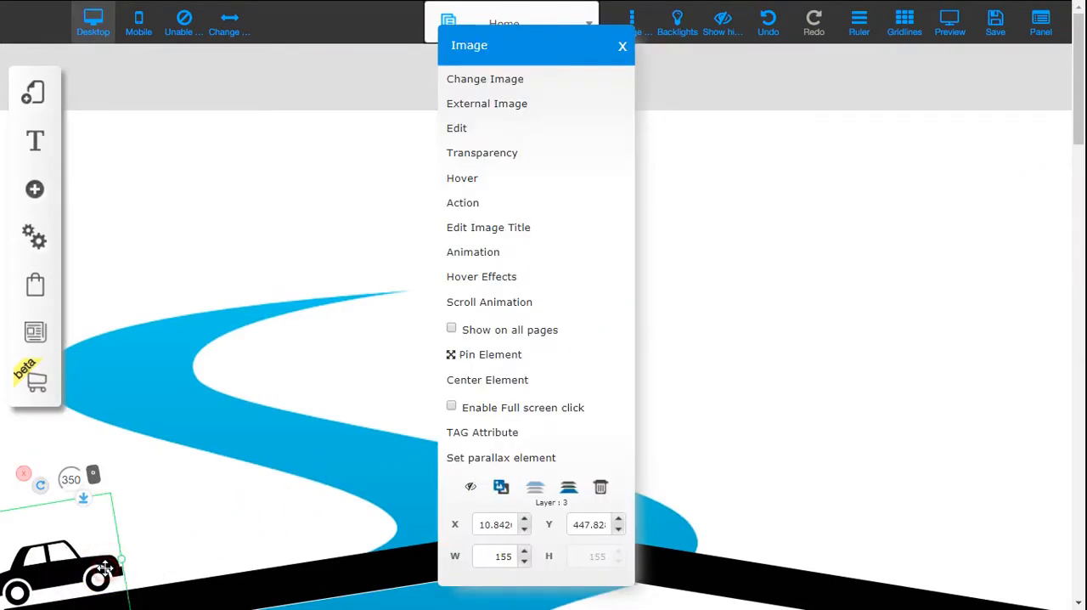
pyautogui.click(540, 292)
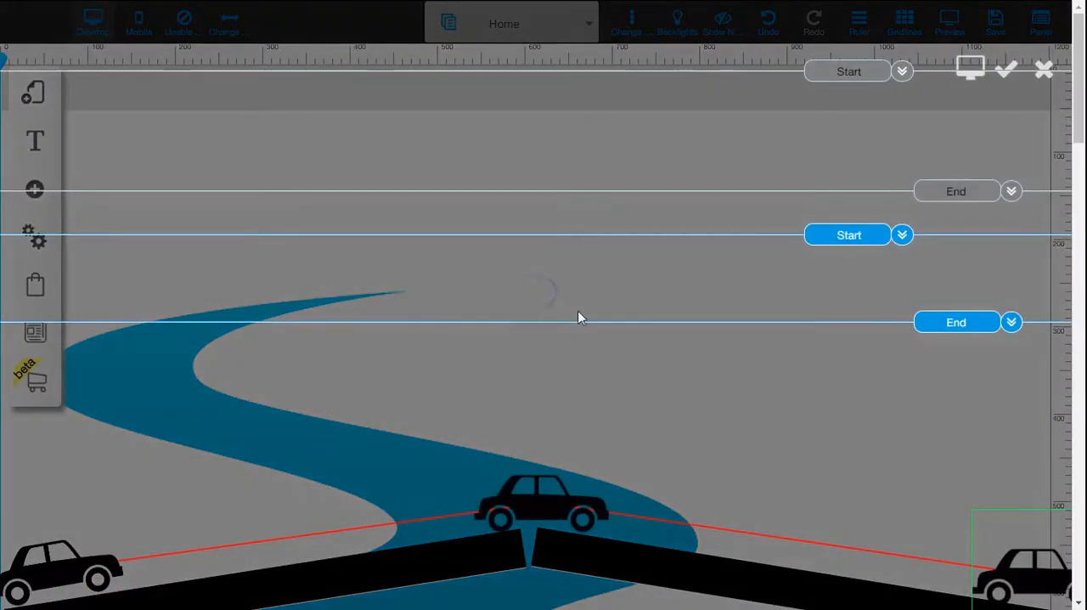
pyautogui.moveTo(1068, 109); pyautogui.dragTo(761, 421)
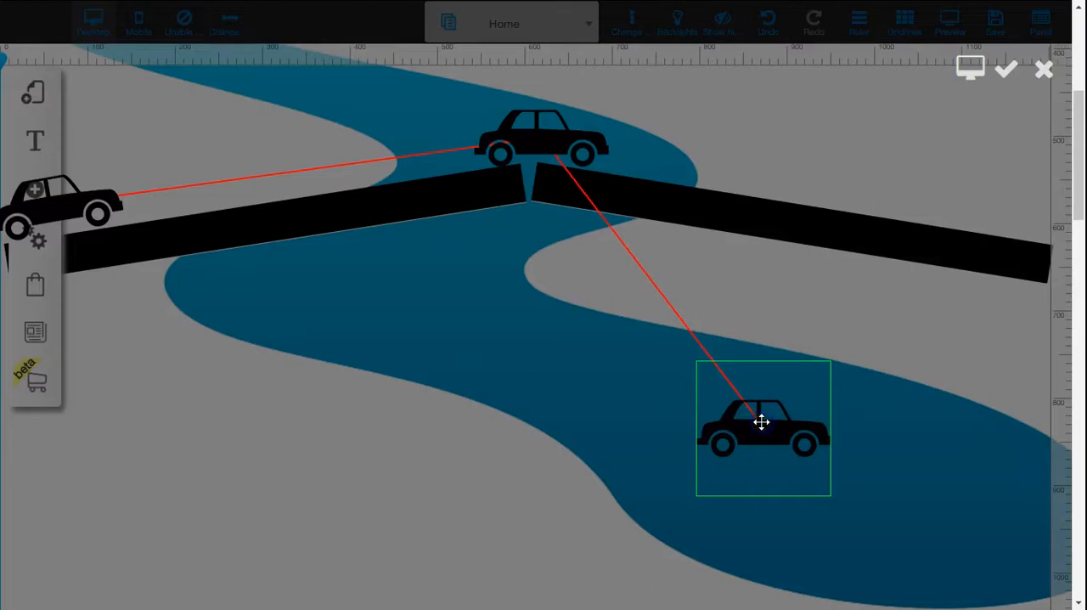
pyautogui.click(1006, 76)
pyautogui.click(634, 360)
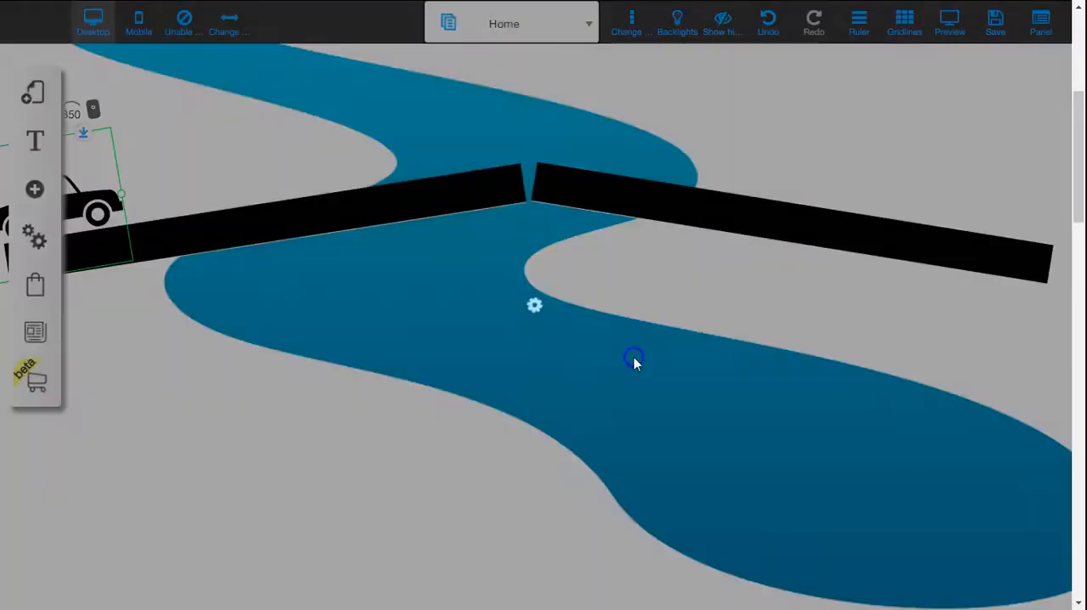
# Step: Preview the page and scroll it to check the car's new path down into the river, then return to editing
pyautogui.click(949, 31)
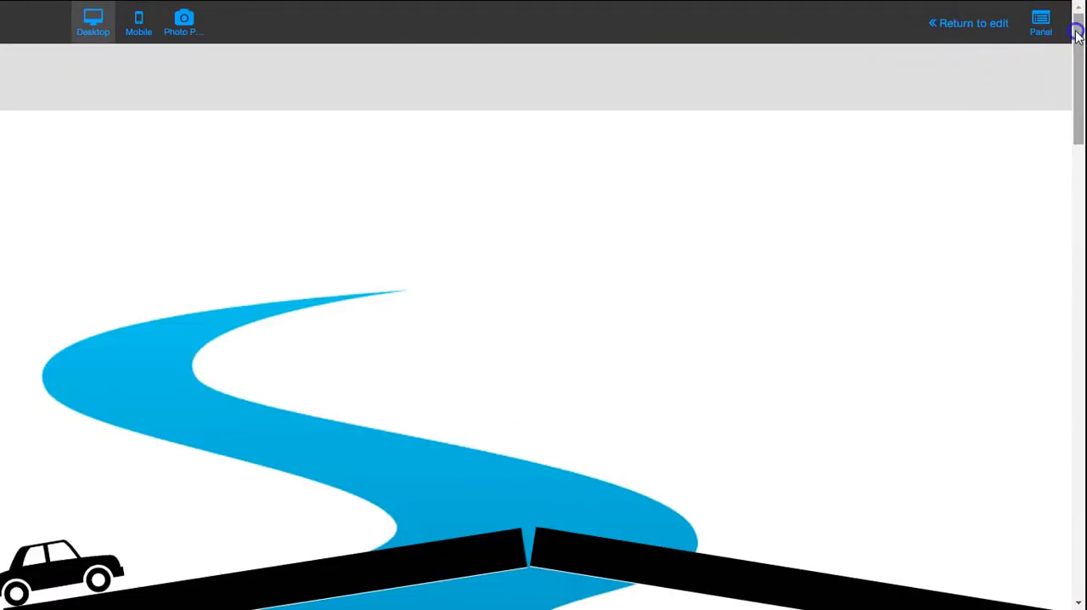
pyautogui.moveTo(1077, 34); pyautogui.dragTo(1060, 12)
pyautogui.click(939, 34)
pyautogui.click(704, 295)
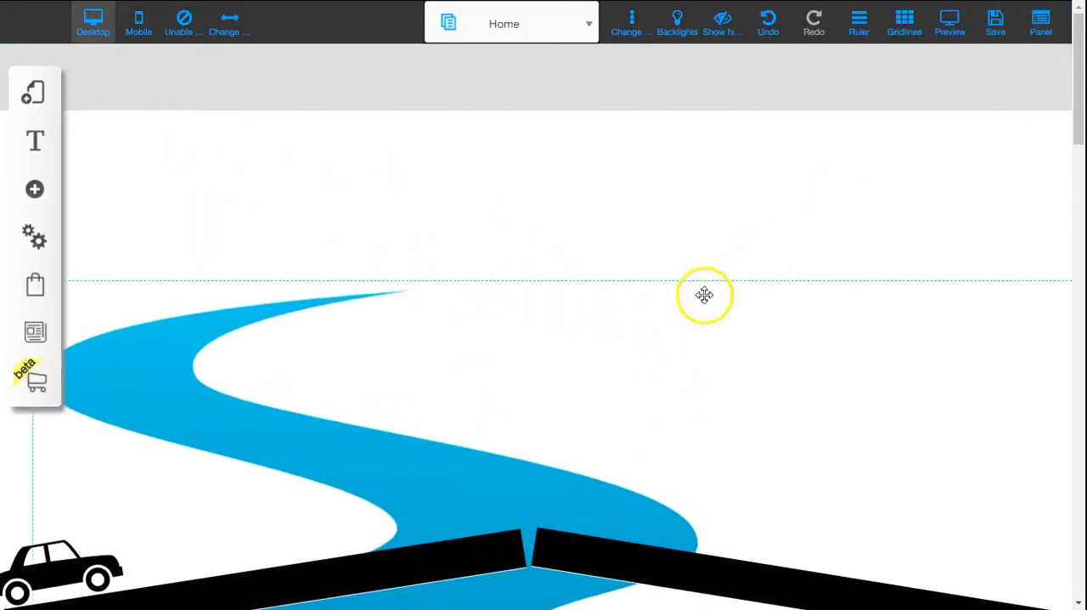
# Step: Reopen the car's scroll animation and move its middle position slightly up and left at the road's peak
pyautogui.click(94, 554)
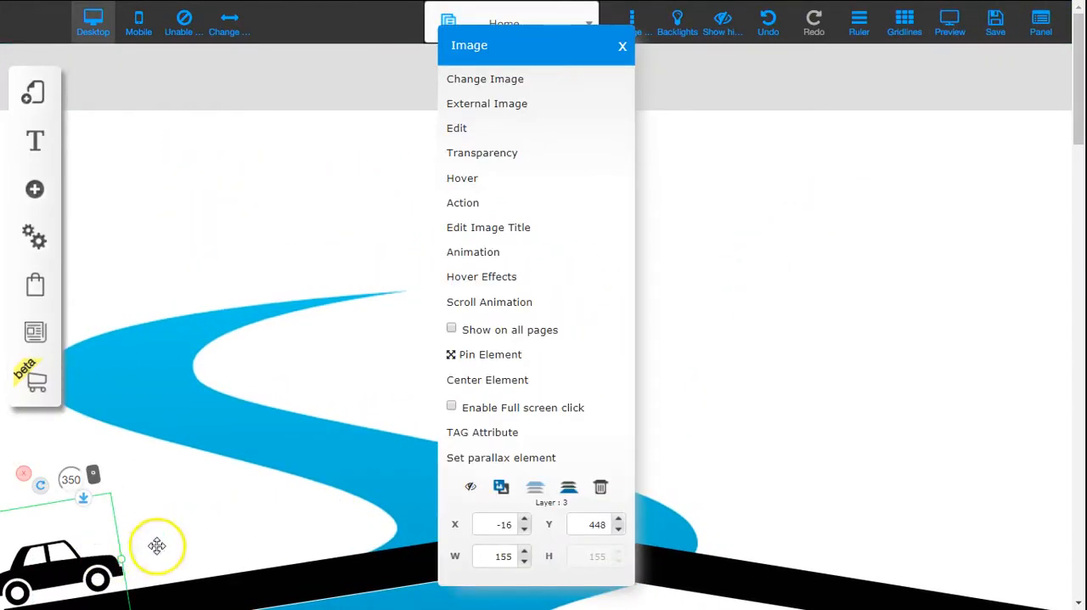
pyautogui.click(497, 303)
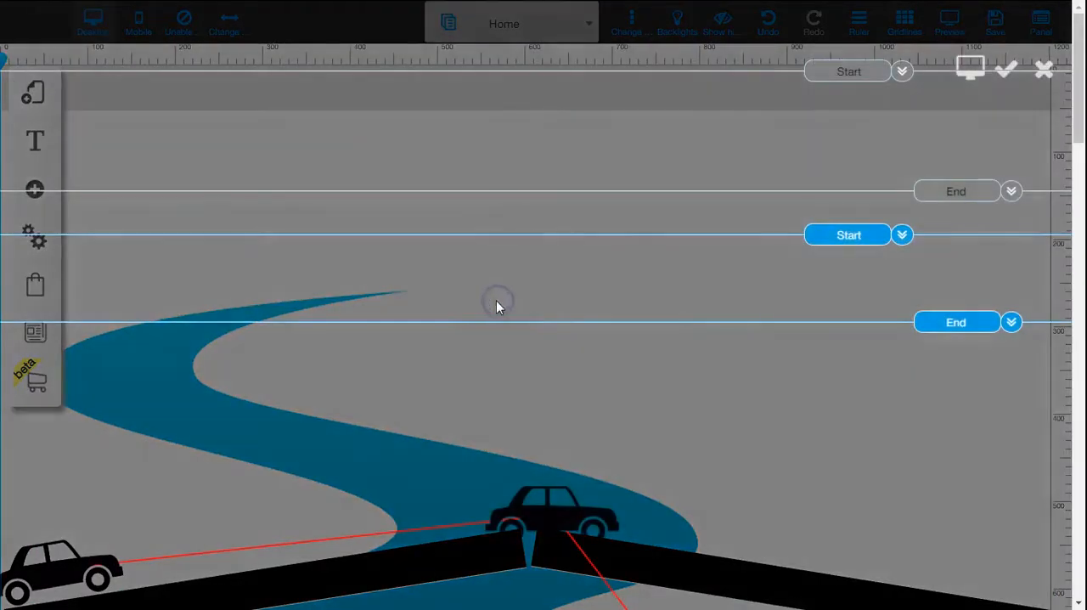
pyautogui.moveTo(552, 500); pyautogui.dragTo(524, 484)
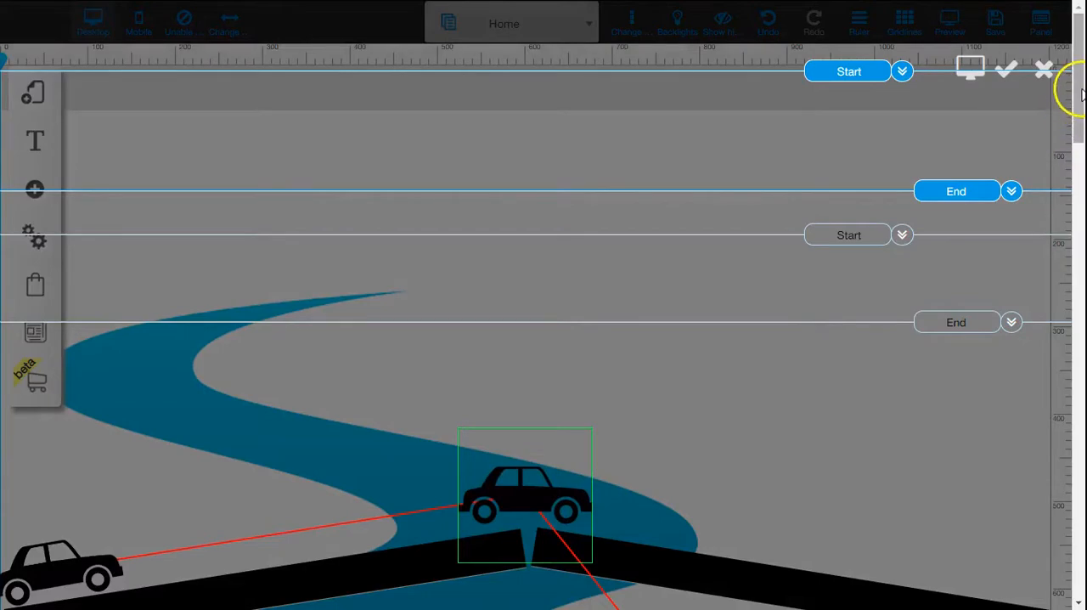
# Step: Enable Rotation with a value of 180 for the car's final position in the river and save the animation
pyautogui.moveTo(1081, 93); pyautogui.dragTo(1081, 197)
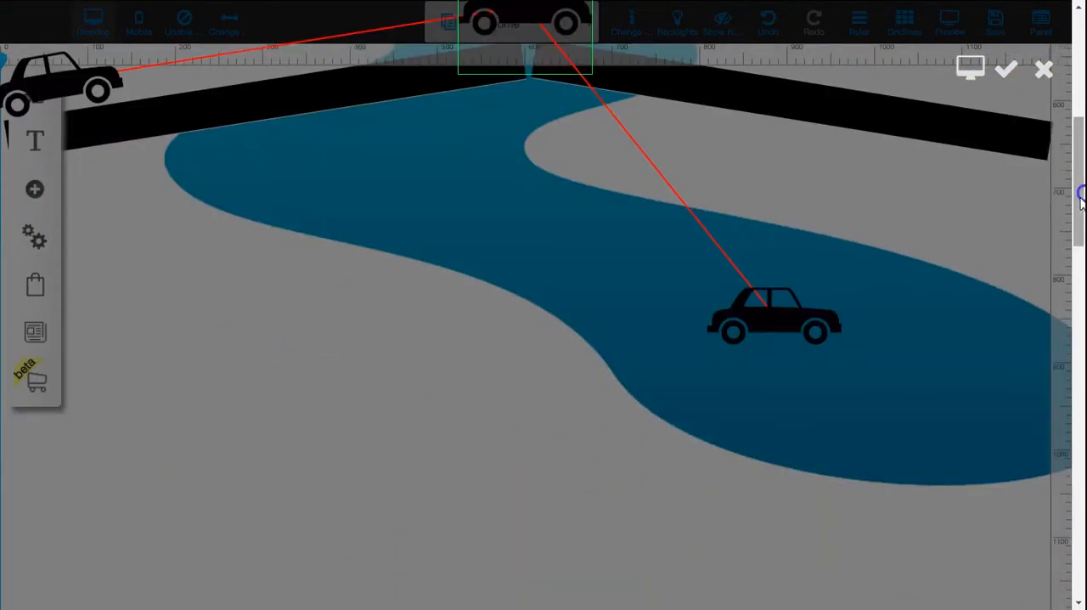
pyautogui.click(811, 322)
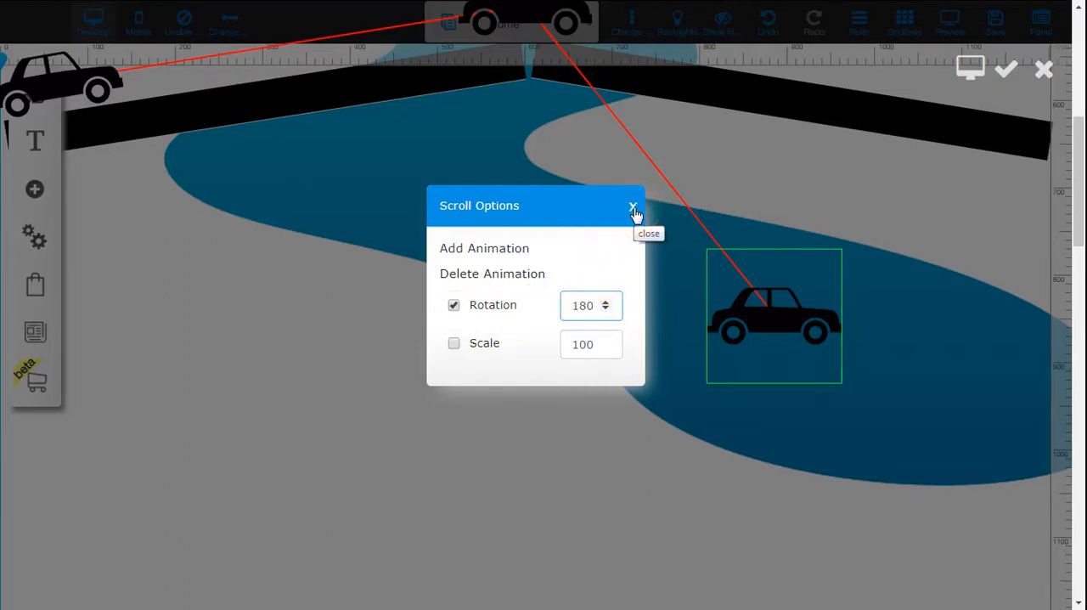
pyautogui.click(632, 208)
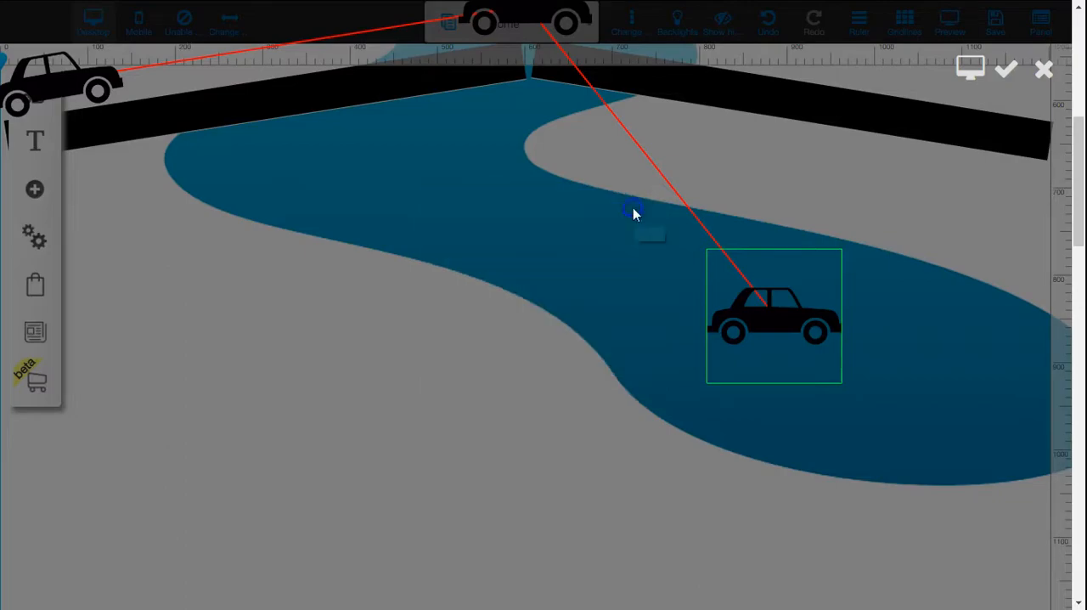
pyautogui.click(1003, 71)
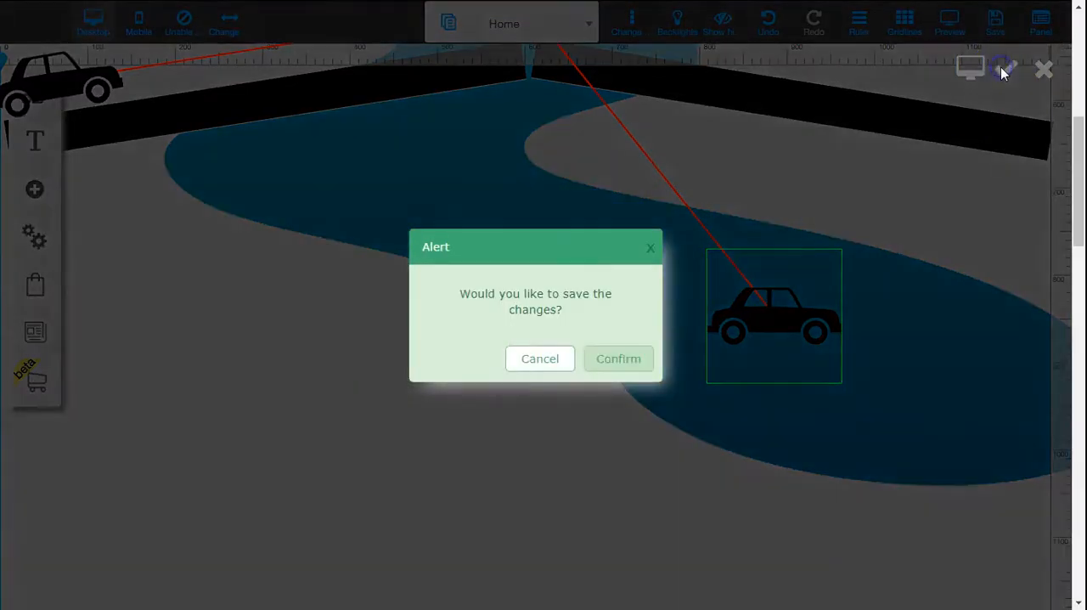
pyautogui.click(617, 359)
# Step: Preview the page and scroll it back and forth to check the car's rotating fall into the river, then return to editing
pyautogui.moveTo(1072, 201); pyautogui.dragTo(1078, 94)
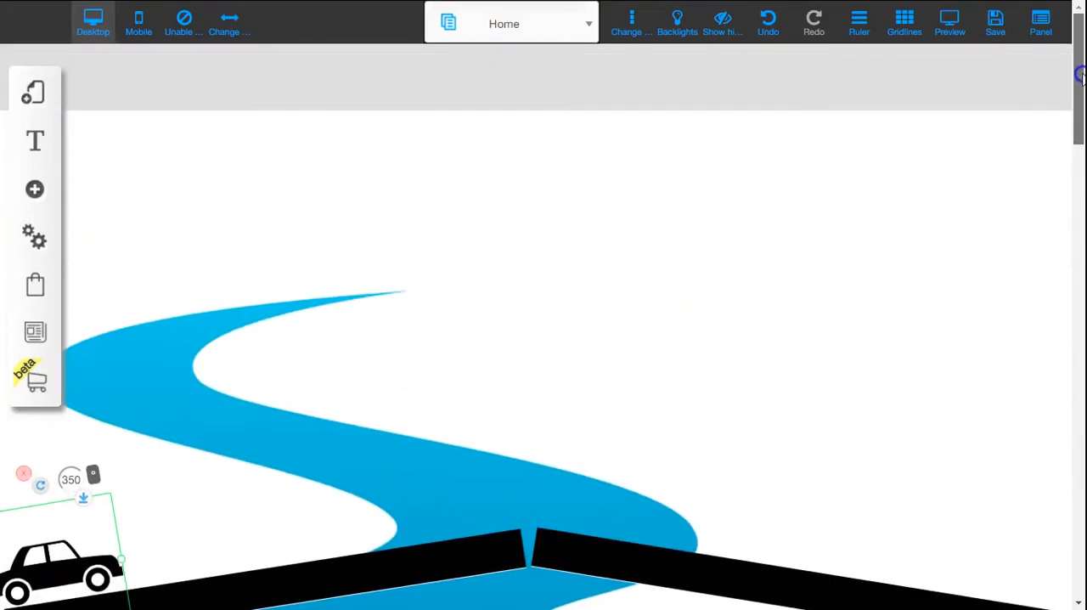
pyautogui.click(951, 25)
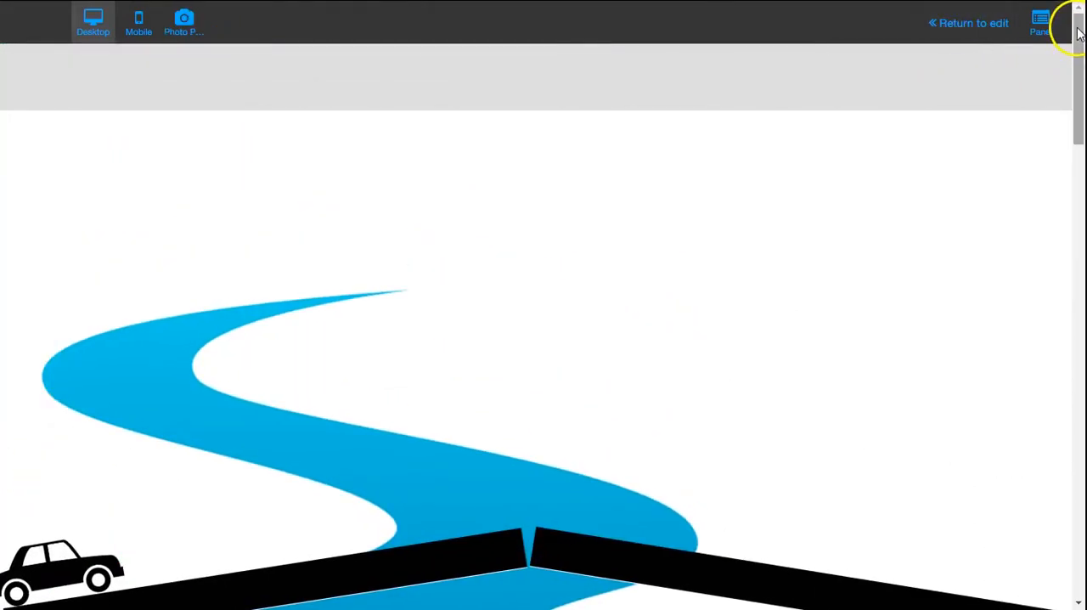
pyautogui.scroll(-3, 1076, 31)
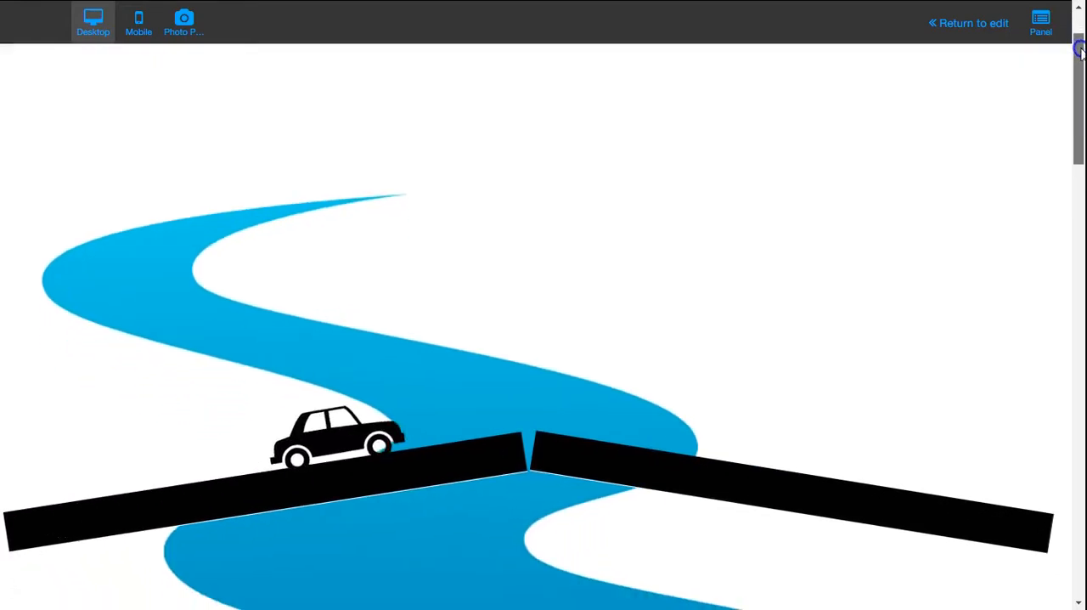
pyautogui.moveTo(1080, 58); pyautogui.dragTo(1068, 31)
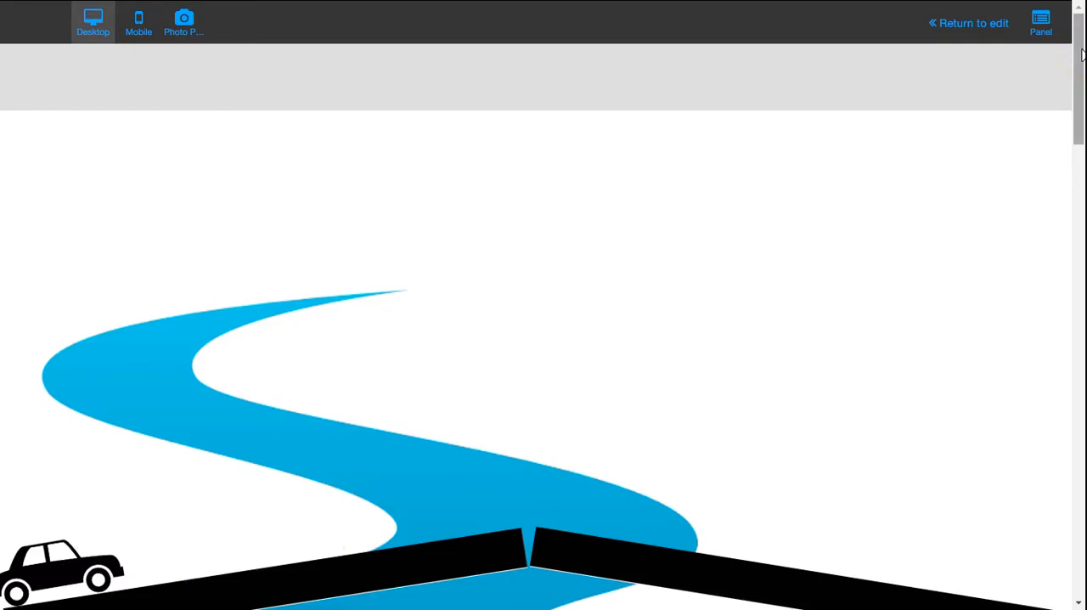
pyautogui.moveTo(1080, 43); pyautogui.dragTo(1067, 24)
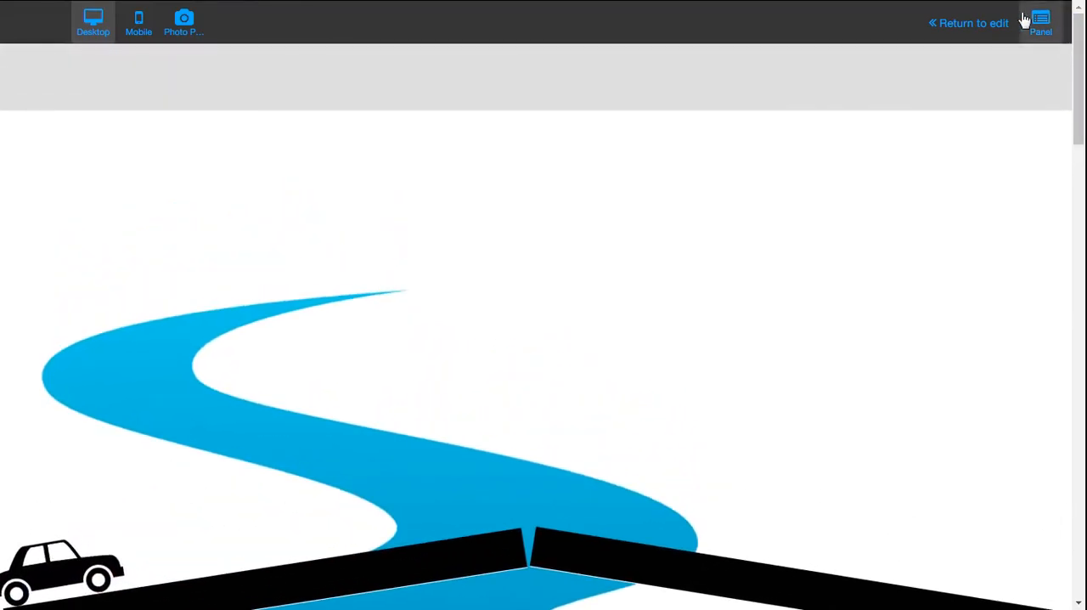
pyautogui.click(957, 26)
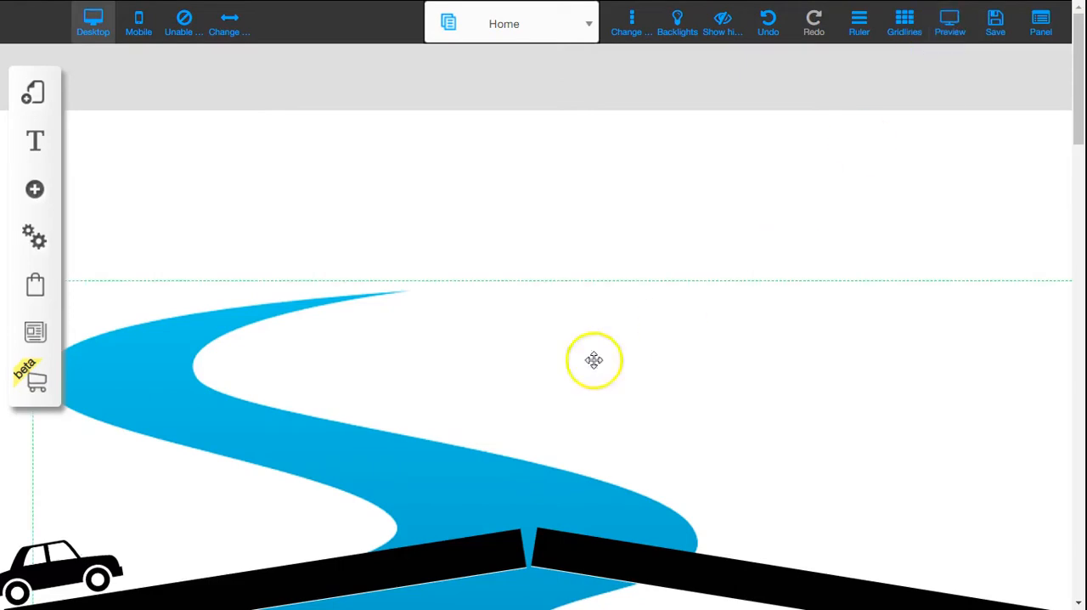
# Step: Reopen the car's scroll animation to review its path and peak position, and save before viewing the river below the road
pyautogui.click(77, 556)
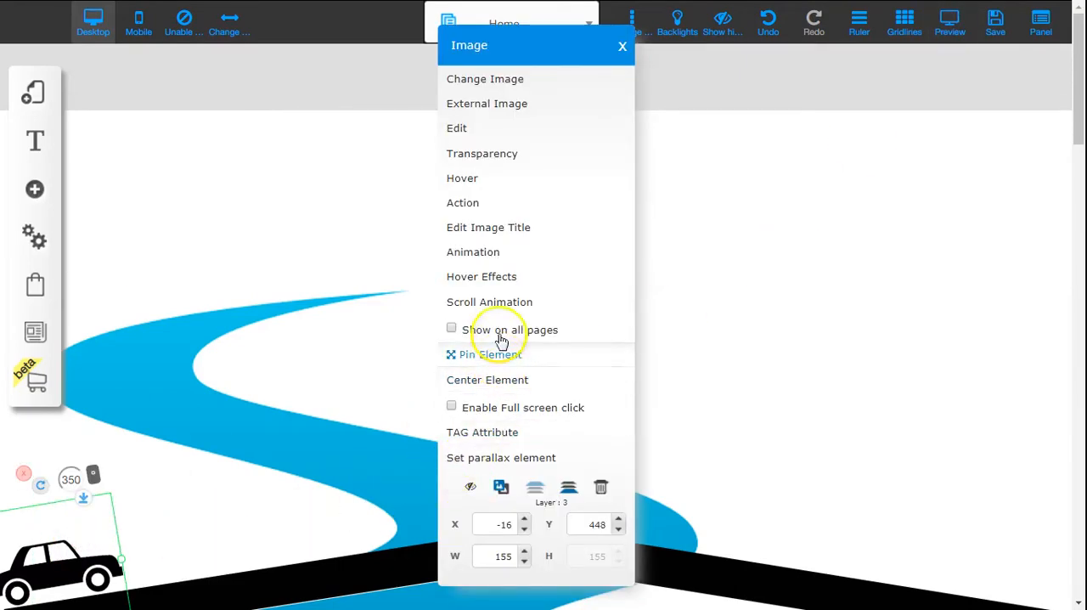
pyautogui.click(499, 303)
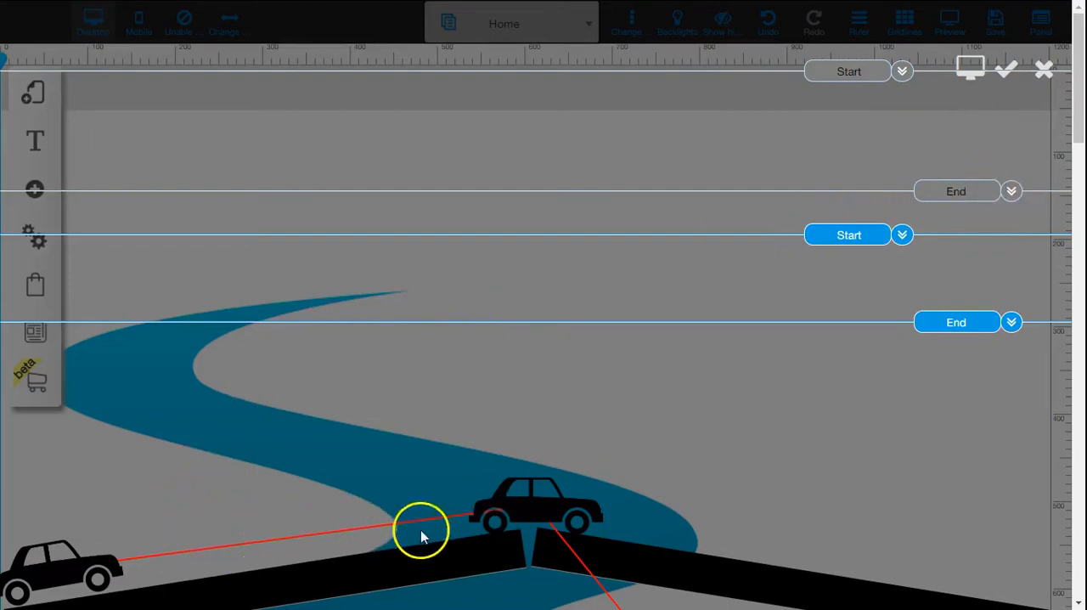
pyautogui.click(470, 522)
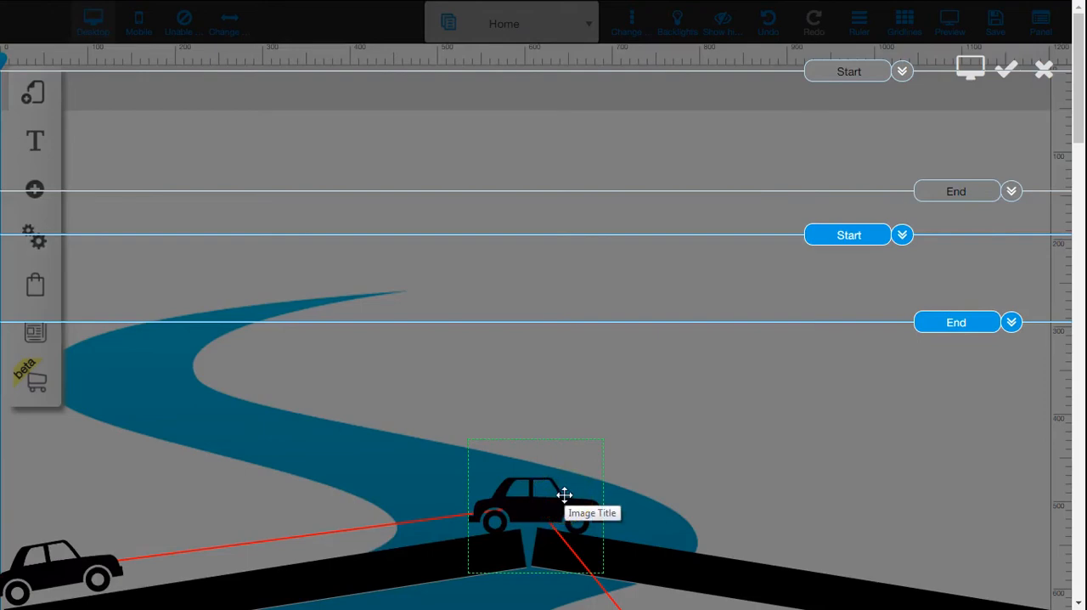
pyautogui.click(968, 381)
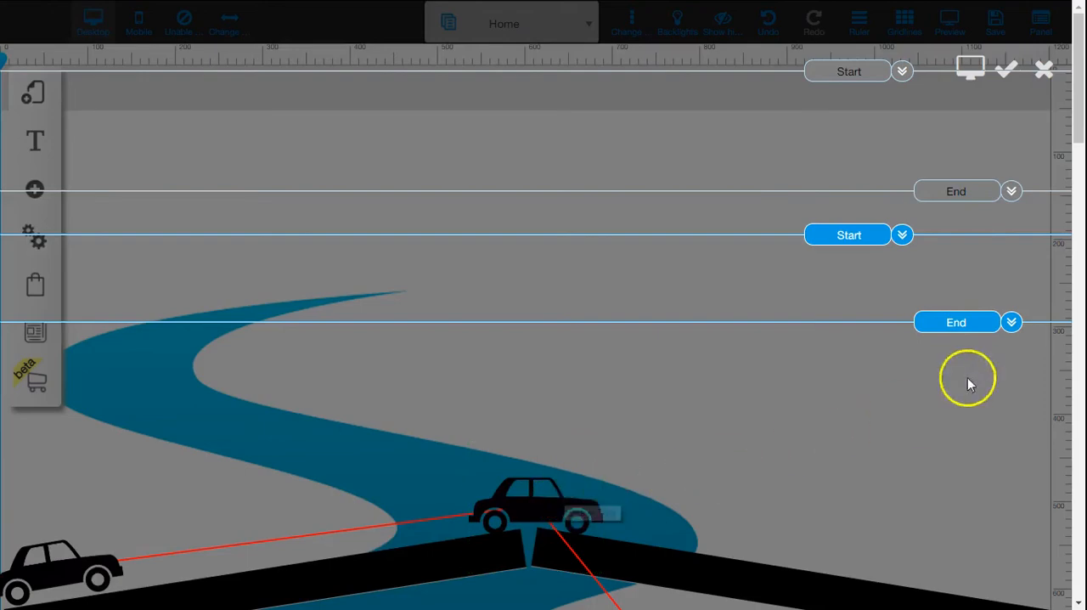
pyautogui.click(1009, 93)
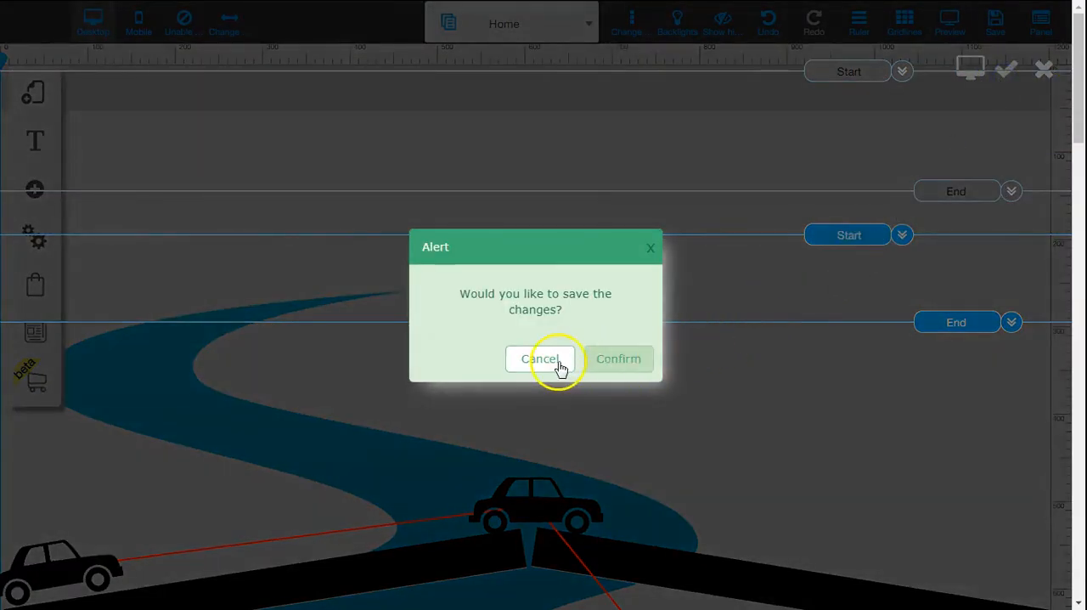
pyautogui.click(608, 359)
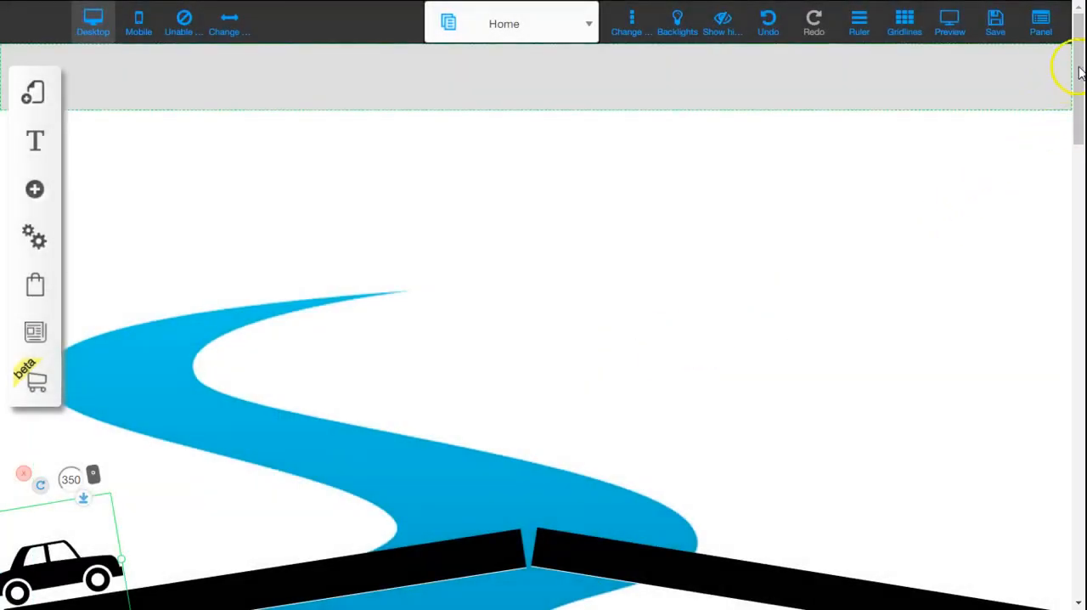
pyautogui.moveTo(1080, 48); pyautogui.dragTo(1079, 92)
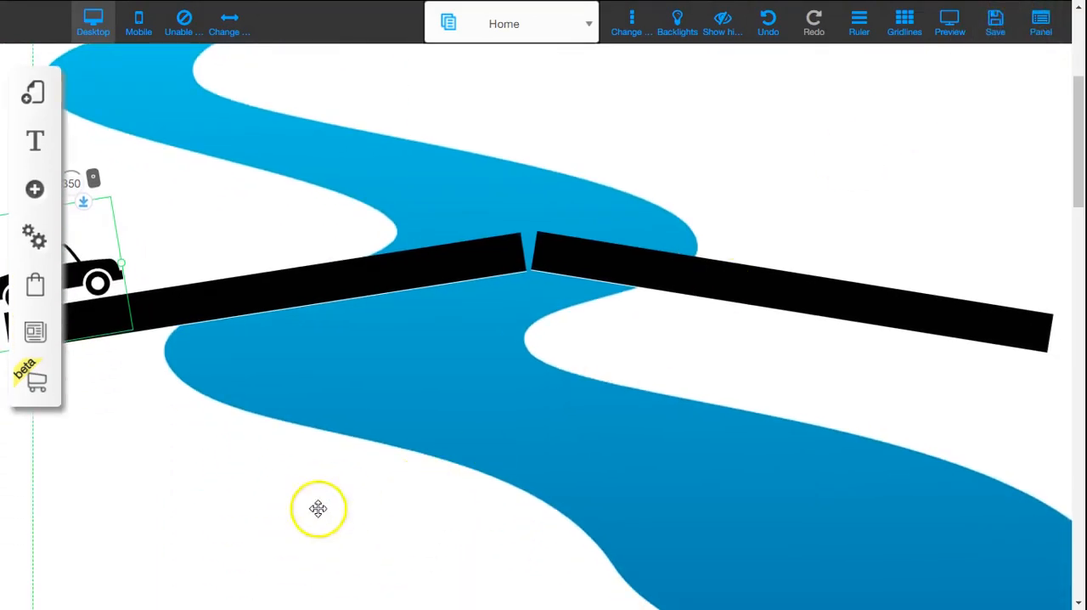